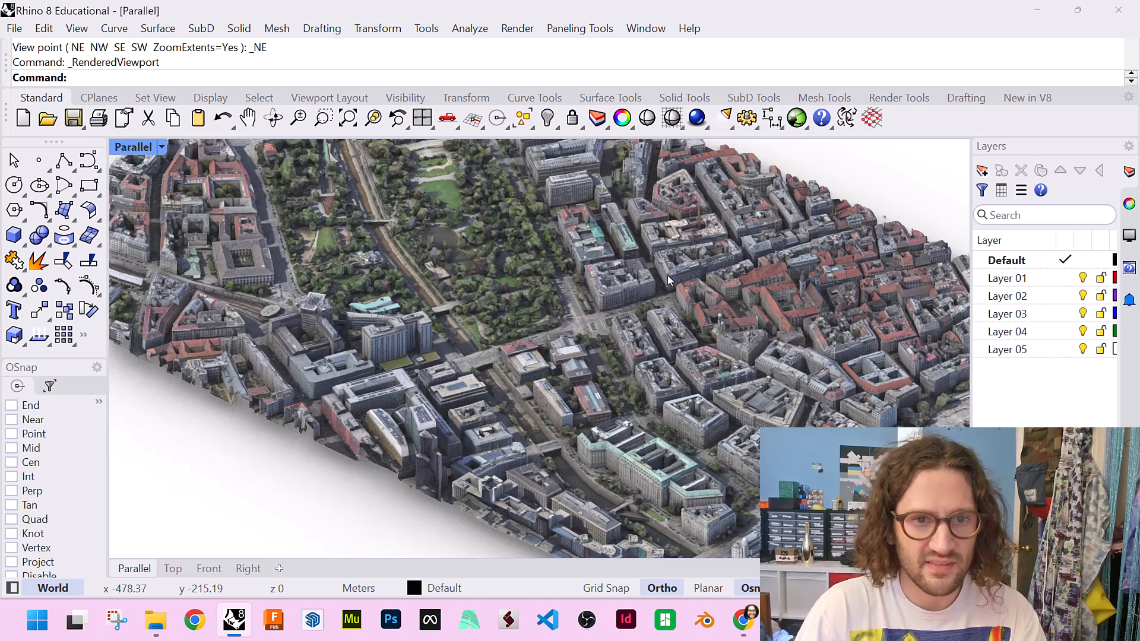
right_drag(668, 272, 566, 289)
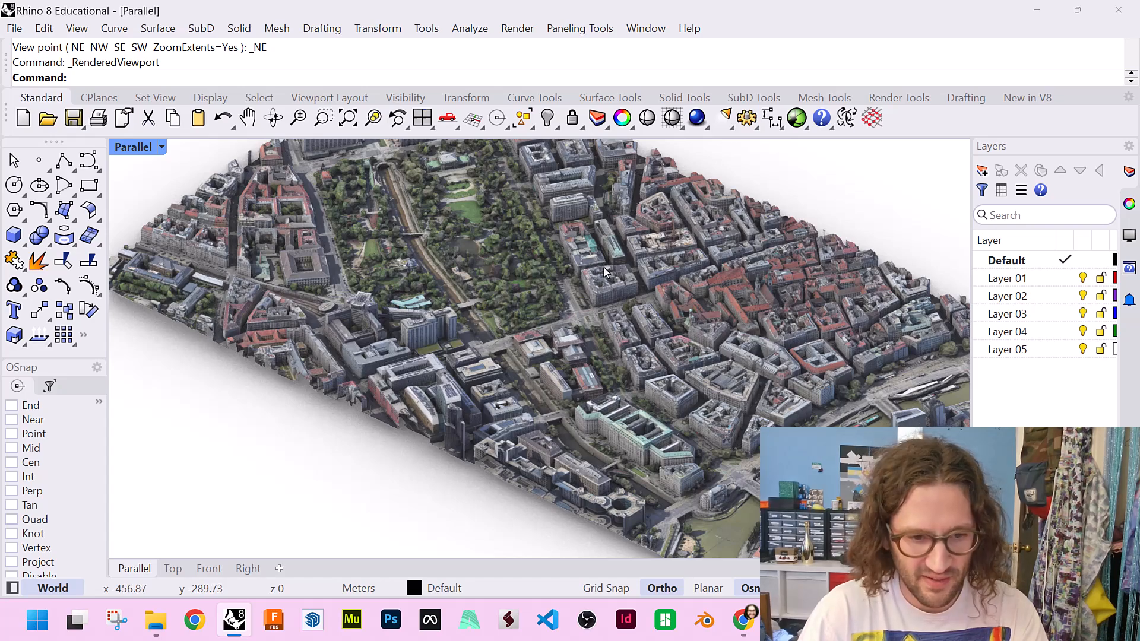
right_drag(601, 306, 597, 339)
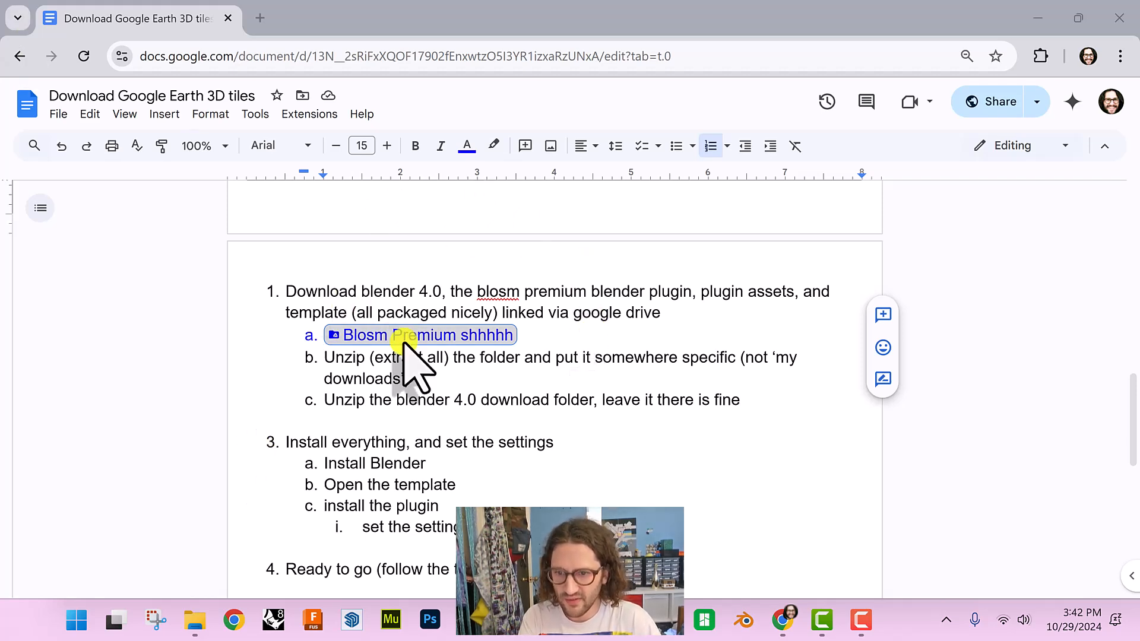
Open the Blosm Premium shhhhh Google Drive folder linked in the instructions document
click(391, 361)
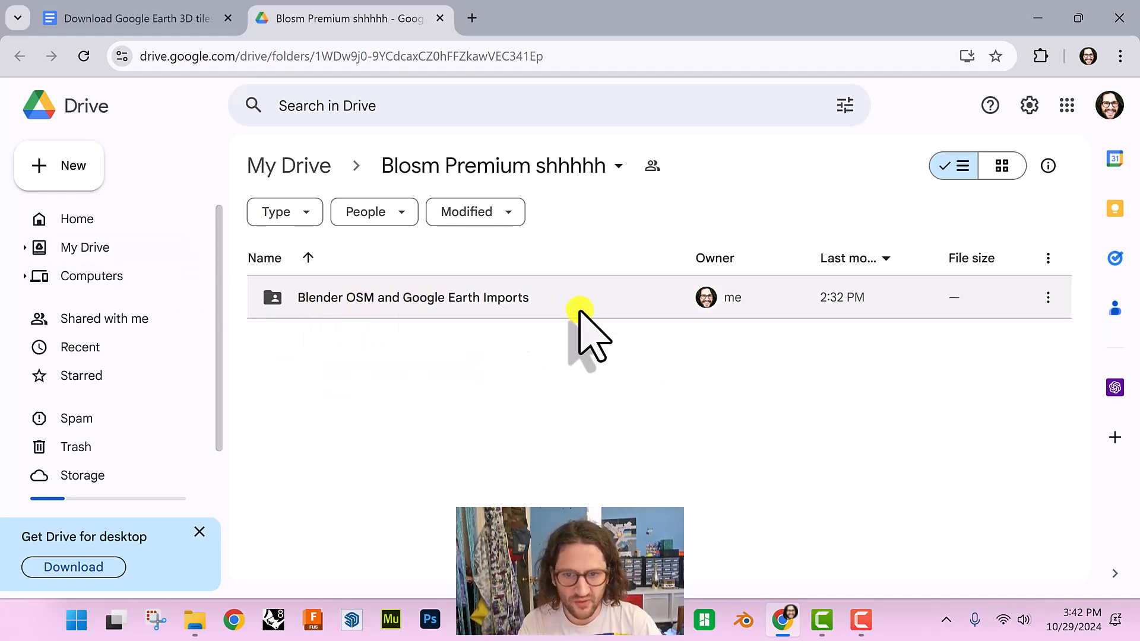
click(1049, 297)
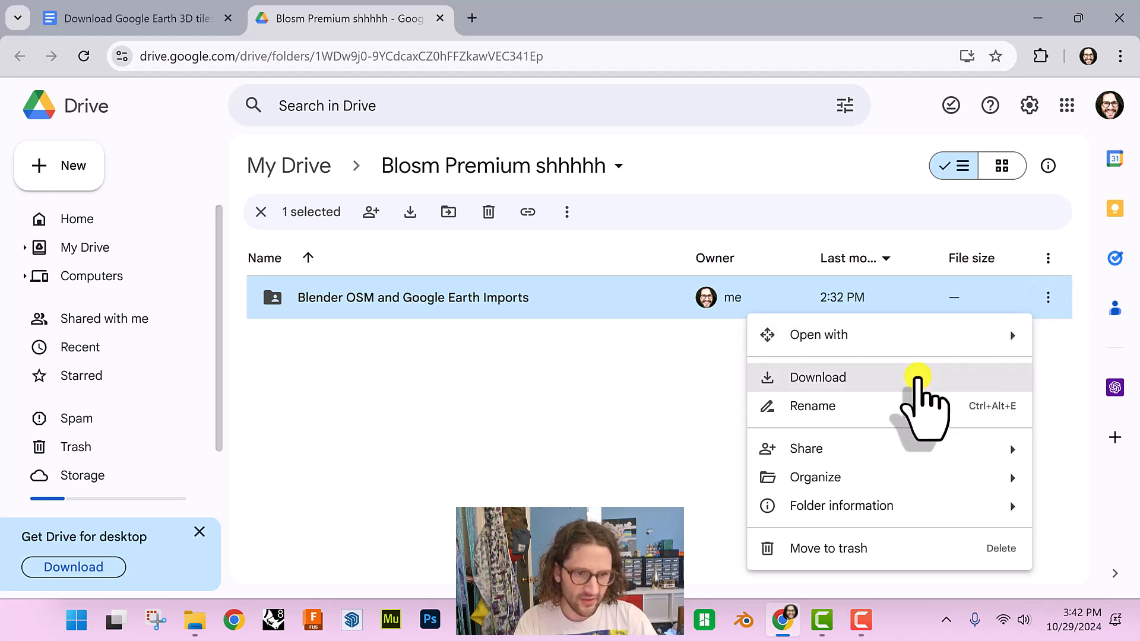
click(917, 378)
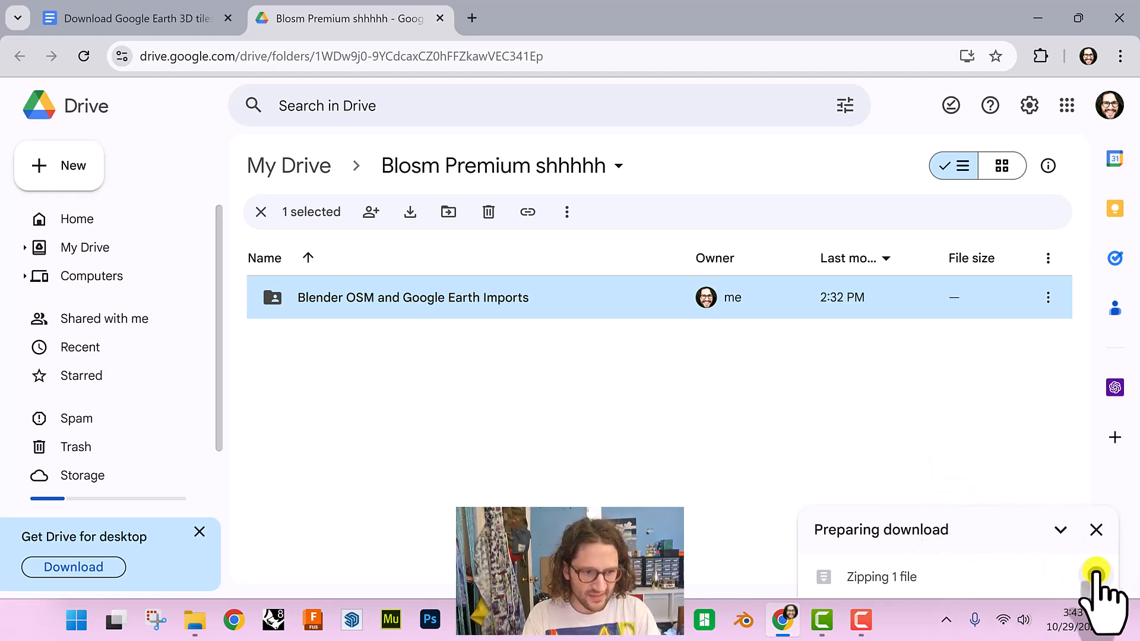
click(1095, 575)
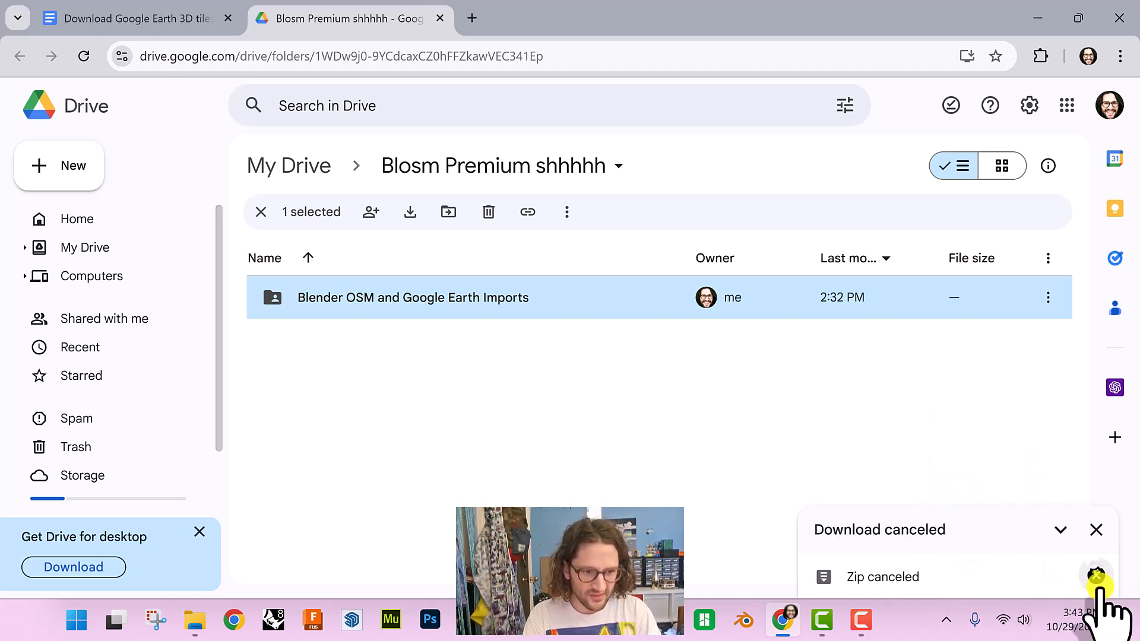
Open the Blender OSM and Google Earth Imports folder and review its Blender archive, Blosm plugin archive, template file and assets folder
double_click(500, 297)
drag(446, 483, 412, 482)
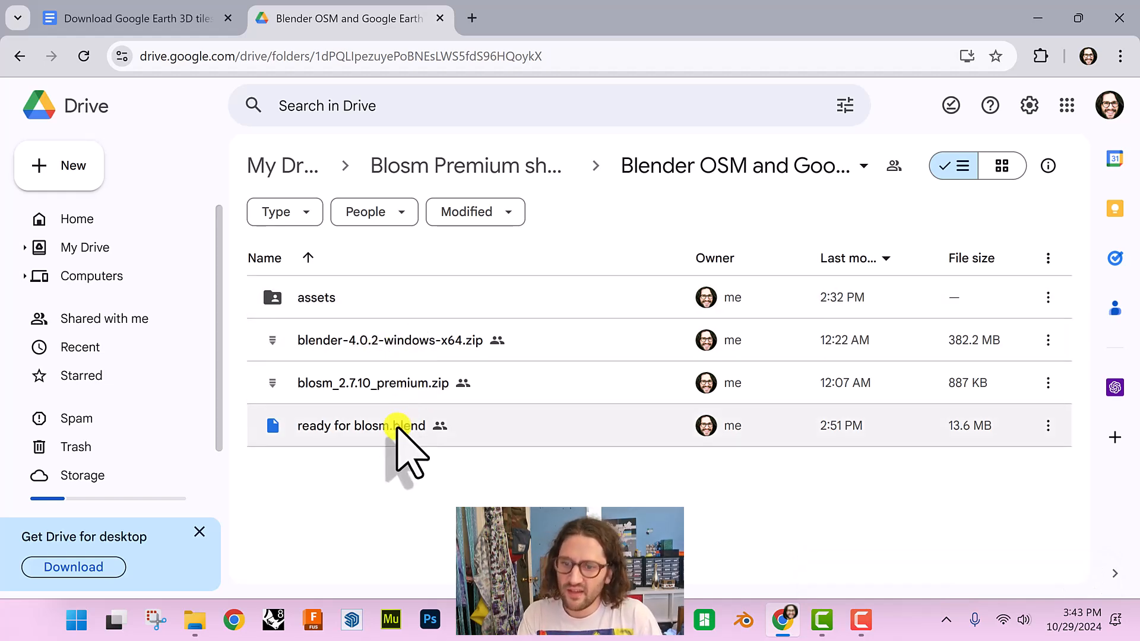
click(329, 340)
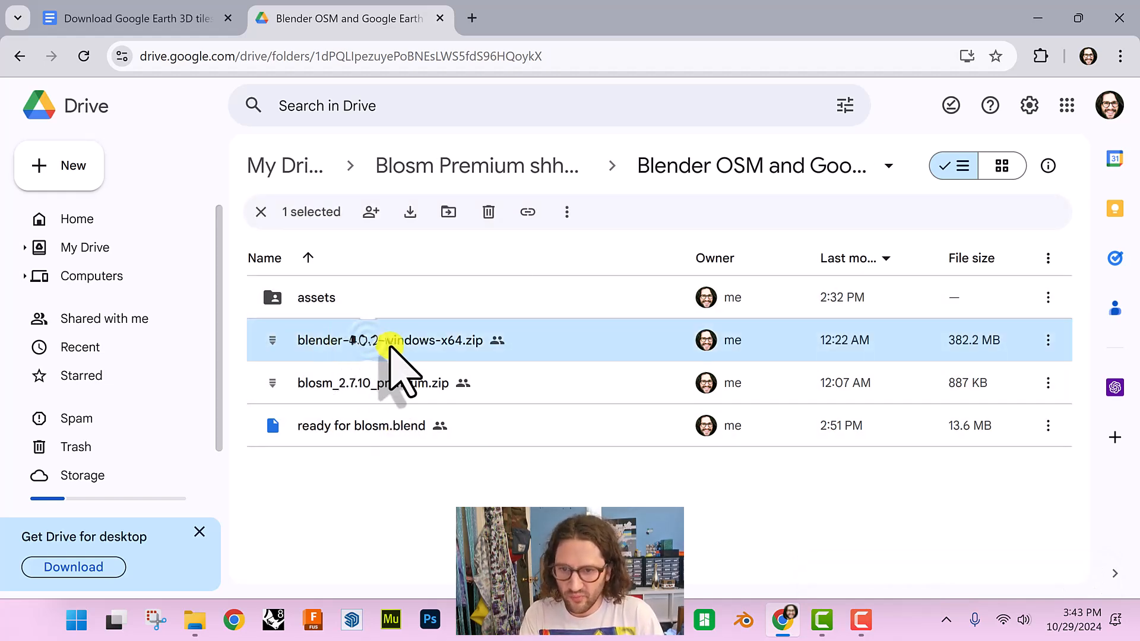
click(372, 386)
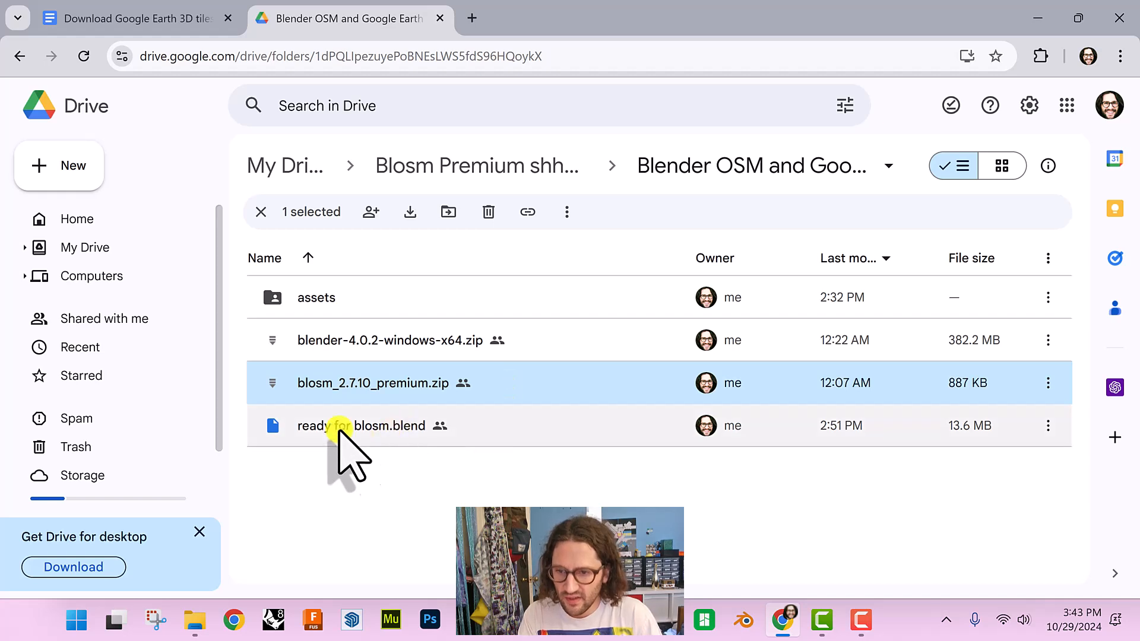
click(308, 424)
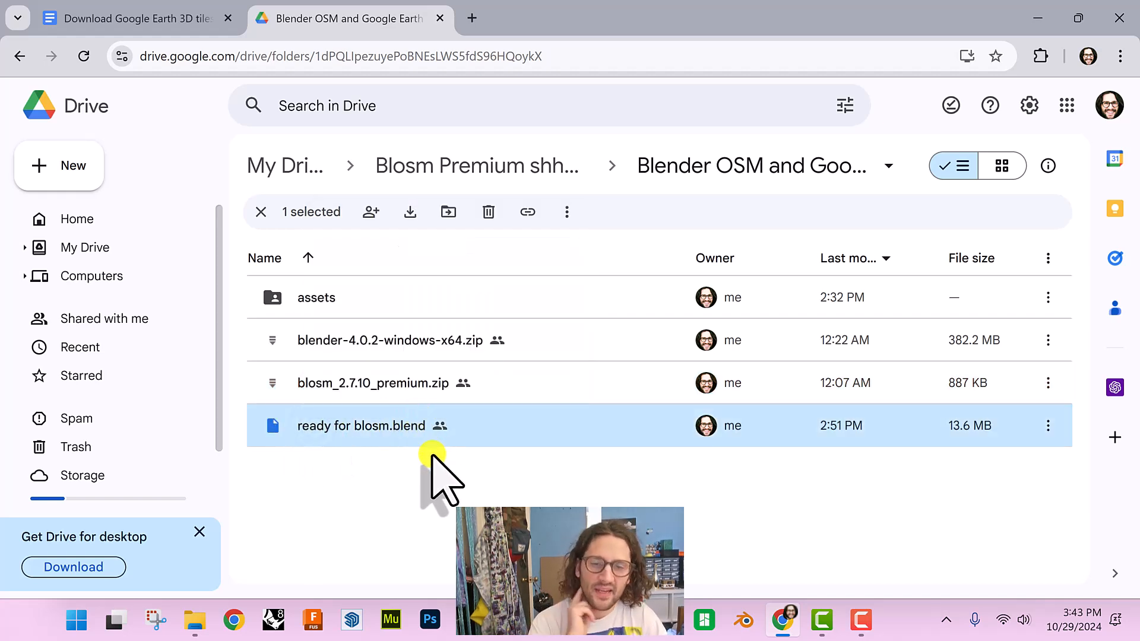
click(343, 307)
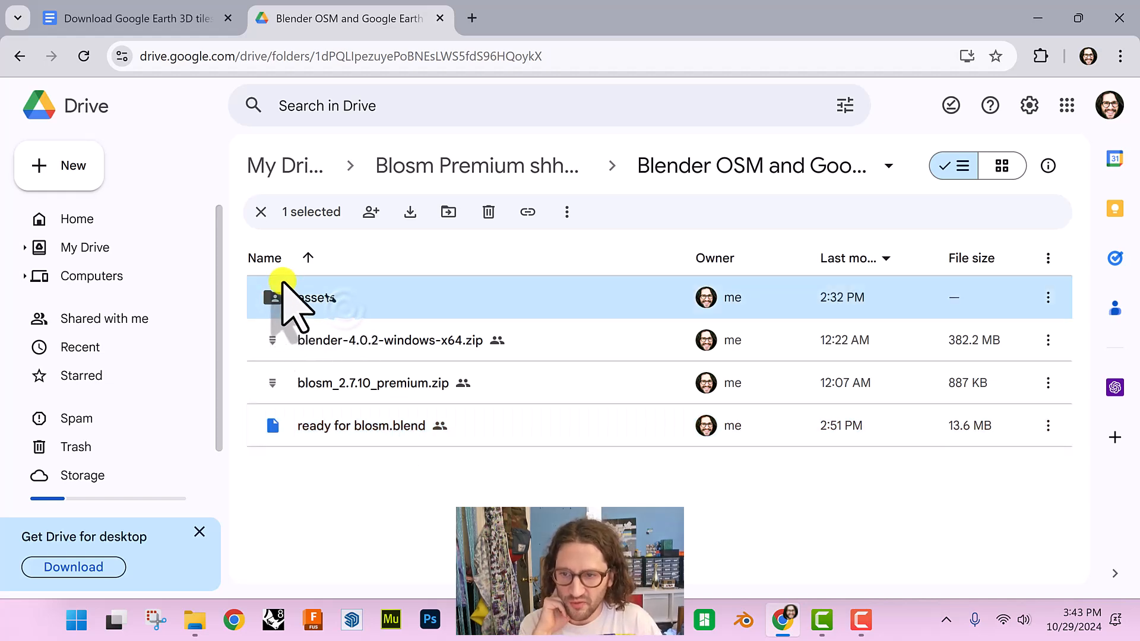
click(445, 475)
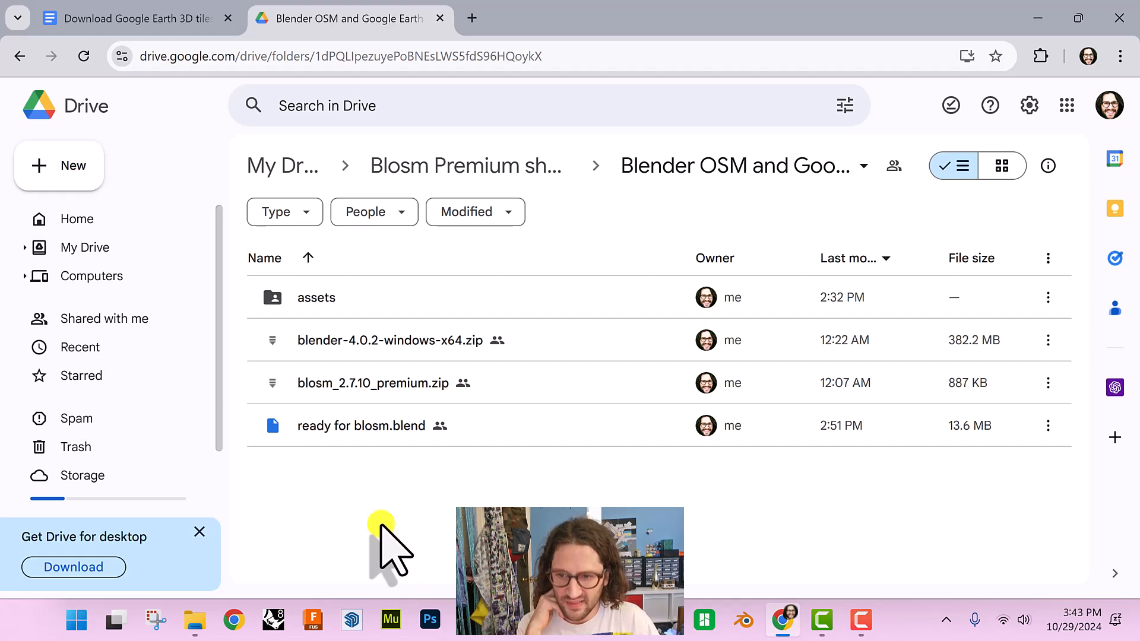
Switch to the local Blender OSM and Google Earth Imports folder in File Explorer and examine the Blender archive and its extracted folder
mouse_move(196, 629)
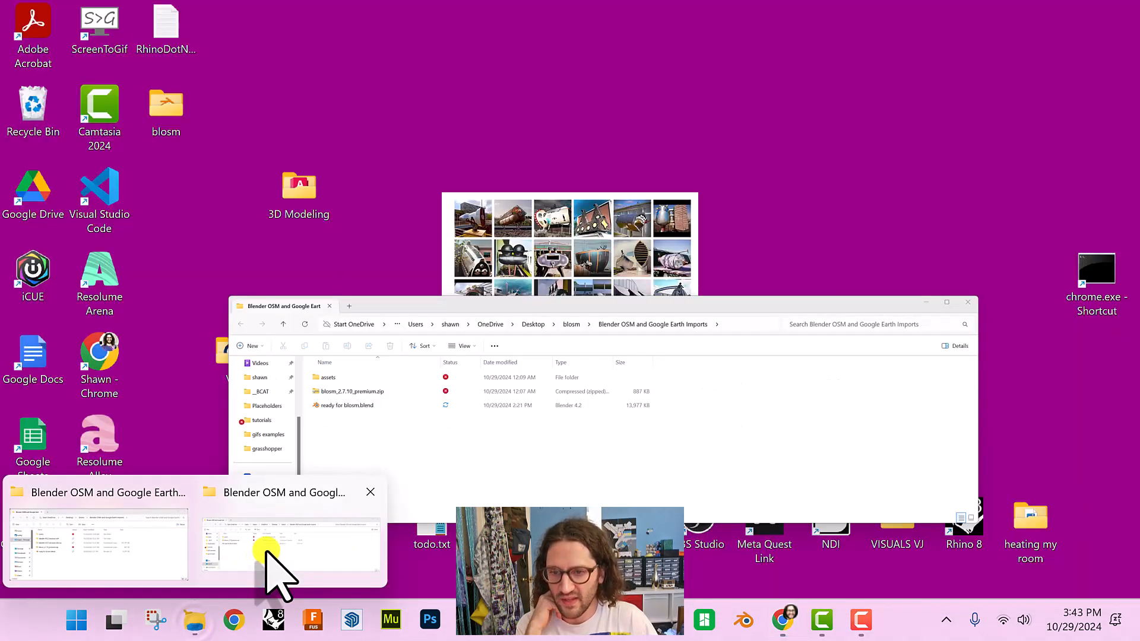
click(275, 579)
drag(510, 168, 566, 165)
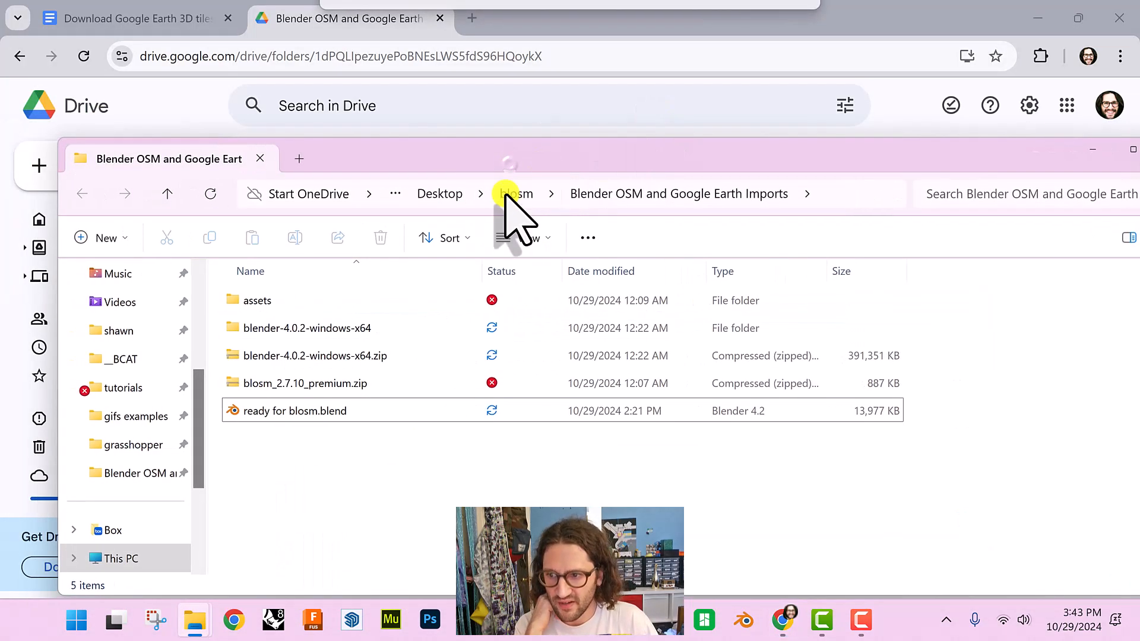
scroll(152, 415, up, 5)
scroll(156, 416, down, 4)
scroll(153, 534, up, 1)
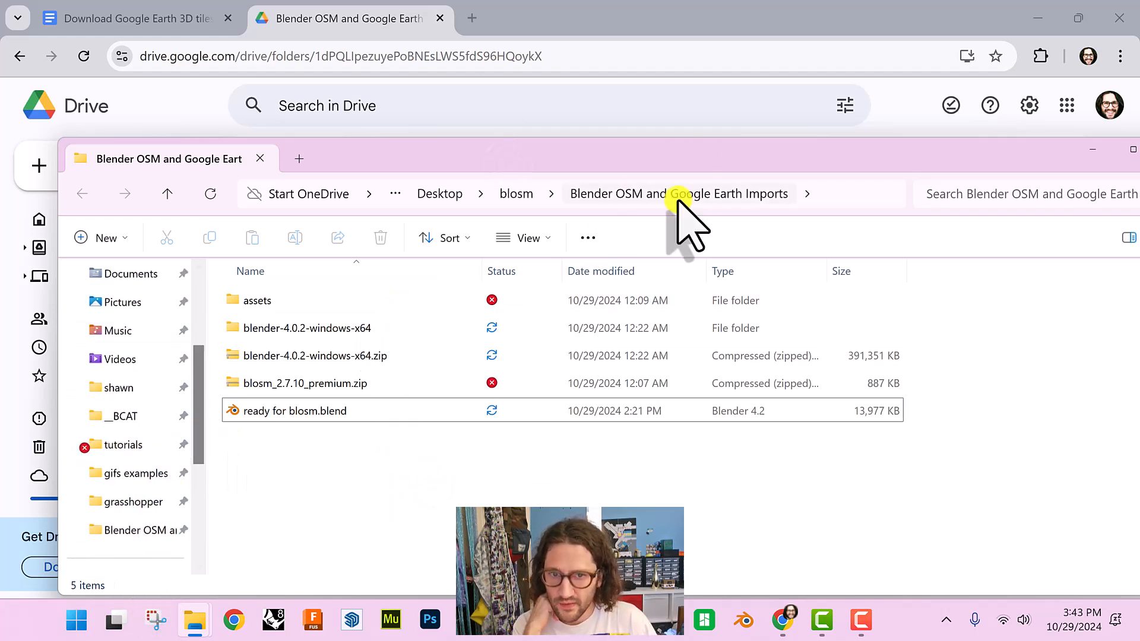
click(340, 355)
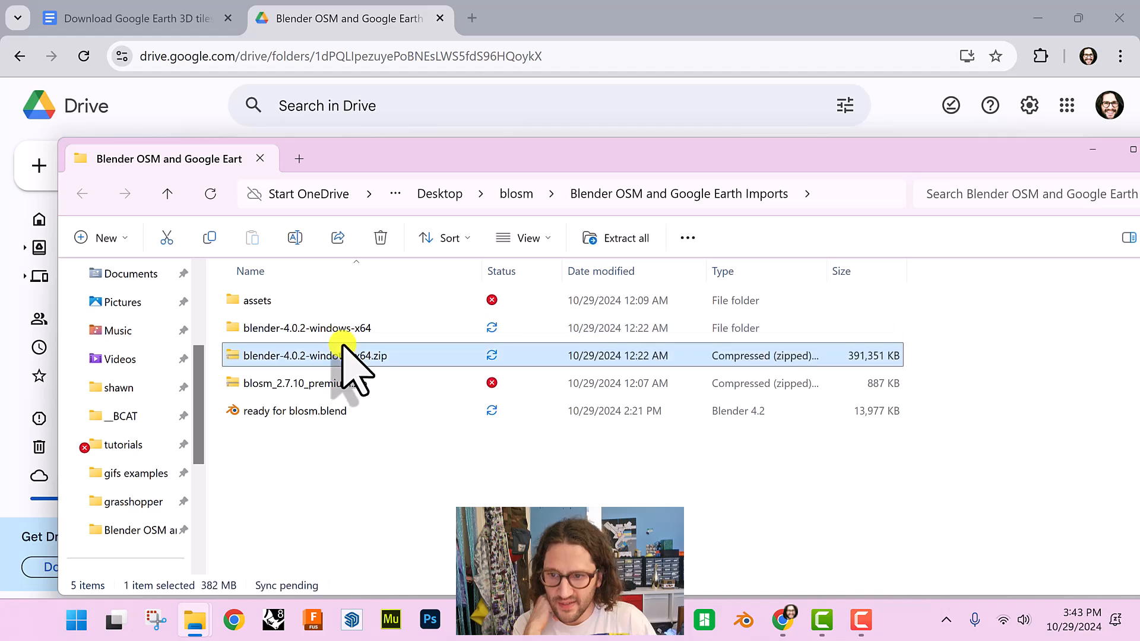
click(339, 328)
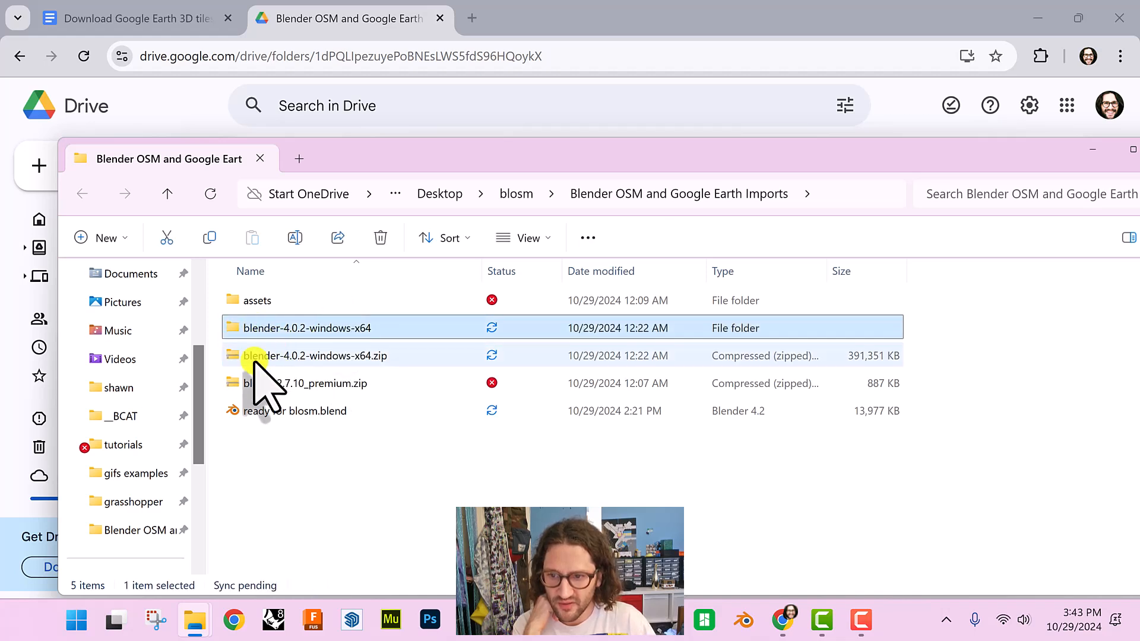
click(255, 380)
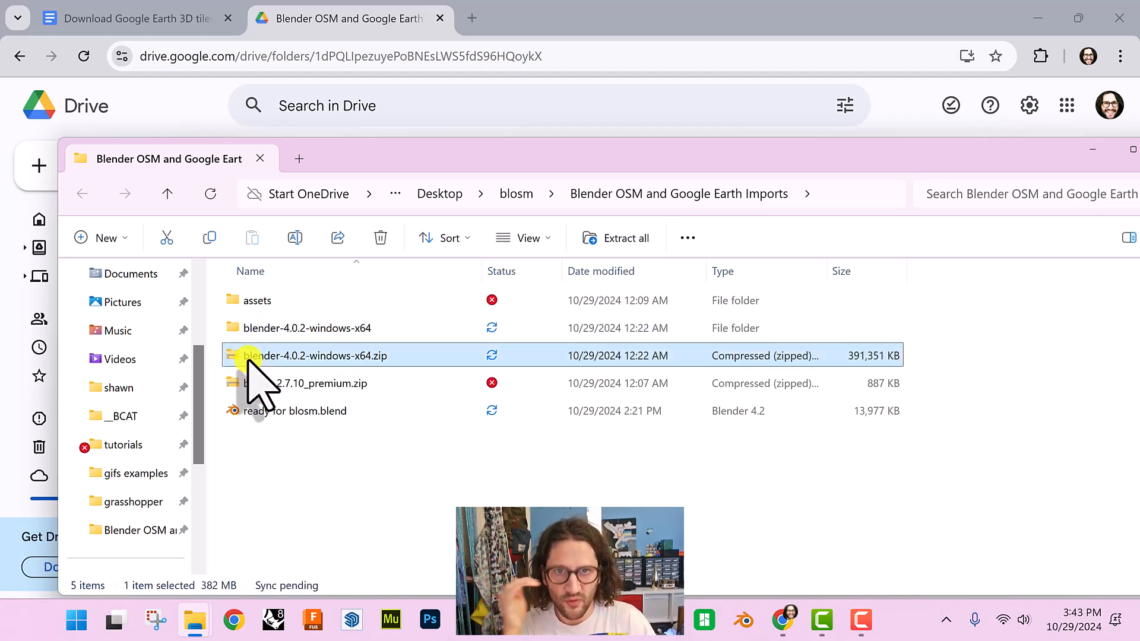
right_click(237, 357)
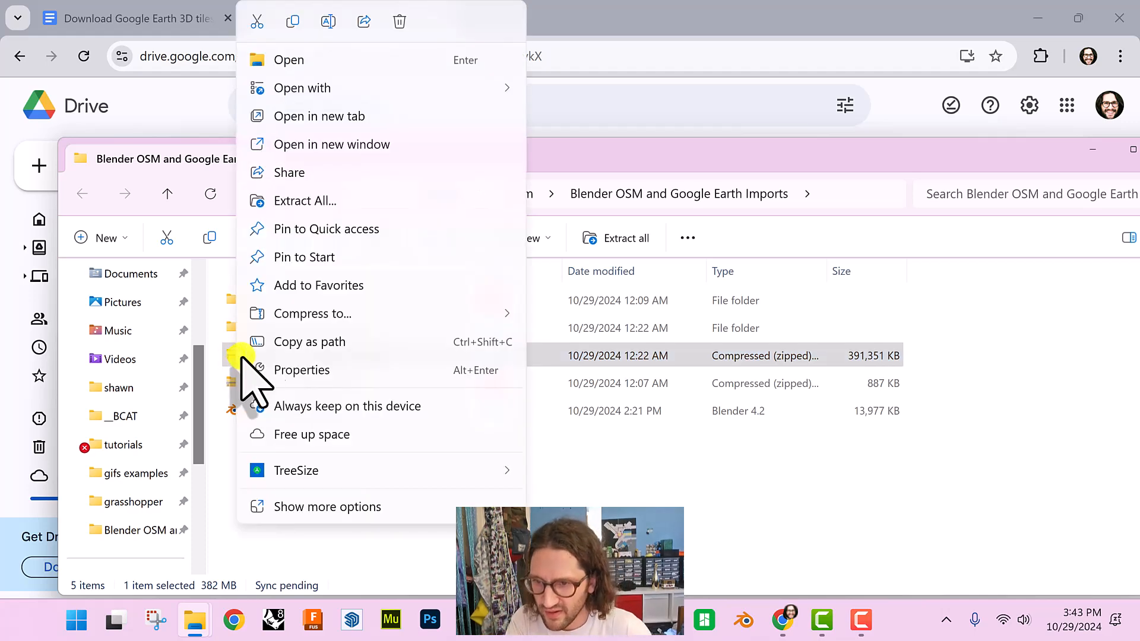
click(293, 205)
click(678, 506)
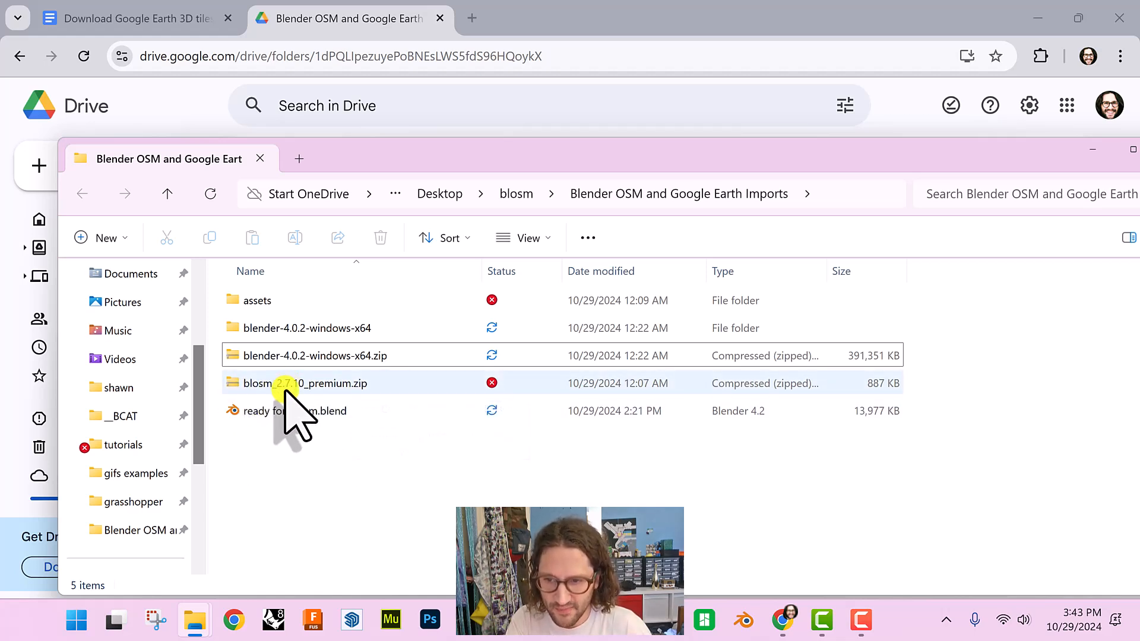
Launch Blender from the nested blender-4.0.2-windows-x64 folder and dismiss its splash screen
click(297, 332)
double_click(297, 332)
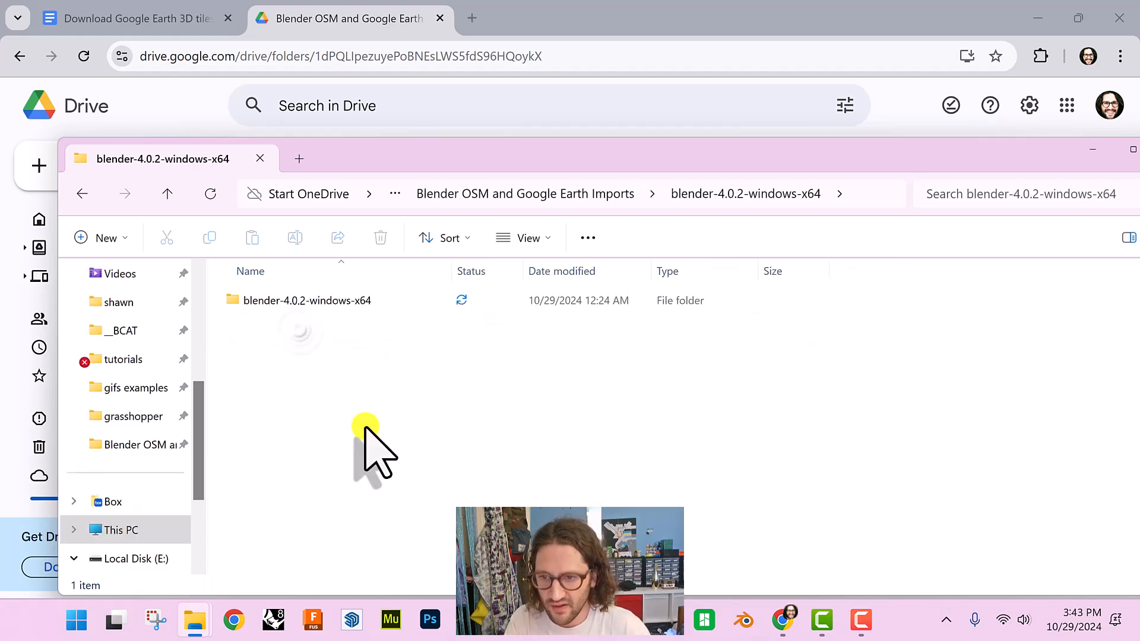
double_click(284, 304)
scroll(302, 392, down, 4)
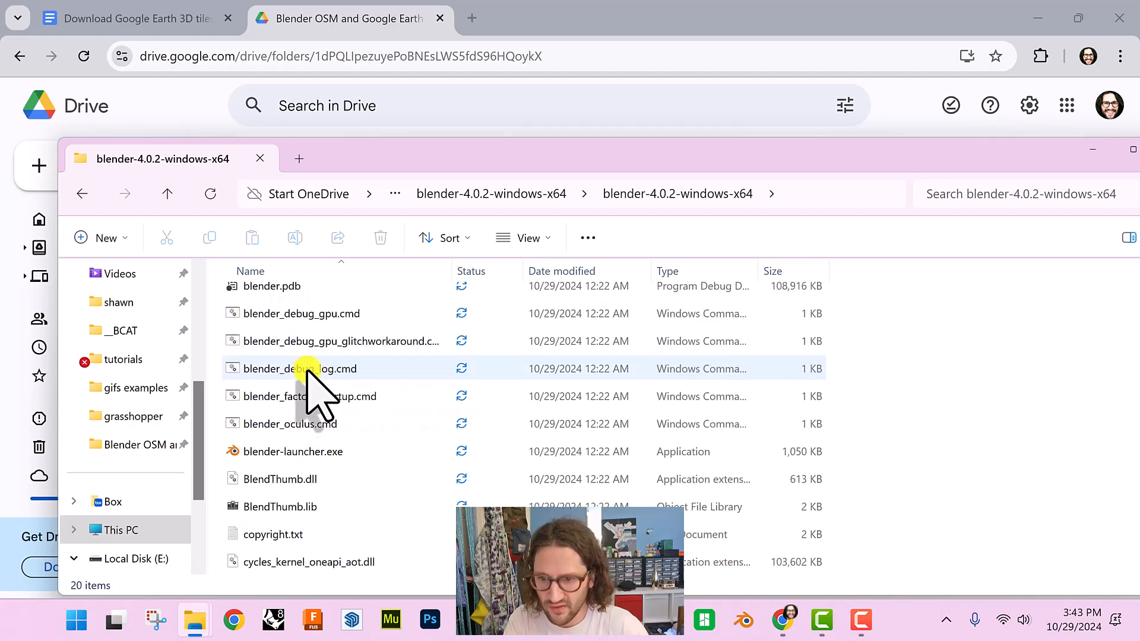
double_click(311, 368)
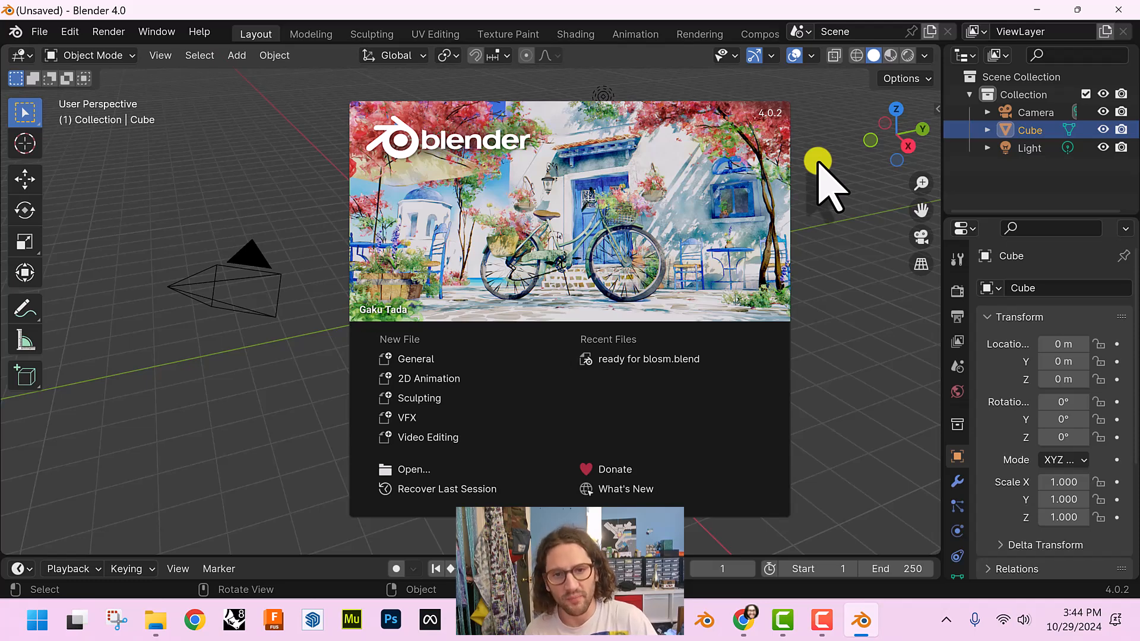
click(814, 238)
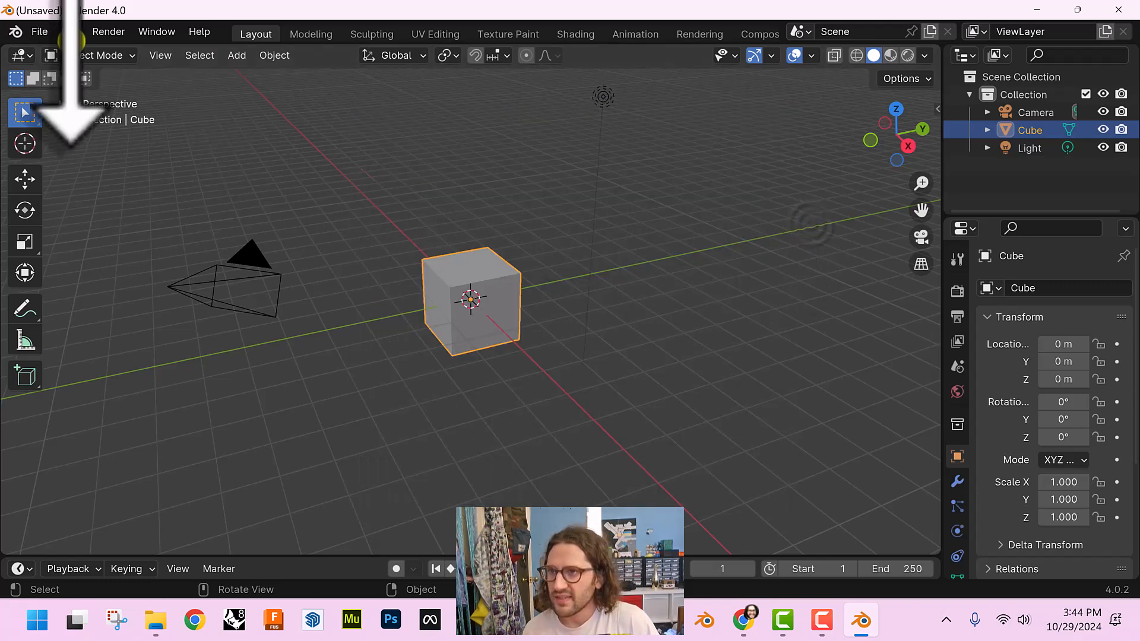
Open the template ready for blosm.blend from the blosm folder and shrink the text editor to widen the 3D viewport
click(39, 33)
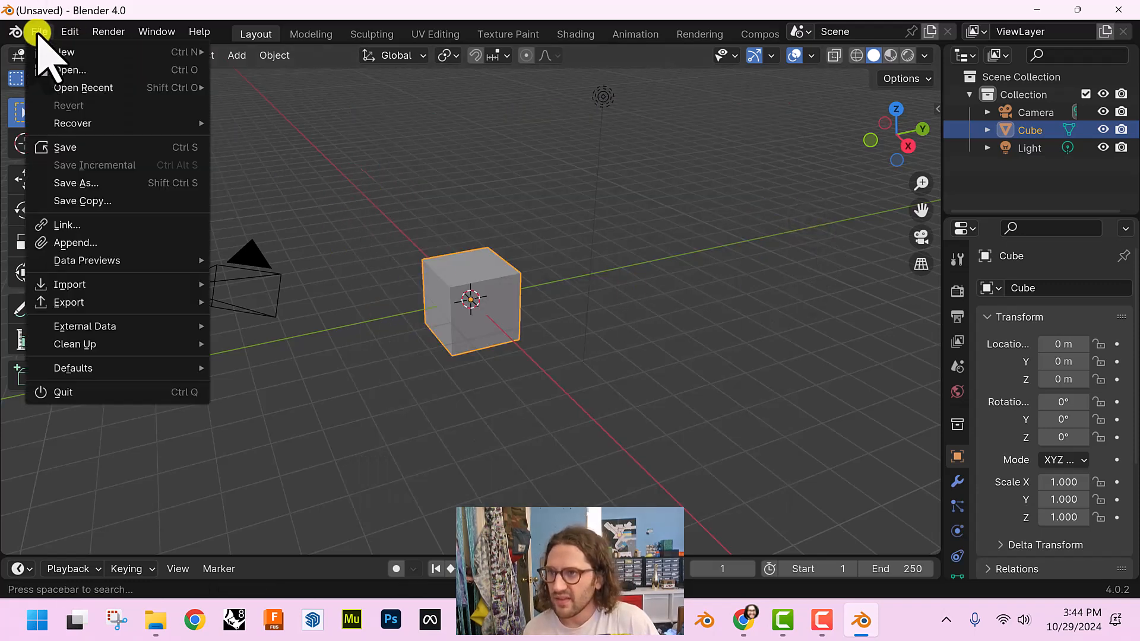
click(95, 70)
click(396, 199)
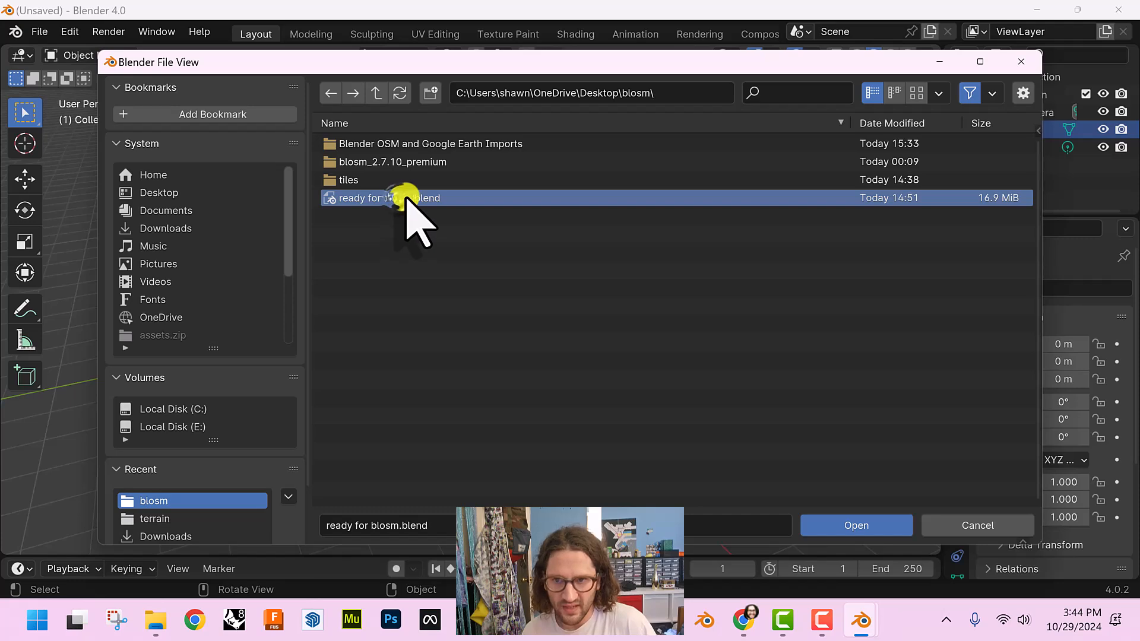
double_click(406, 198)
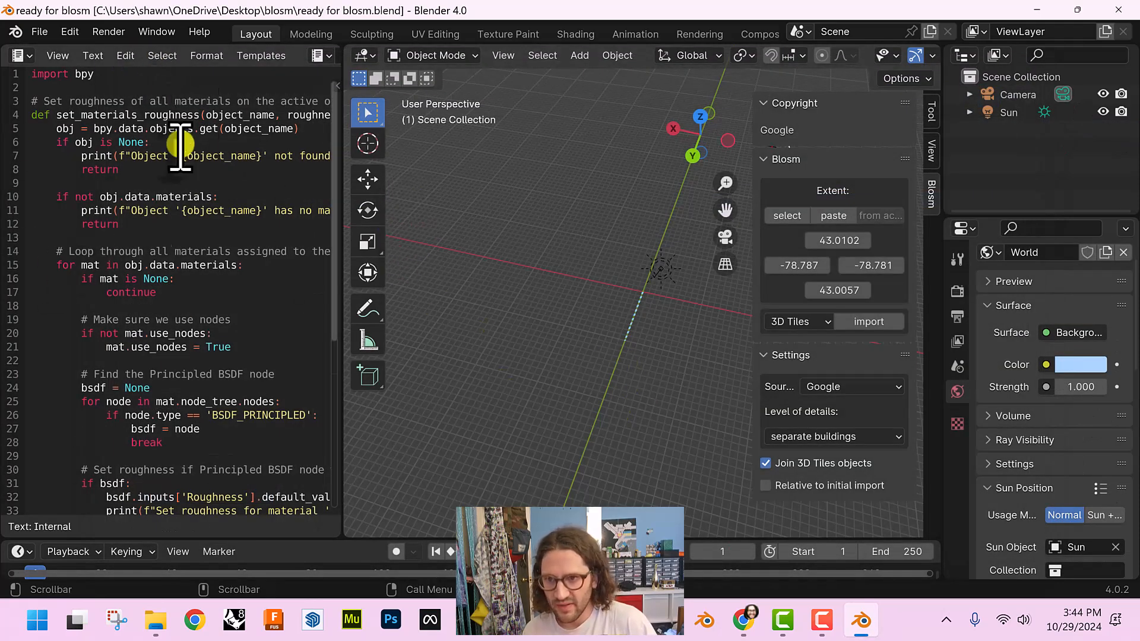
drag(342, 301, 18, 303)
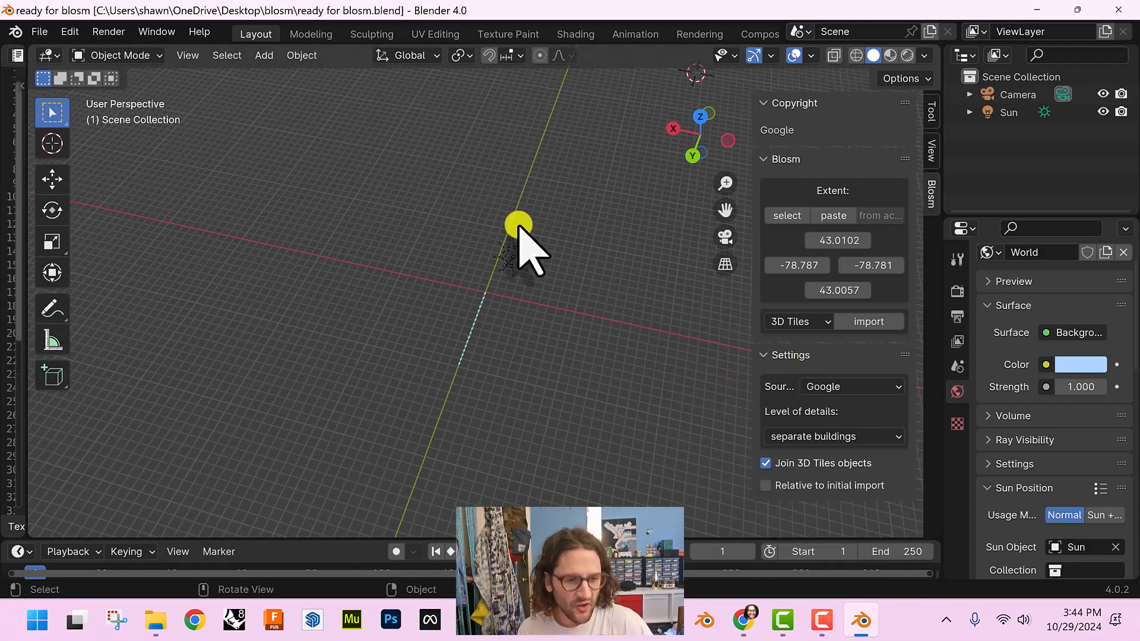
Open the Blender preferences and check the Cycles render devices in the System settings
click(69, 32)
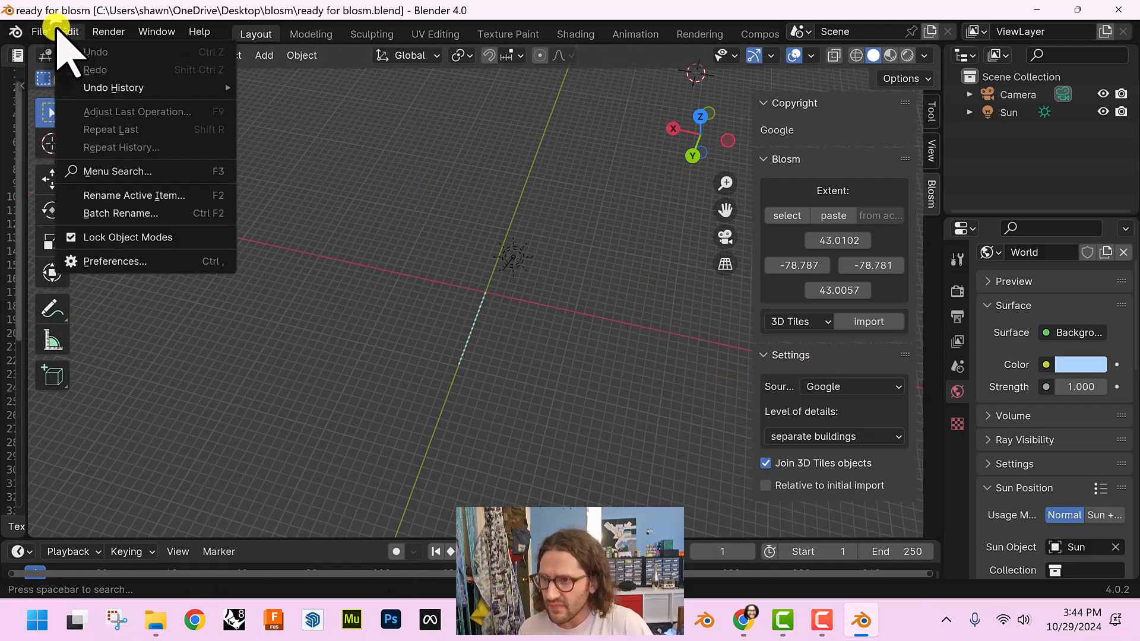
click(93, 265)
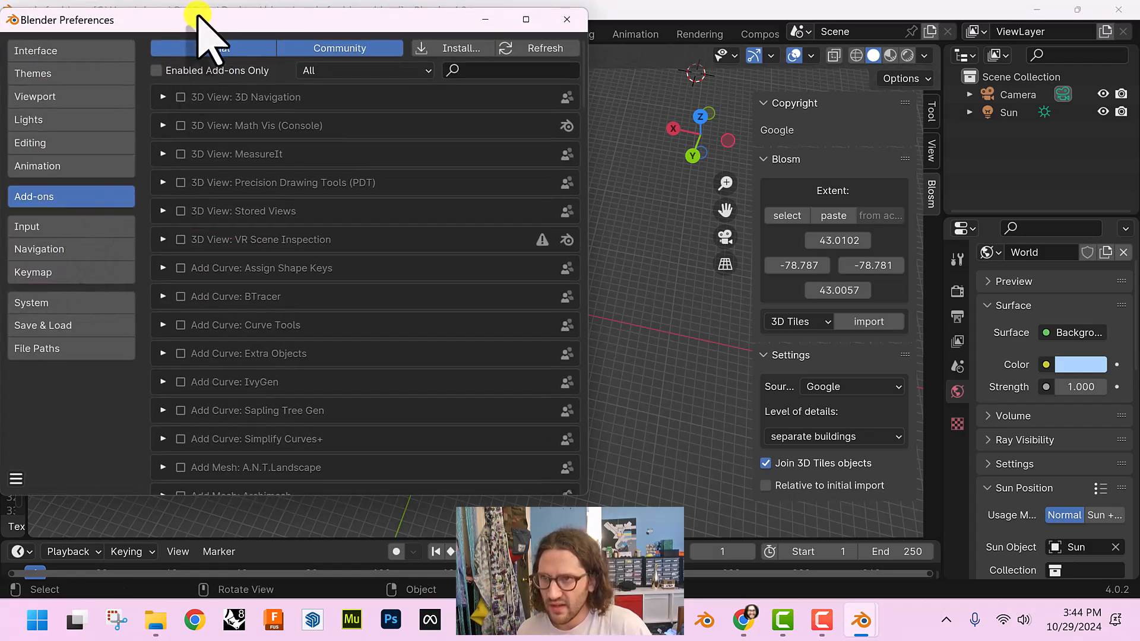
drag(196, 13, 333, 57)
click(190, 347)
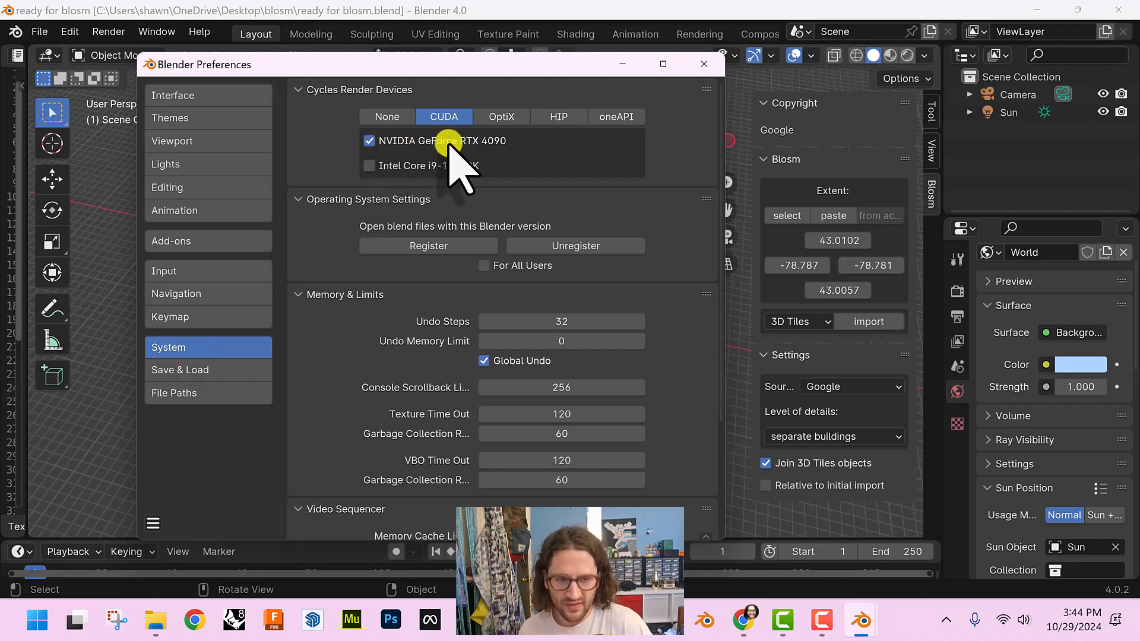
Install the add-on archive blosm_2.7.10_premium.zip from the Blender OSM and Google Earth Imports folder
click(208, 240)
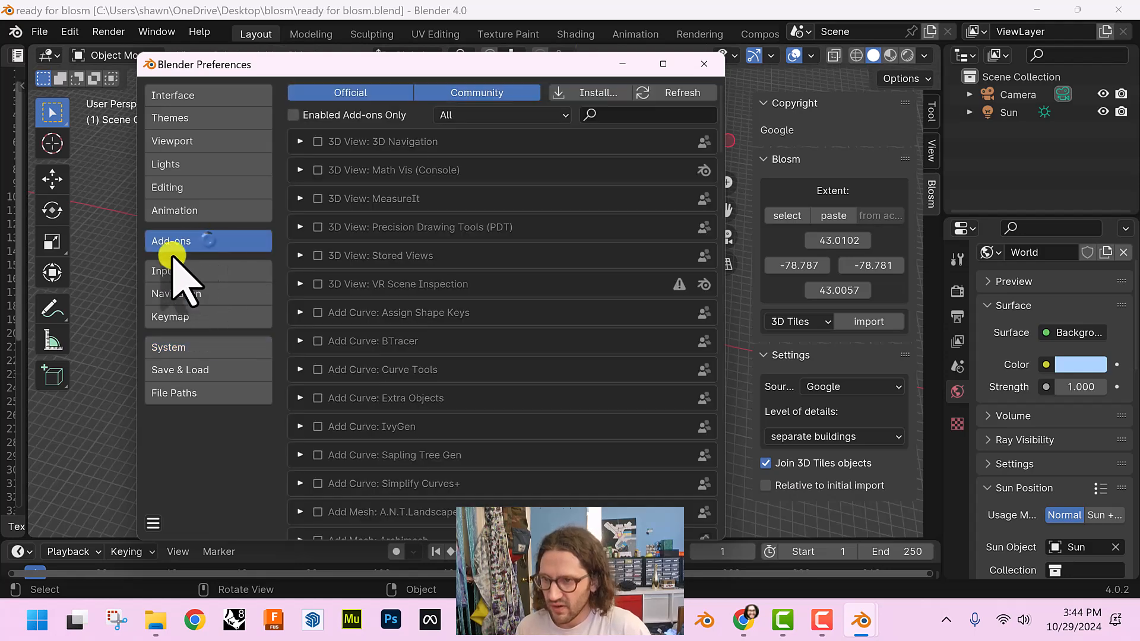
click(596, 92)
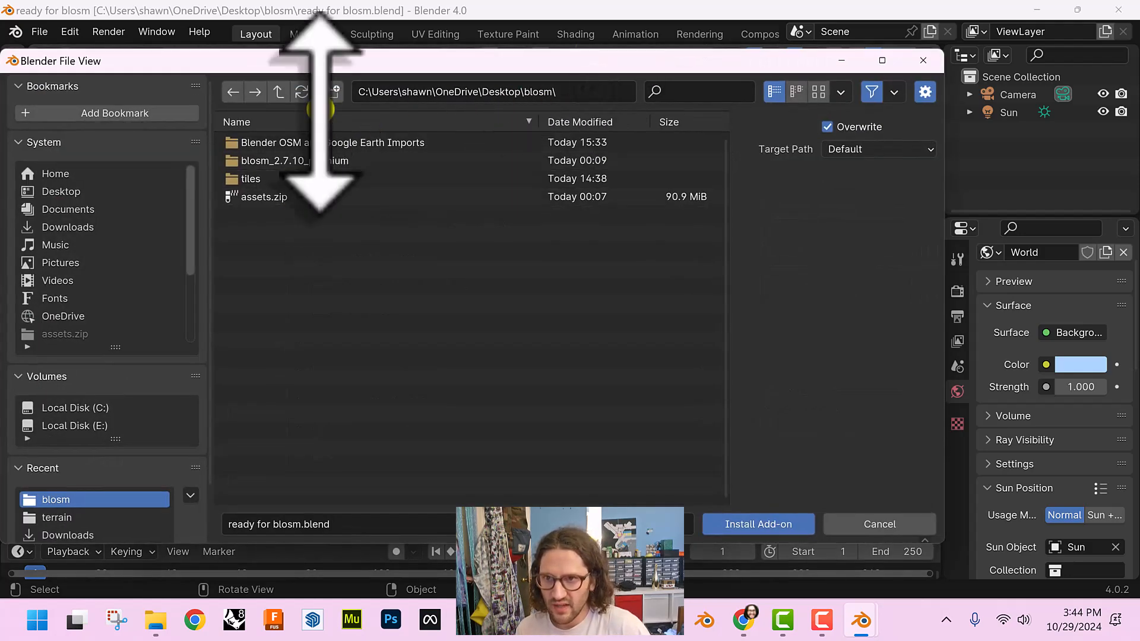
double_click(274, 143)
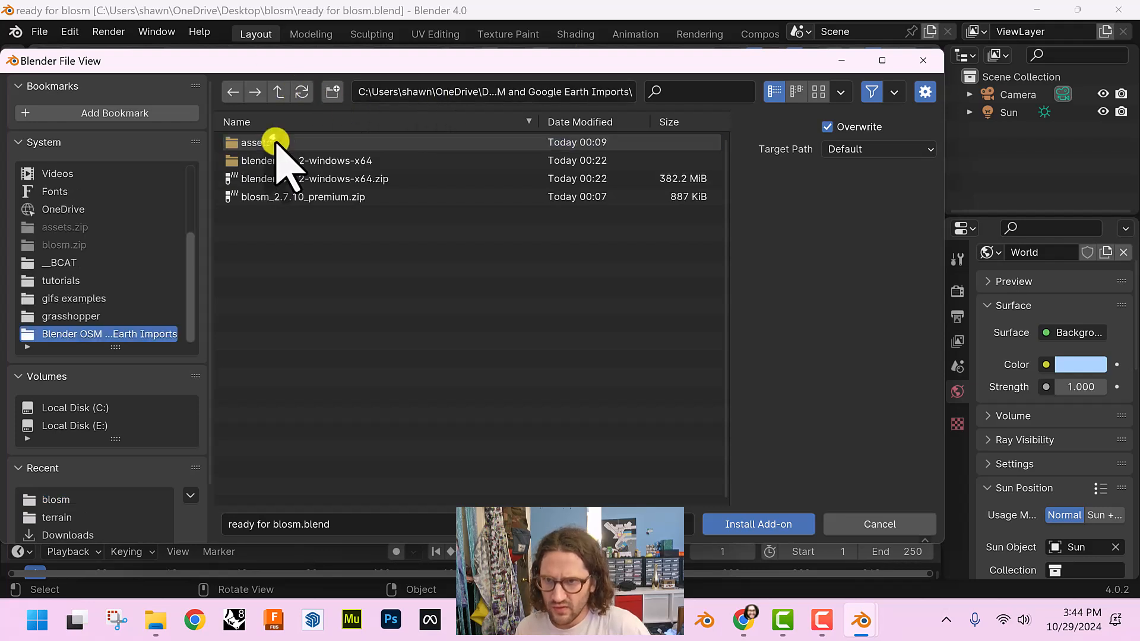
click(261, 196)
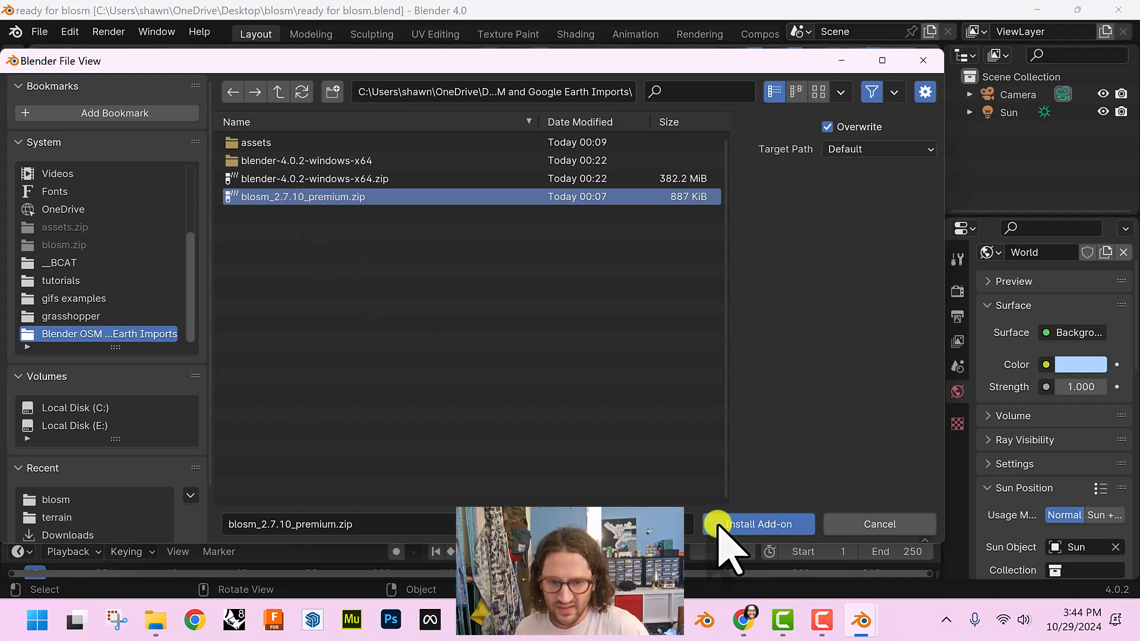
click(762, 529)
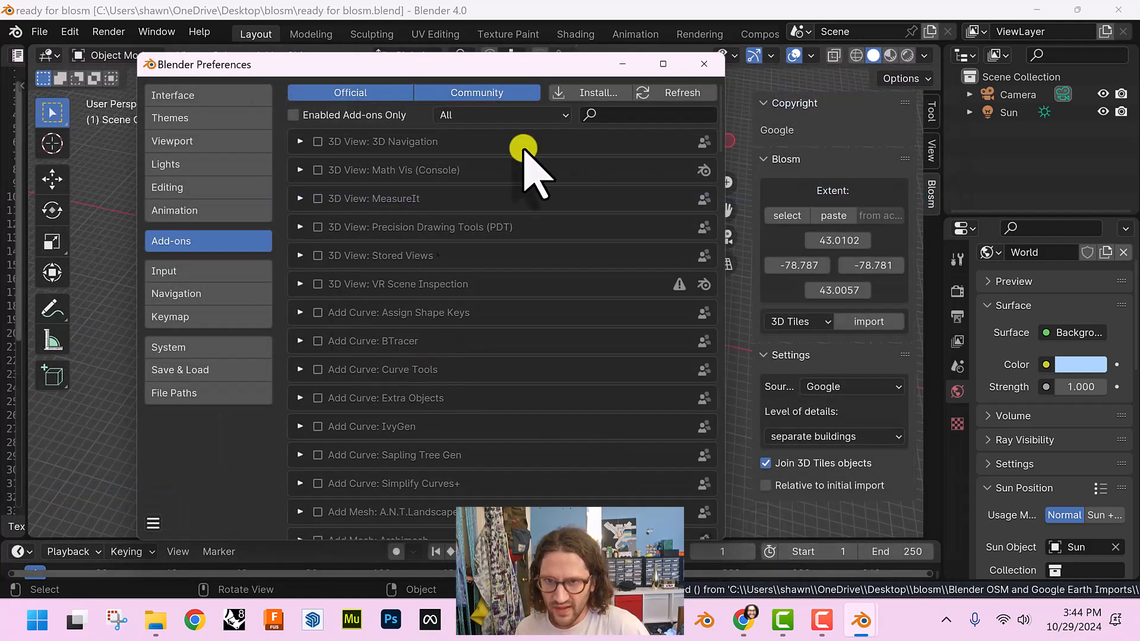
Search the add-ons for "blo" and expand the Blosm entry to review its directory and access token preferences
click(623, 114)
text(blo)
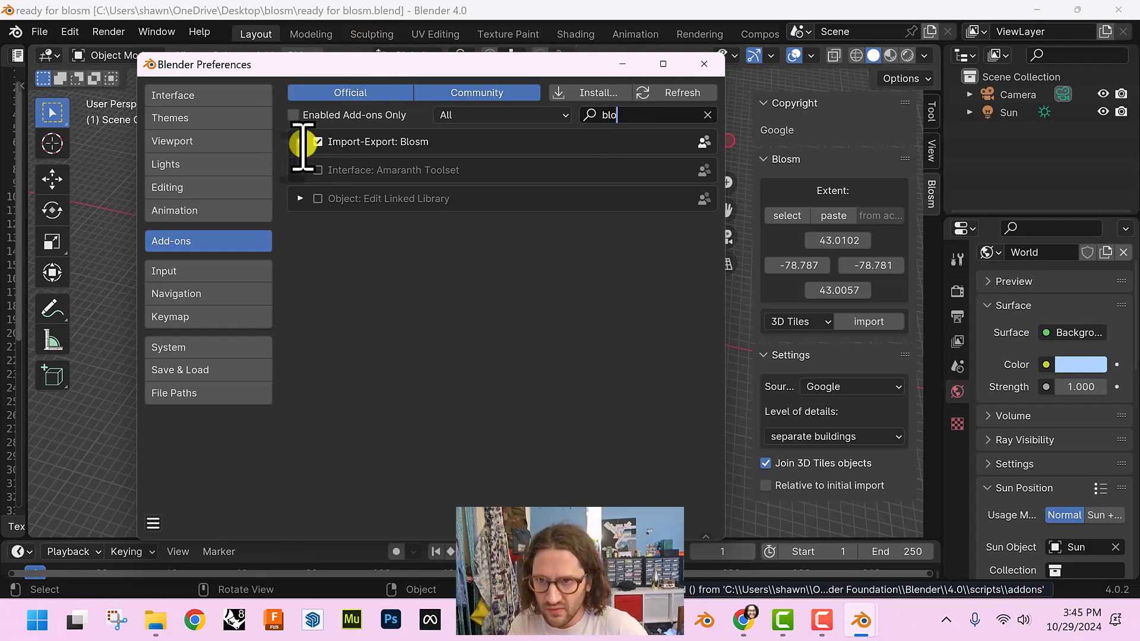
click(300, 142)
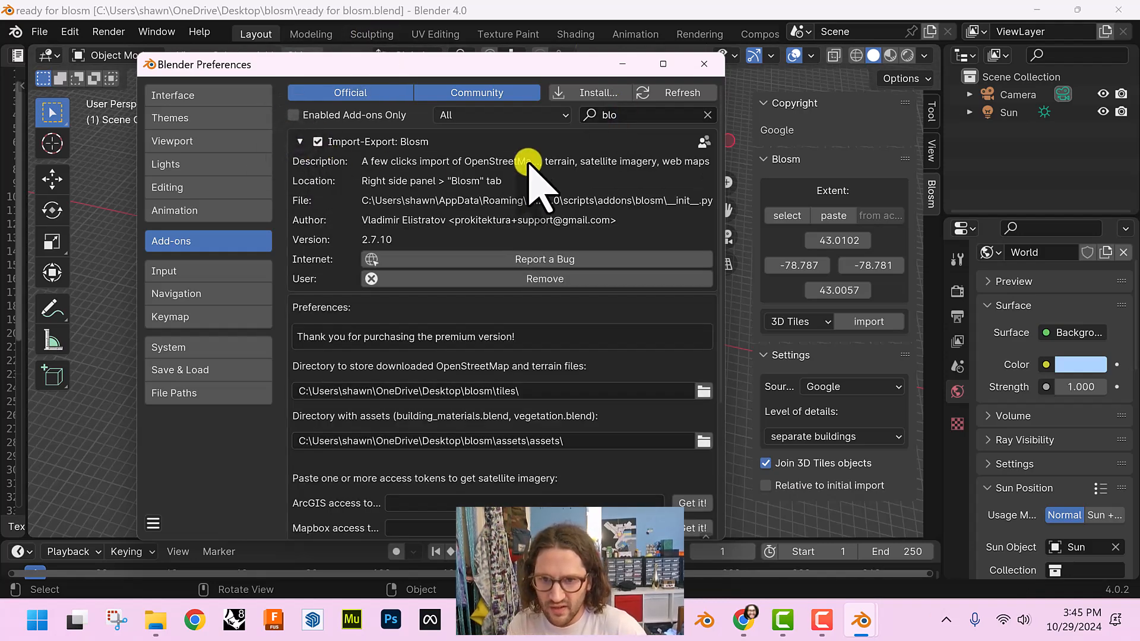
scroll(530, 165, down, 2)
scroll(523, 333, down, 3)
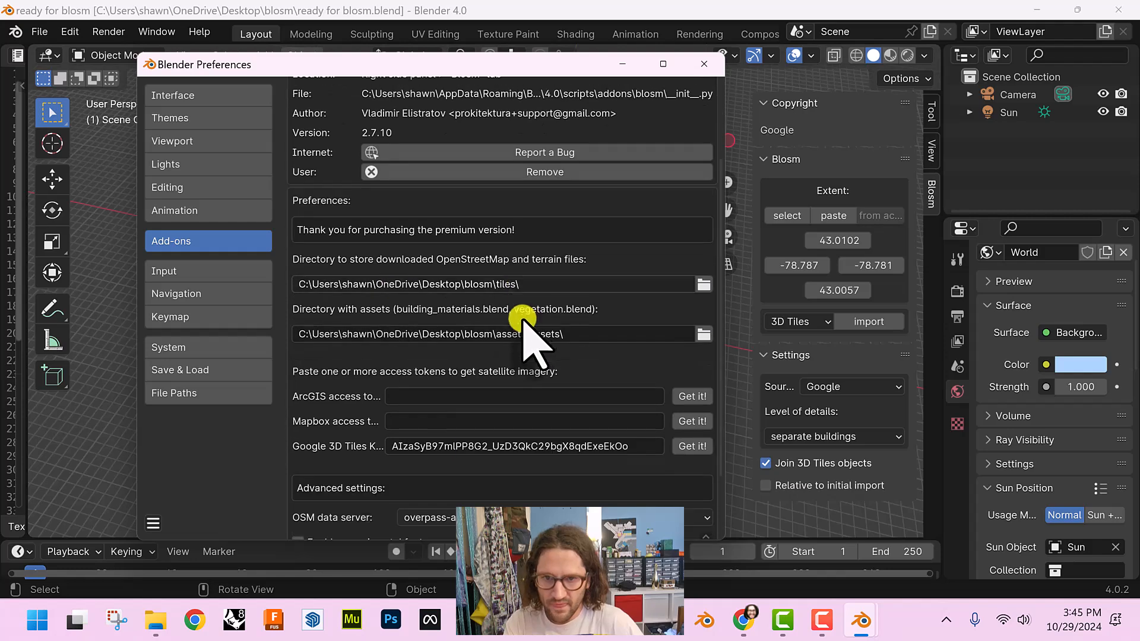
scroll(617, 478, down, 2)
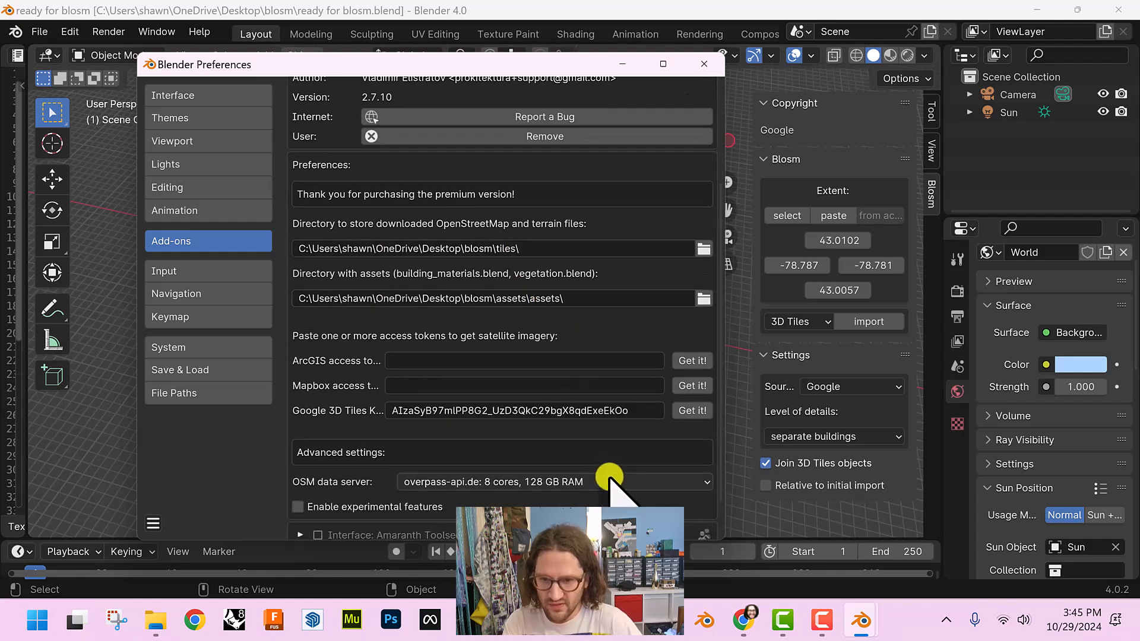
scroll(451, 332, up, 4)
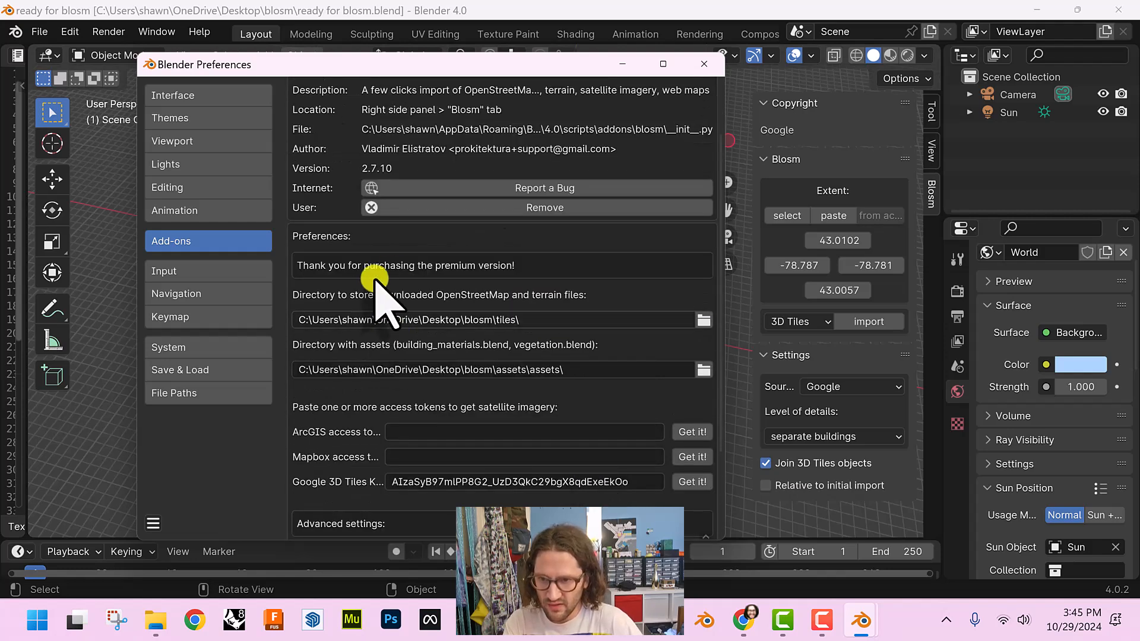
Set Blosm's directory for downloaded OpenStreetMap and terrain files to the nested assets\assets folder in Blender OSM and Google Earth Imports
click(517, 319)
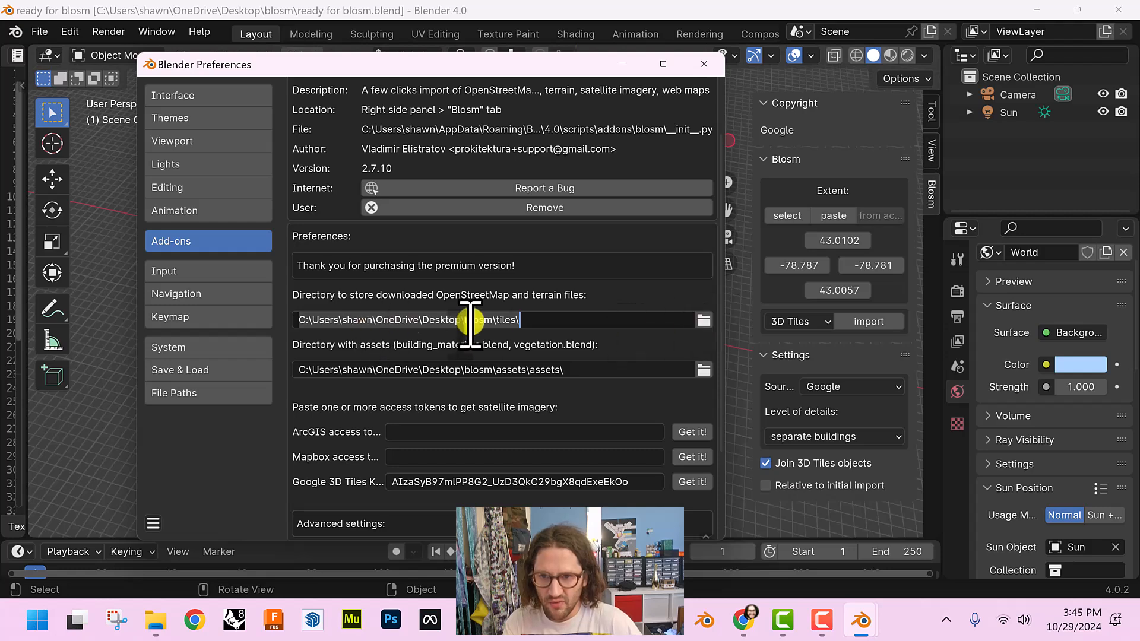
key(Return)
click(705, 321)
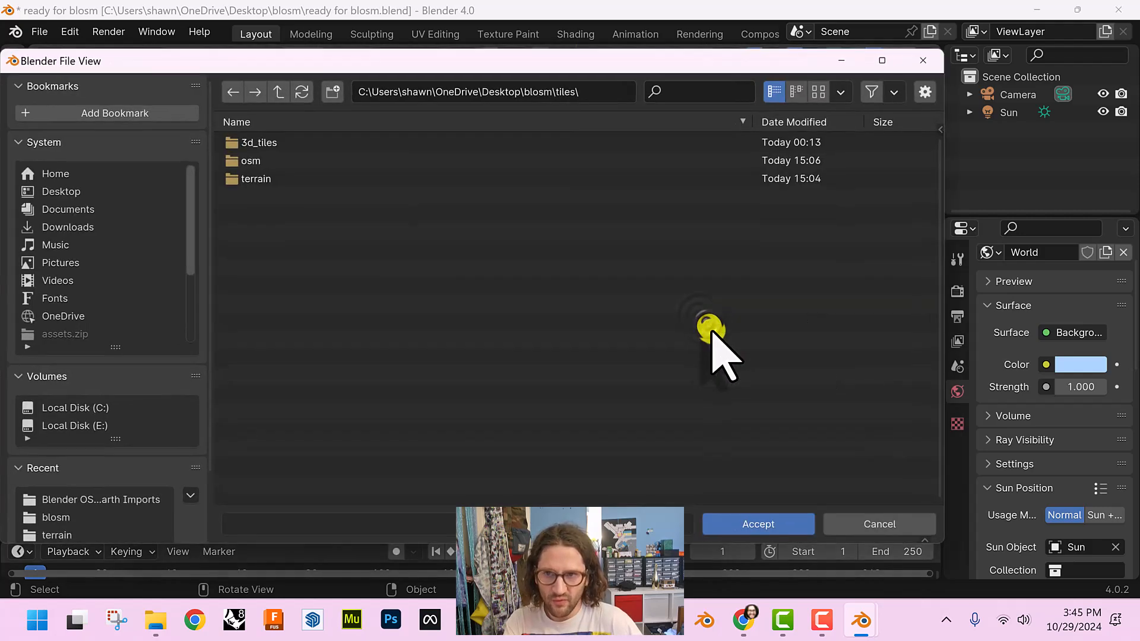
click(278, 93)
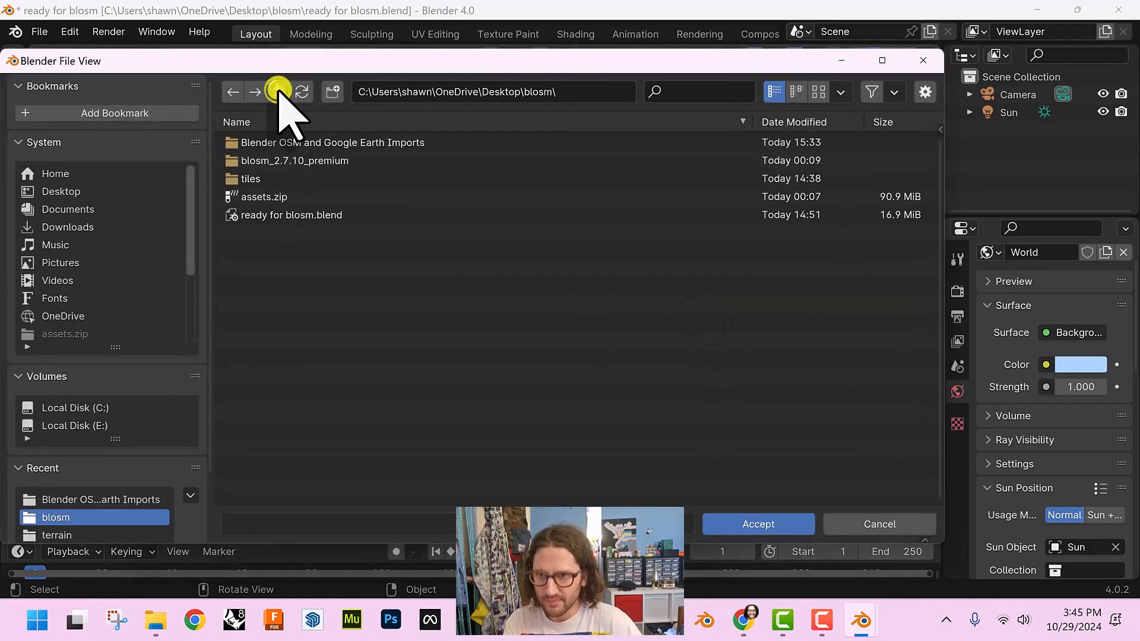
double_click(285, 144)
click(285, 141)
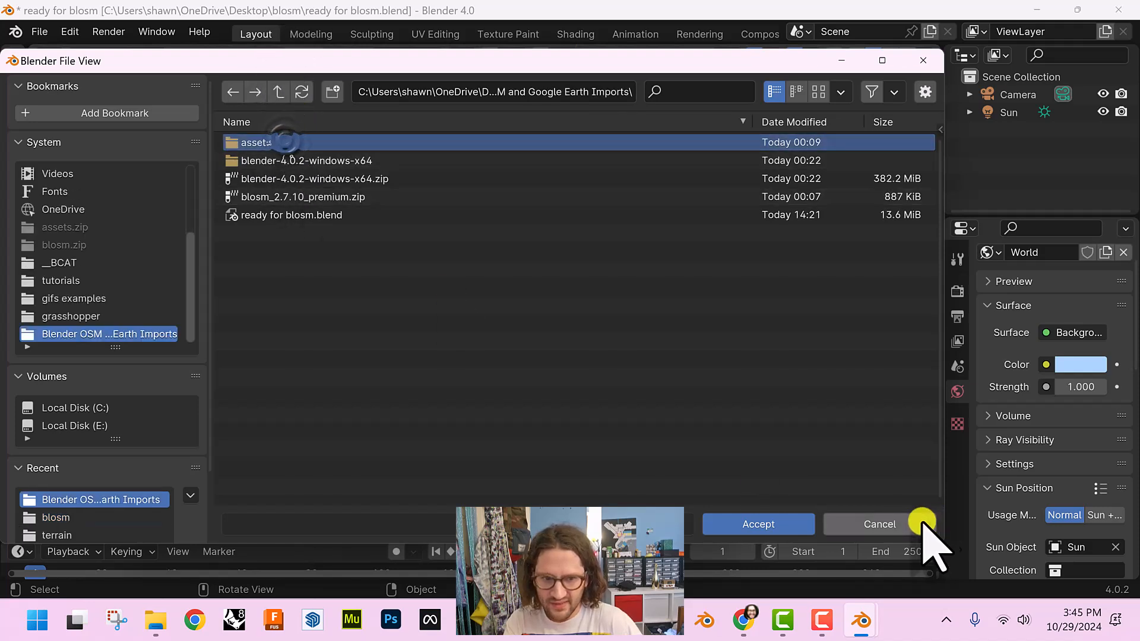
click(768, 529)
click(288, 146)
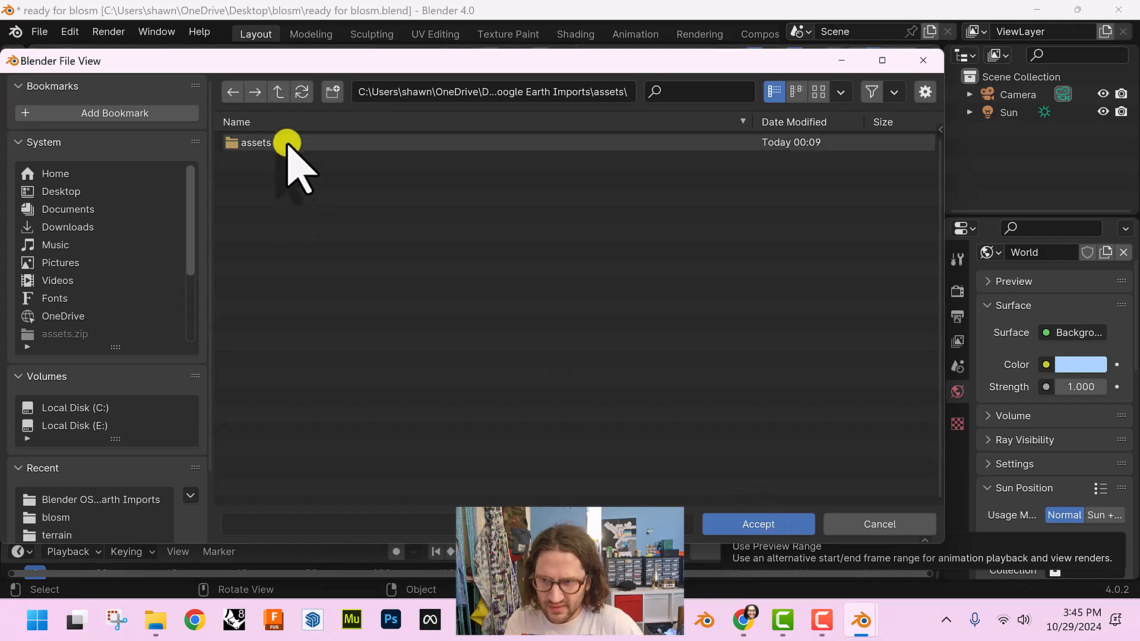
click(765, 524)
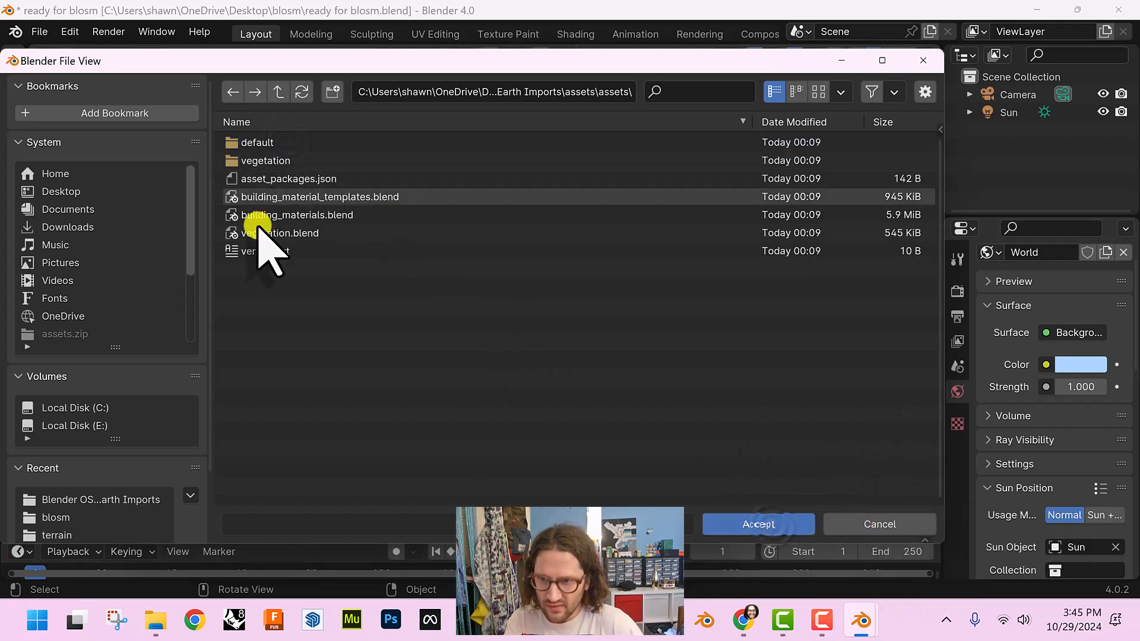
drag(297, 292, 274, 279)
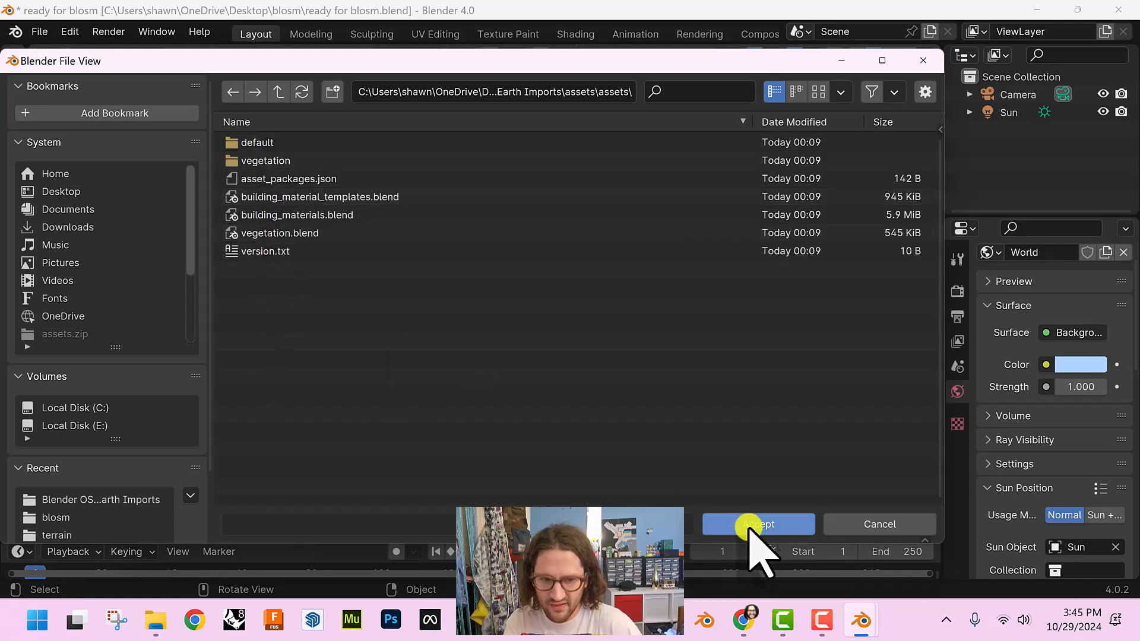
click(766, 522)
drag(580, 351, 329, 355)
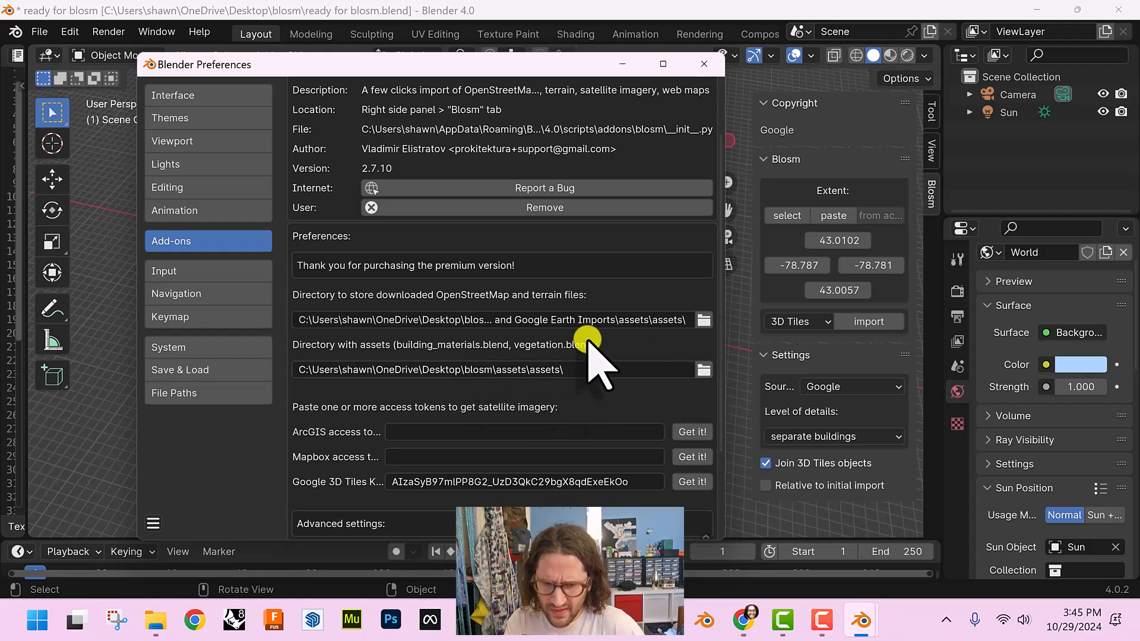
Set Blosm's assets directory to the nested assets\assets folder inside Blender OSM and Google Earth Imports
click(703, 369)
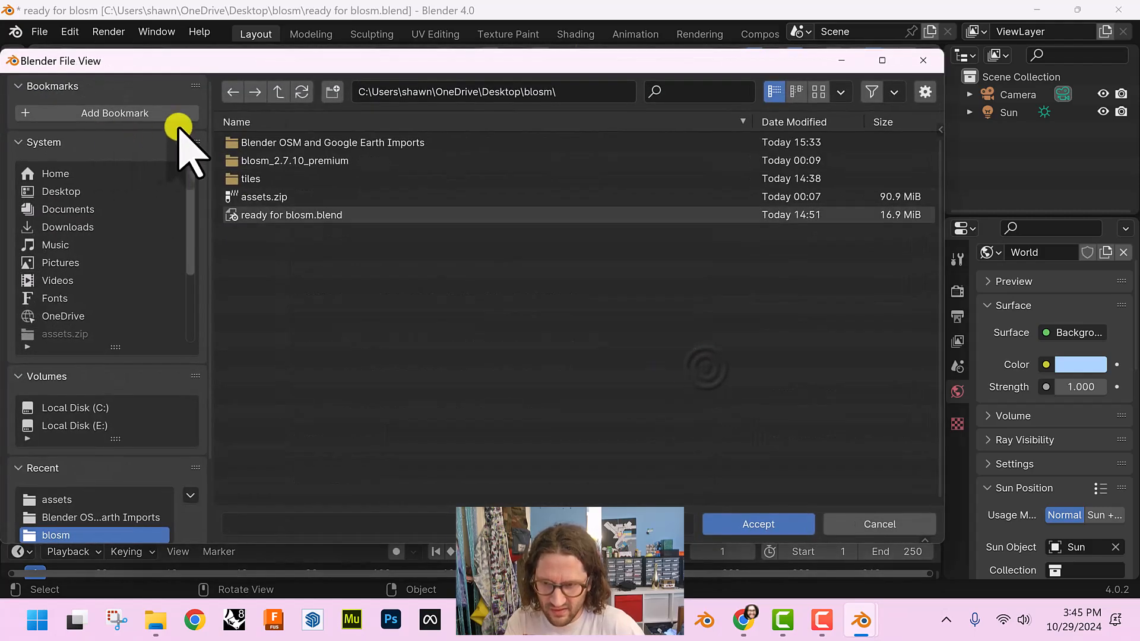
double_click(306, 143)
double_click(279, 142)
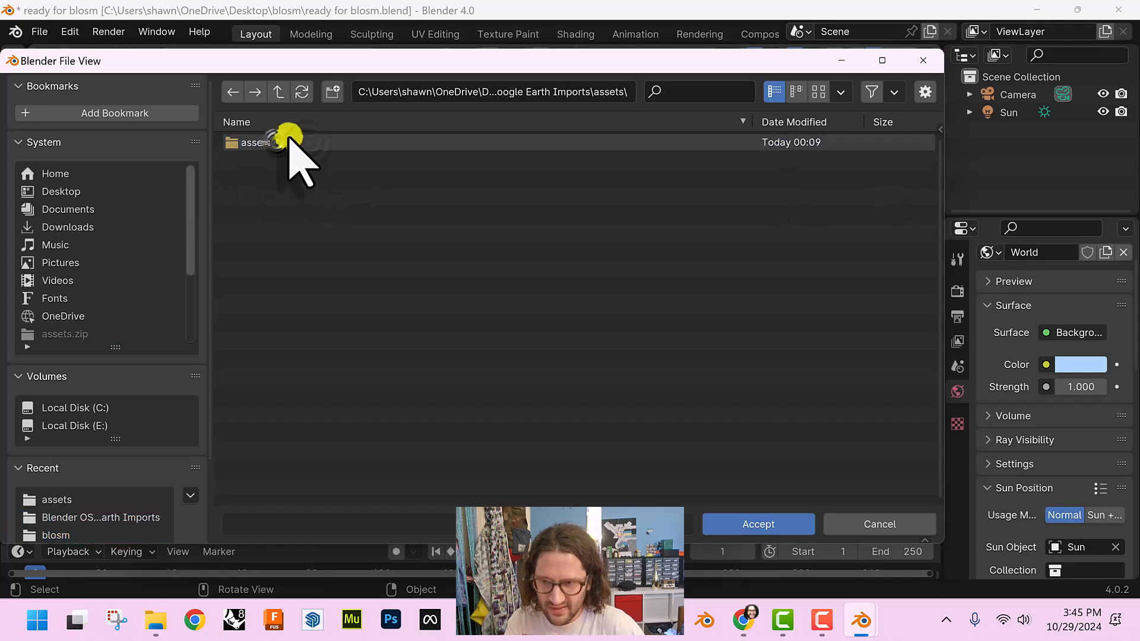
double_click(291, 143)
click(772, 525)
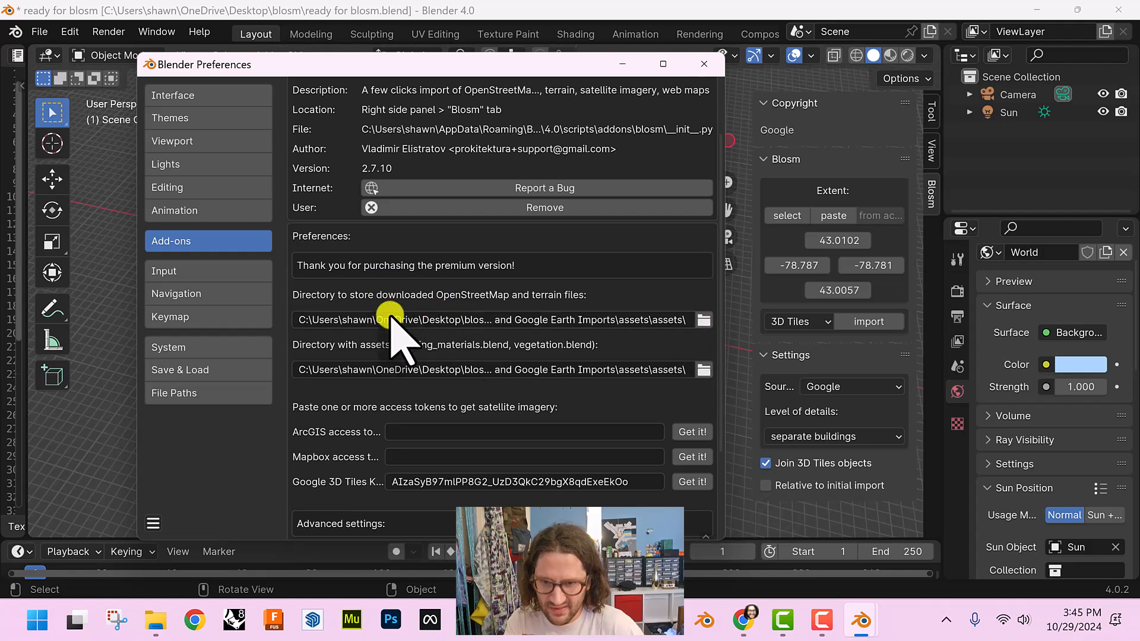
Create a folder named terrain inside assets\assets and set it as Blosm's directory for downloaded OpenStreetMap and terrain files
click(703, 319)
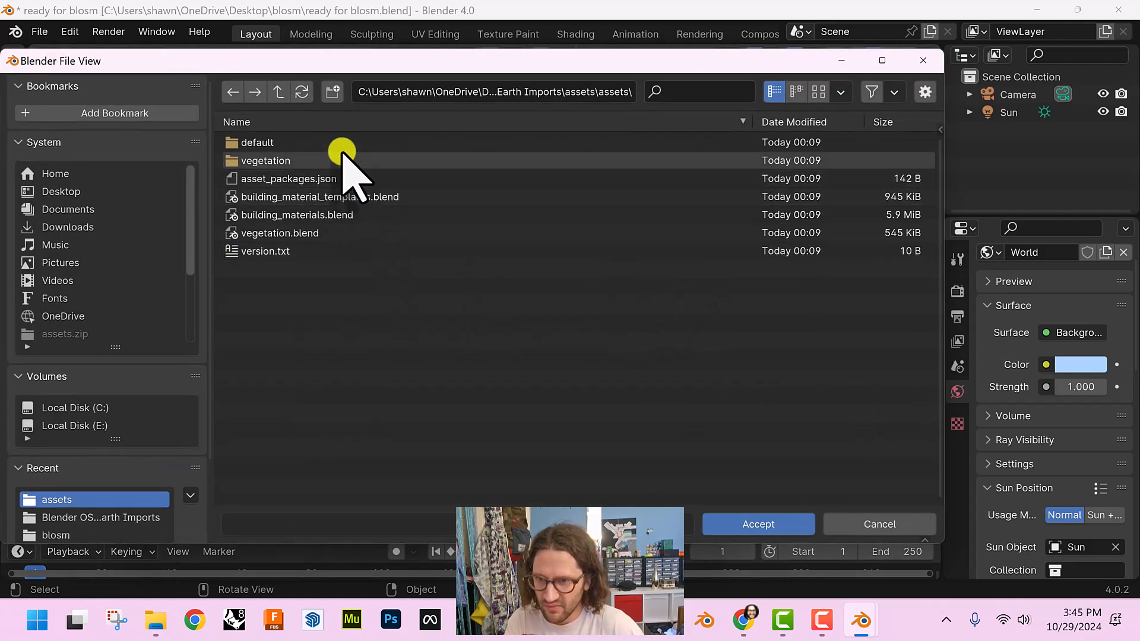
click(327, 92)
text(te)
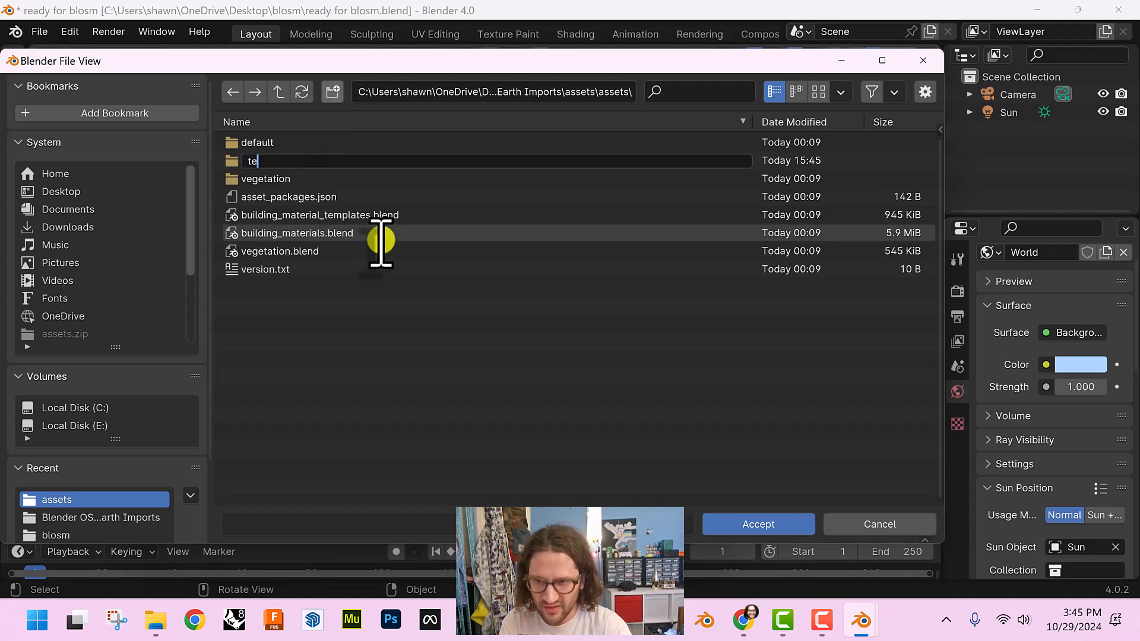
key(Return)
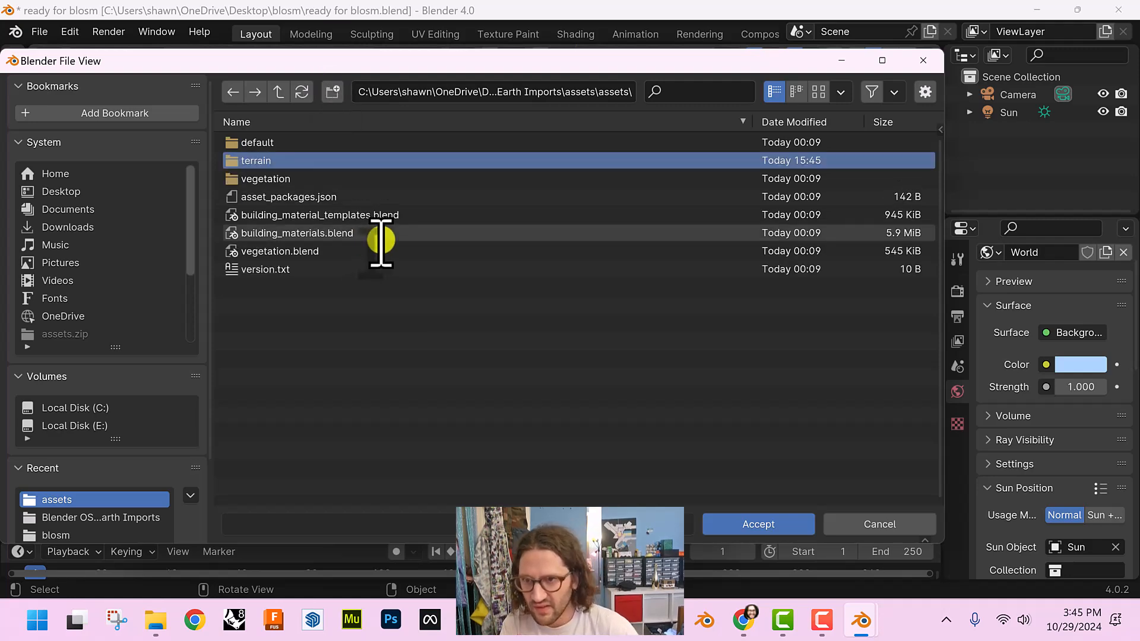
double_click(449, 161)
mouse_move(823, 600)
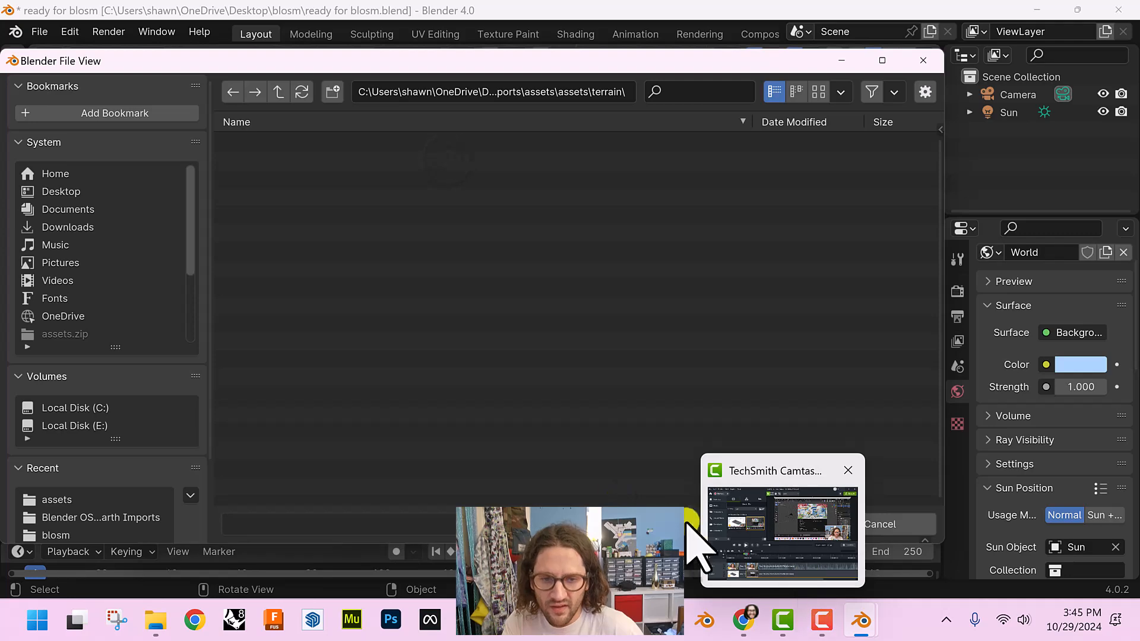
click(765, 524)
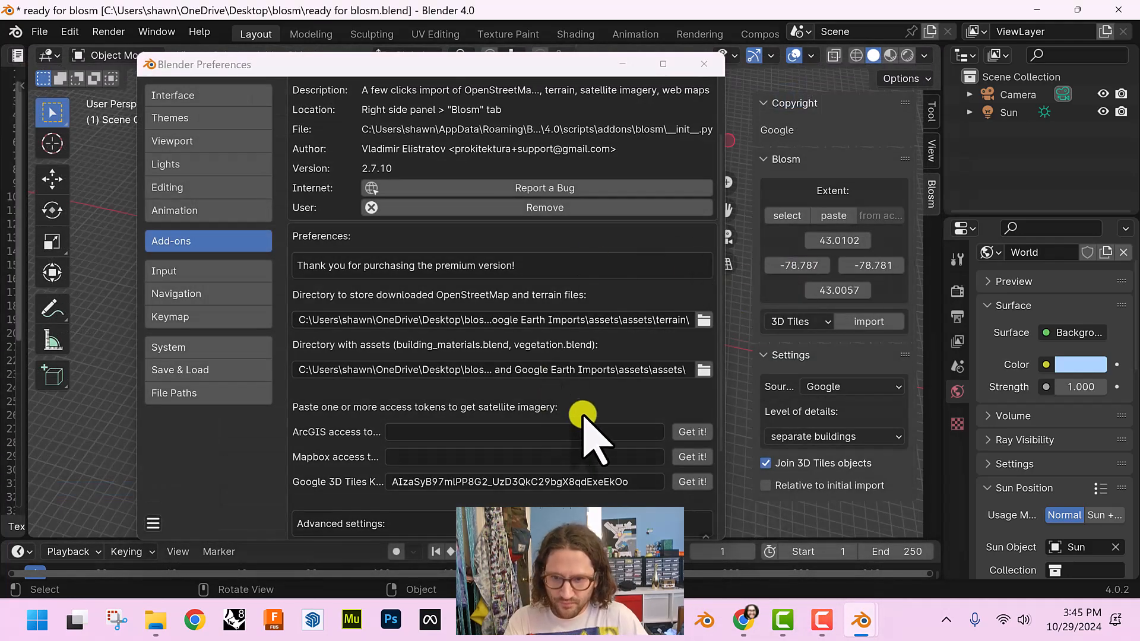
Switch to the Download Google Earth 3D tiles document in Chrome and copy the MapBox key near its end
scroll(535, 418, down, 2)
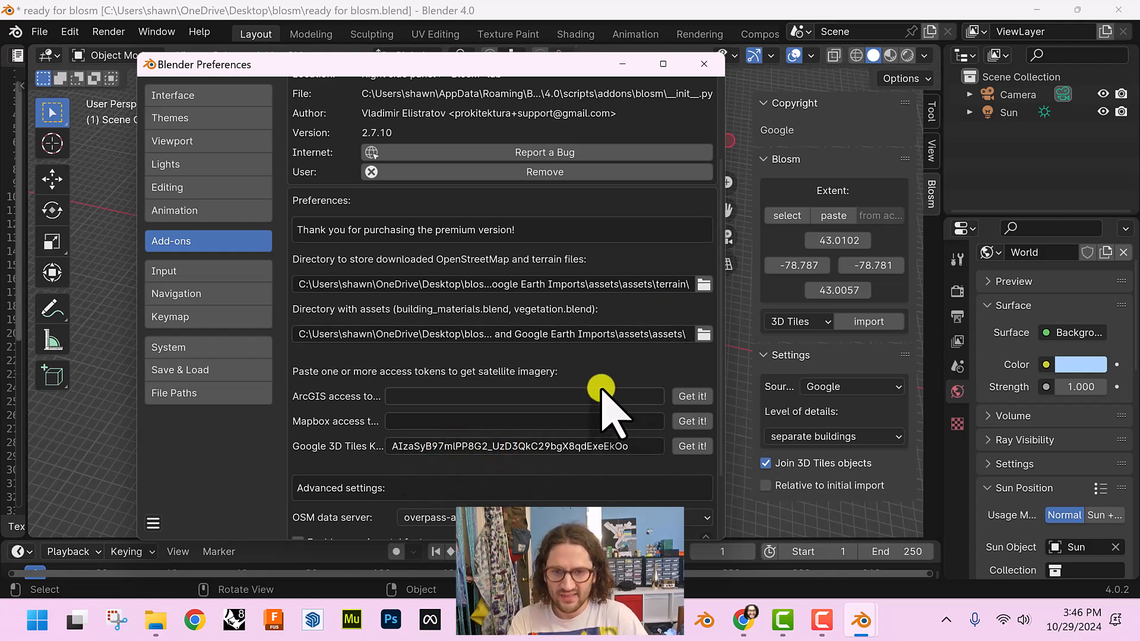
key(alt+Tab)
click(880, 218)
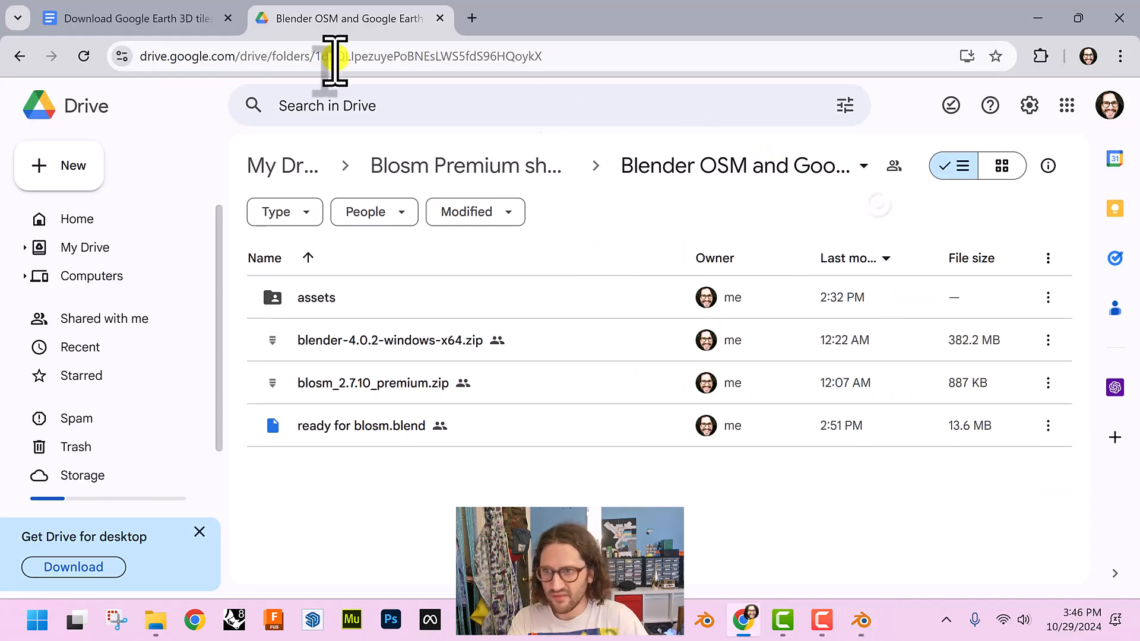
click(127, 19)
scroll(674, 331, down, 8)
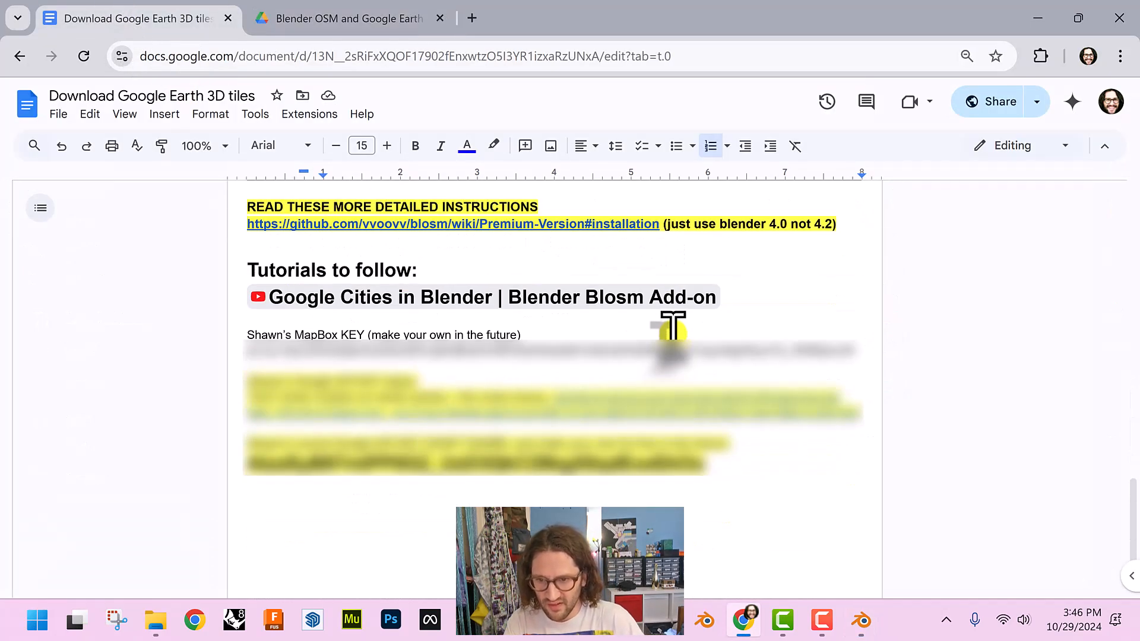
click(240, 356)
click(717, 304)
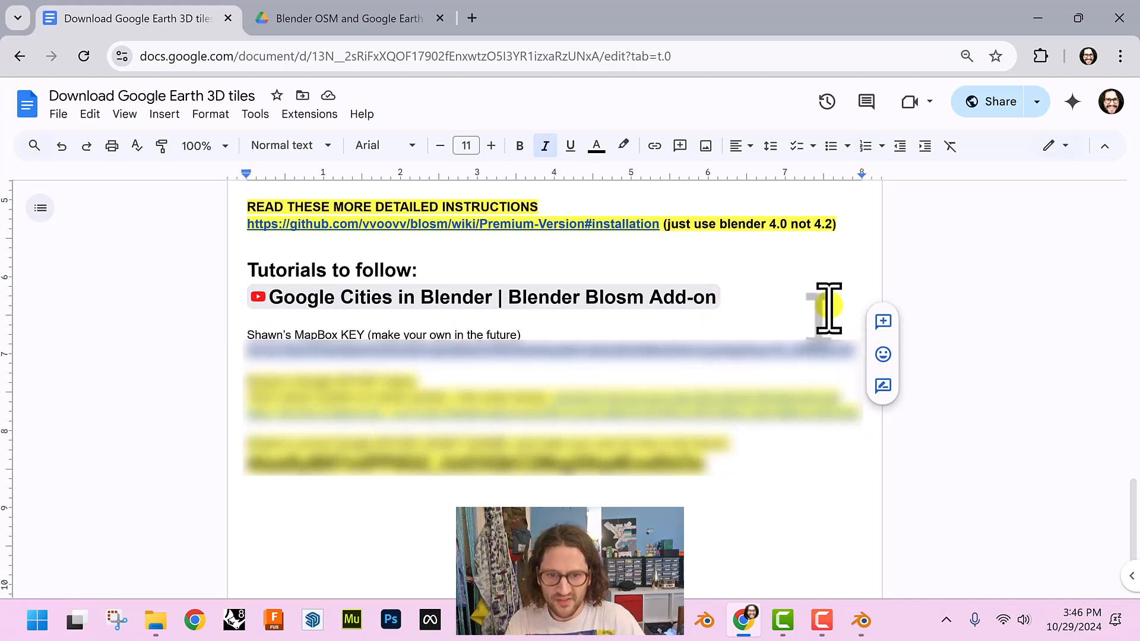
Switch back to Blender and paste the MapBox key as Blosm's Mapbox access token
key(alt+Tab)
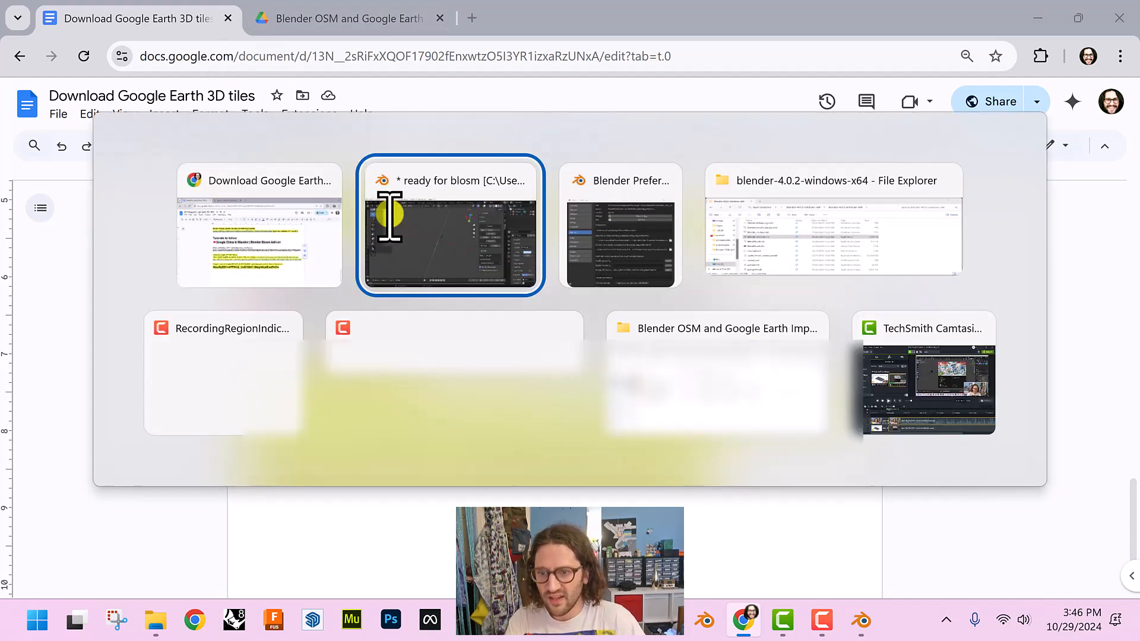
click(393, 231)
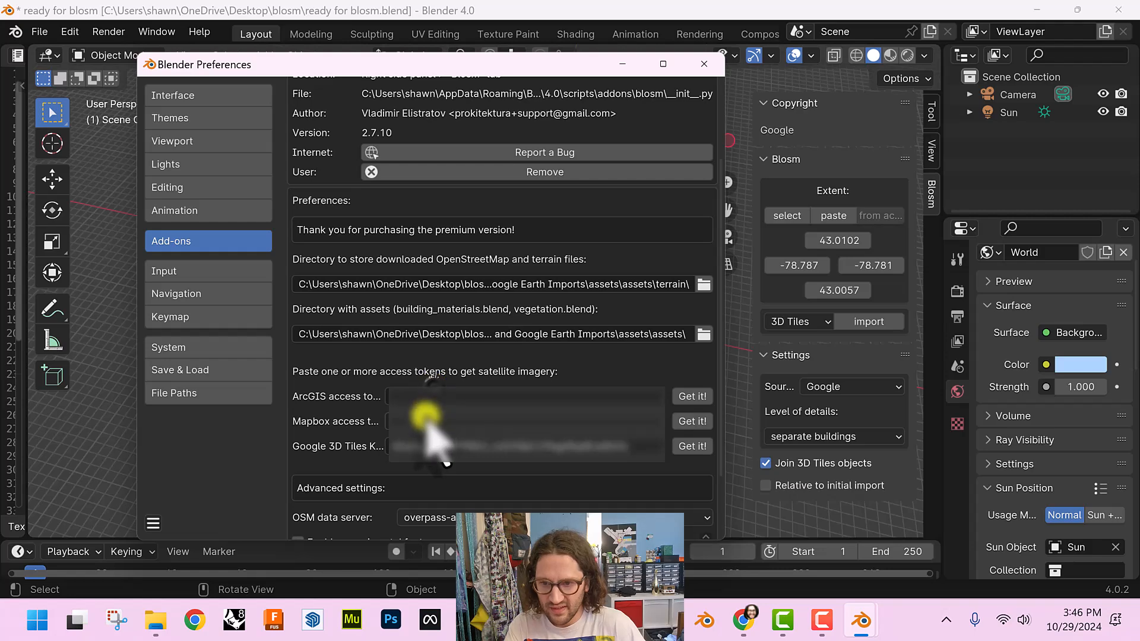
click(452, 427)
key(ctrl+v)
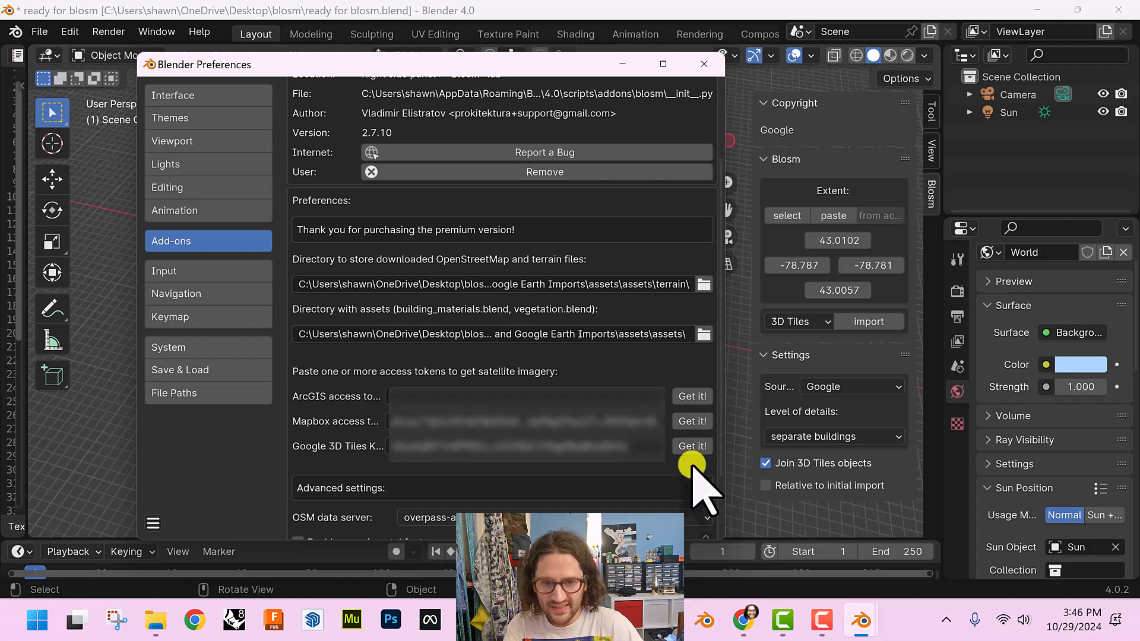
Copy the Google API key from the Chrome document, paste it as Blosm's Google 3D Tiles key in Blender, and close the preferences
key(alt+Tab)
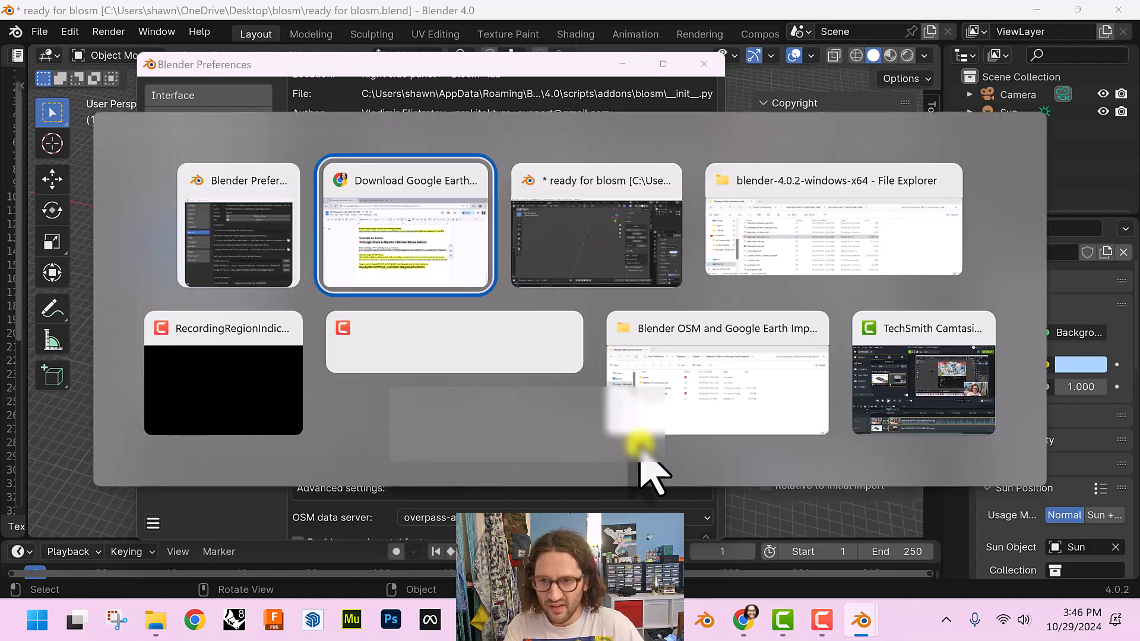
drag(732, 467, 150, 469)
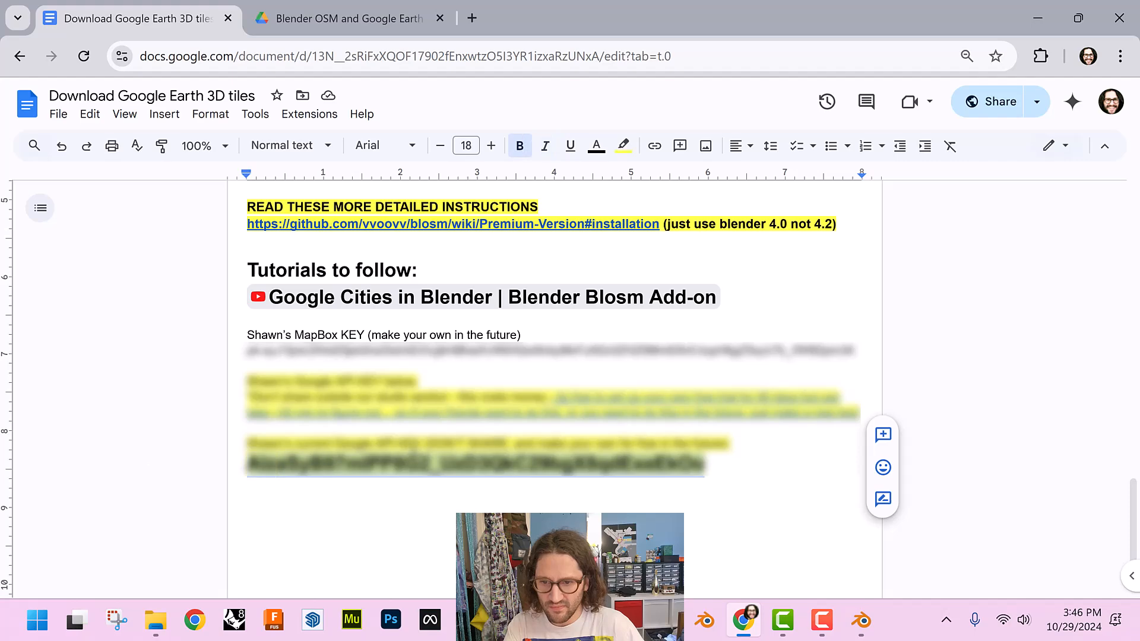
key(alt+Tab)
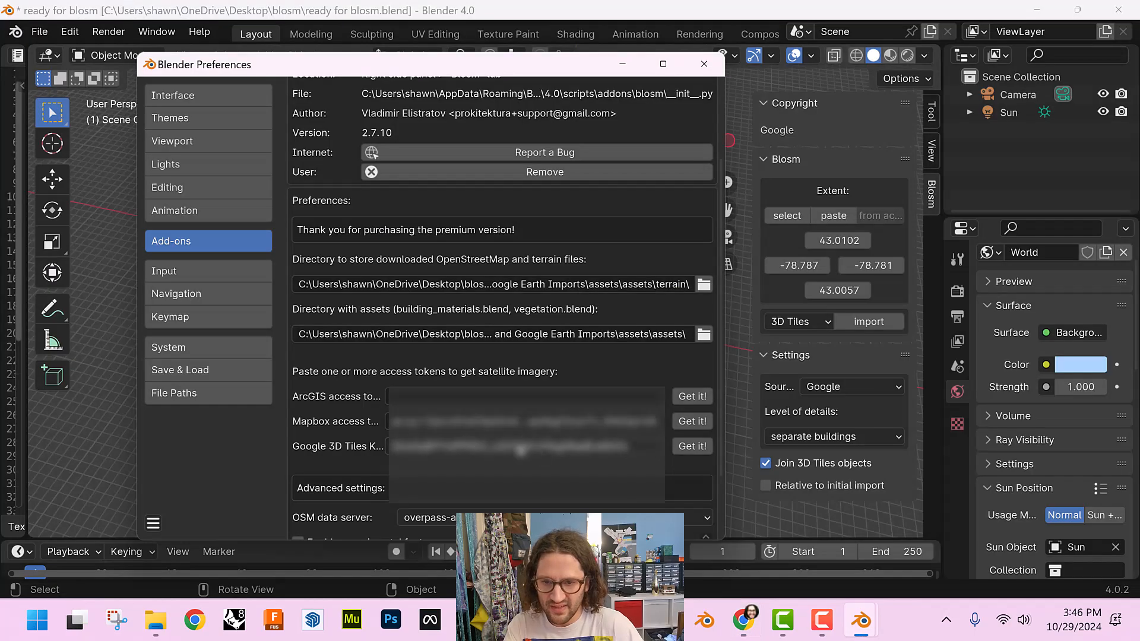
click(620, 446)
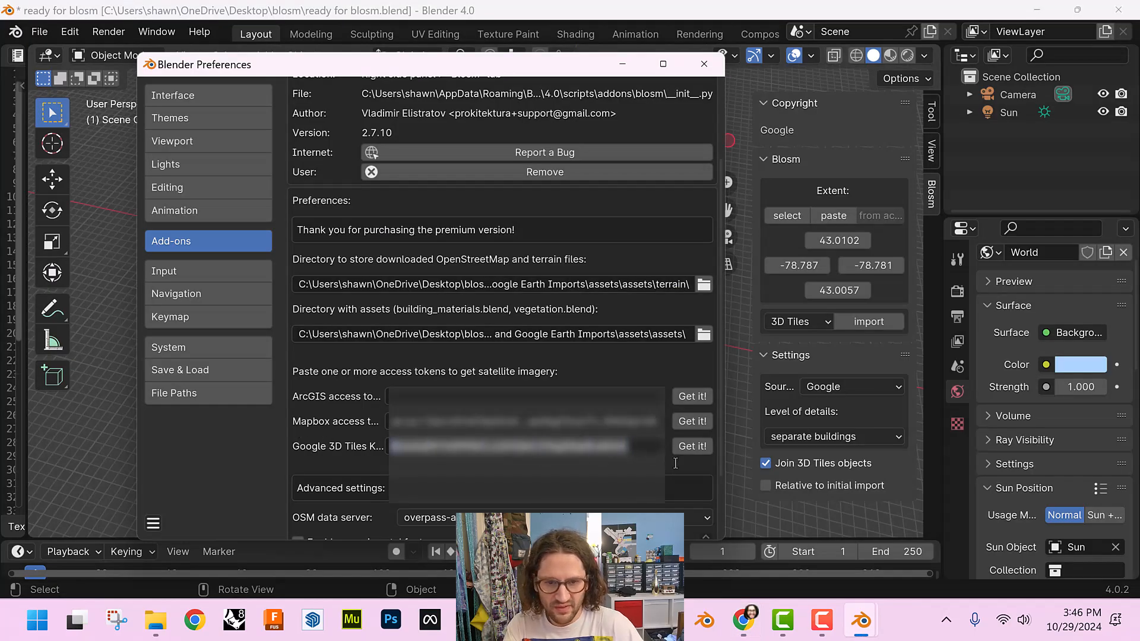
key(ctrl+v)
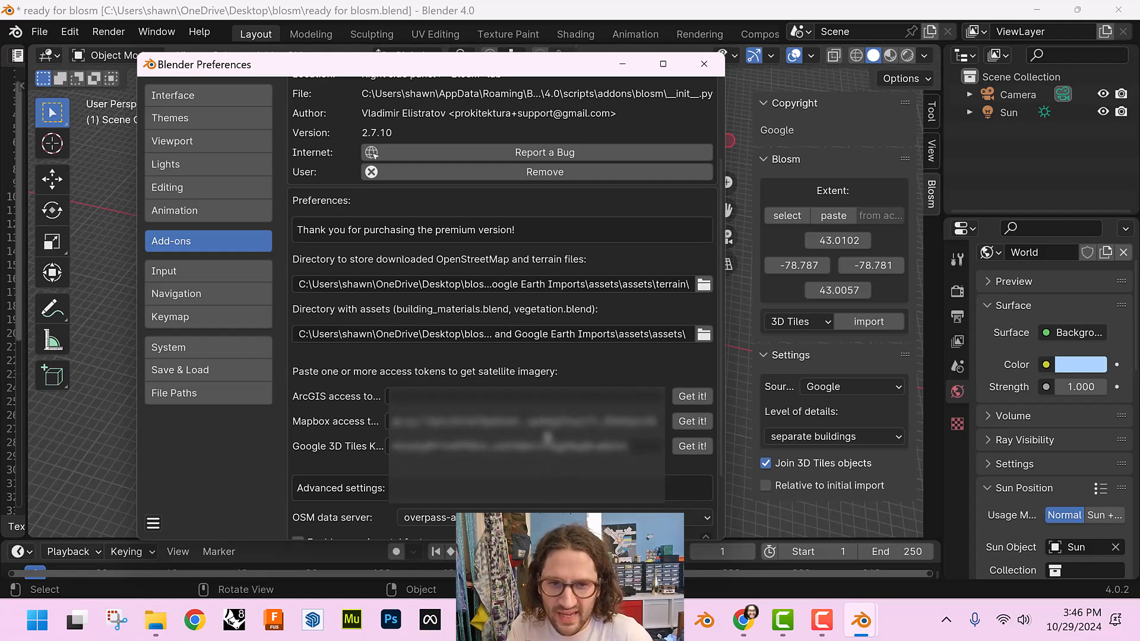
click(703, 65)
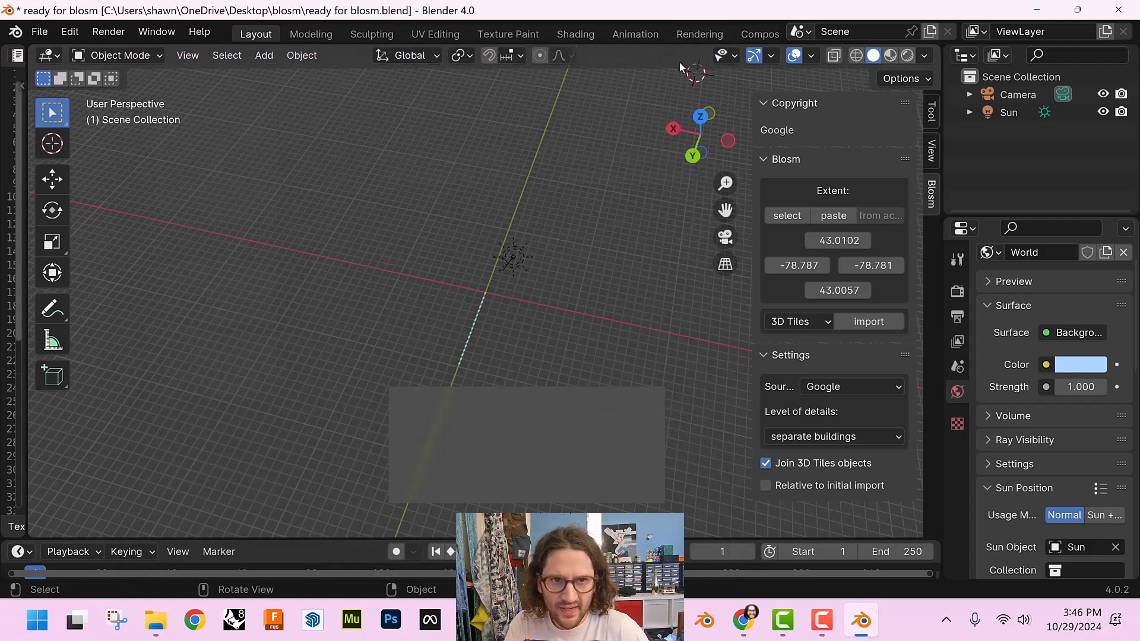
key(n)
key(n)
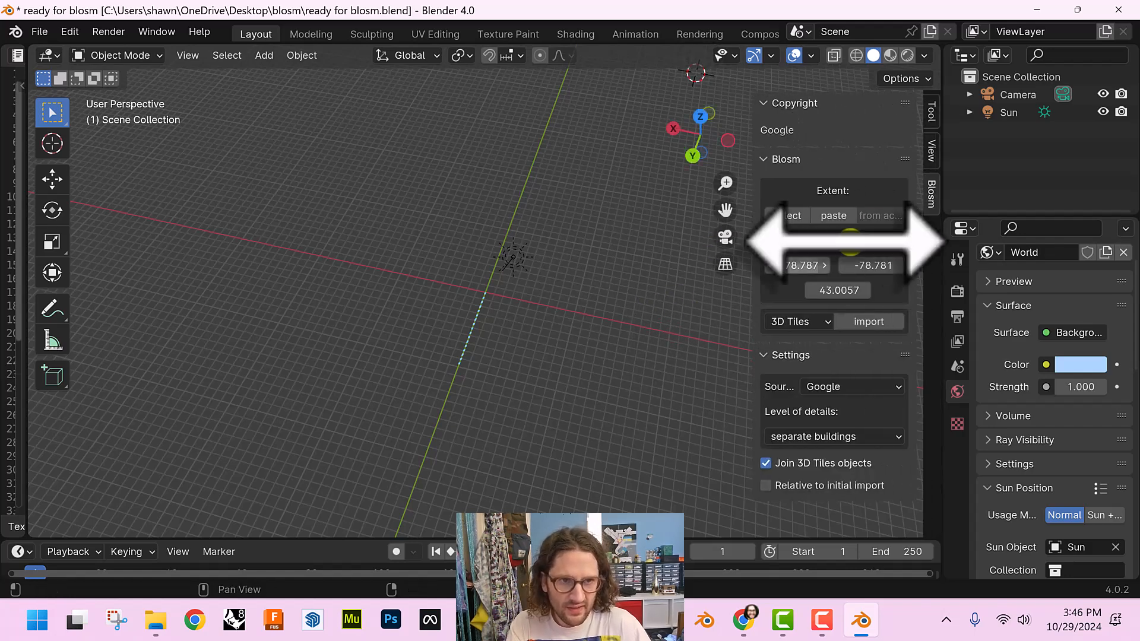
key(n)
key(n)
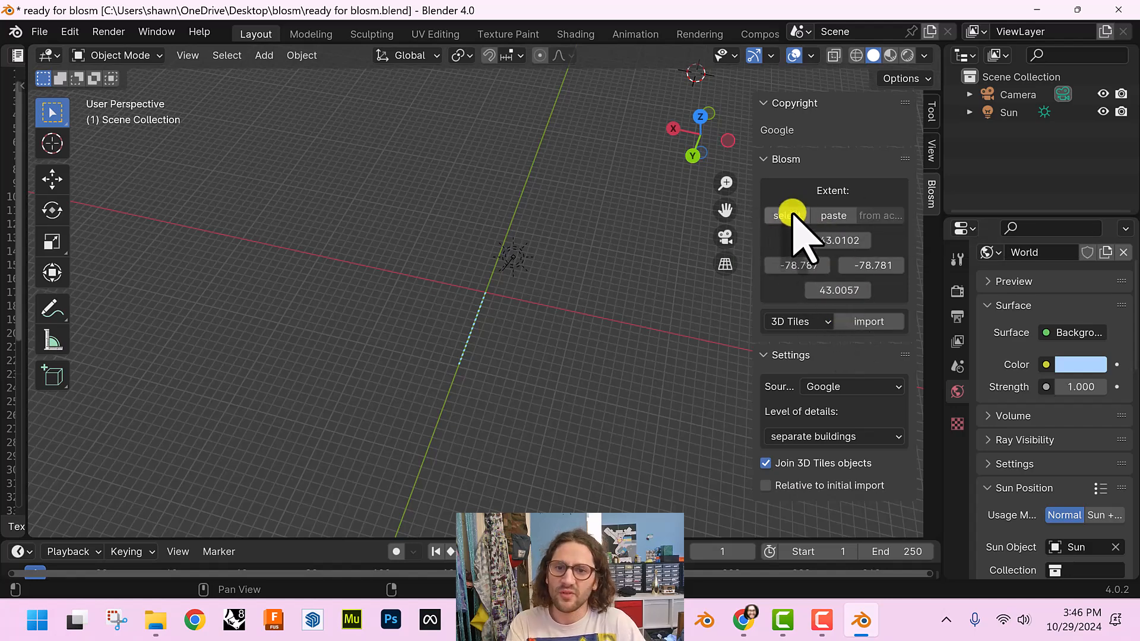
Open Blosm's extent selection map in the browser and zoom to the coast at Pezzo Inferiore near Villa San Giovanni
click(787, 216)
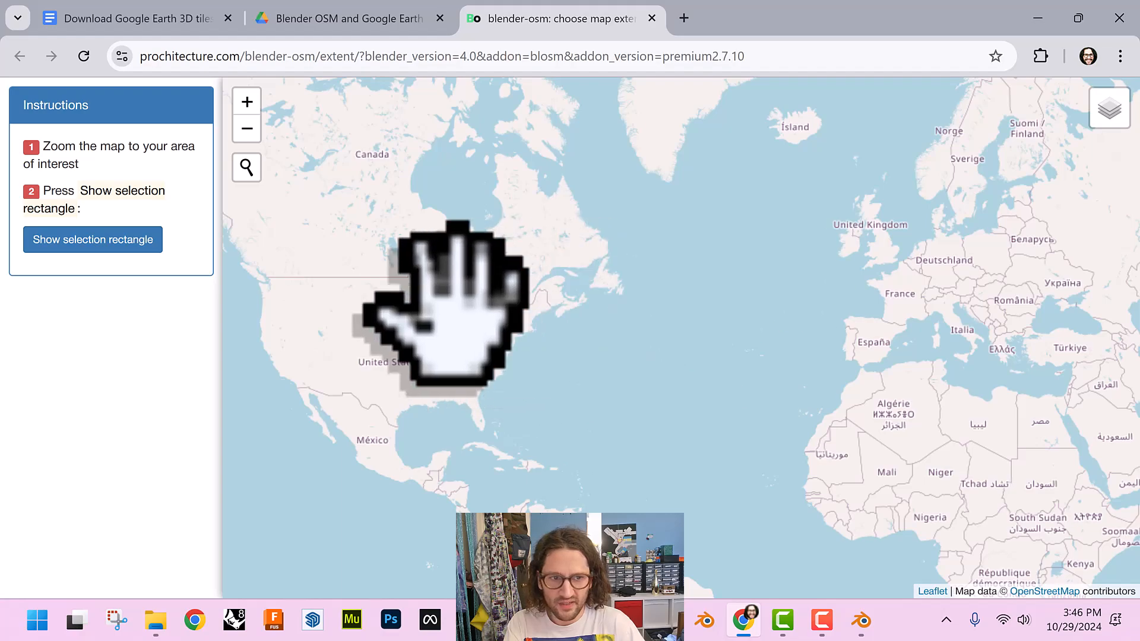
scroll(926, 256, up, 1)
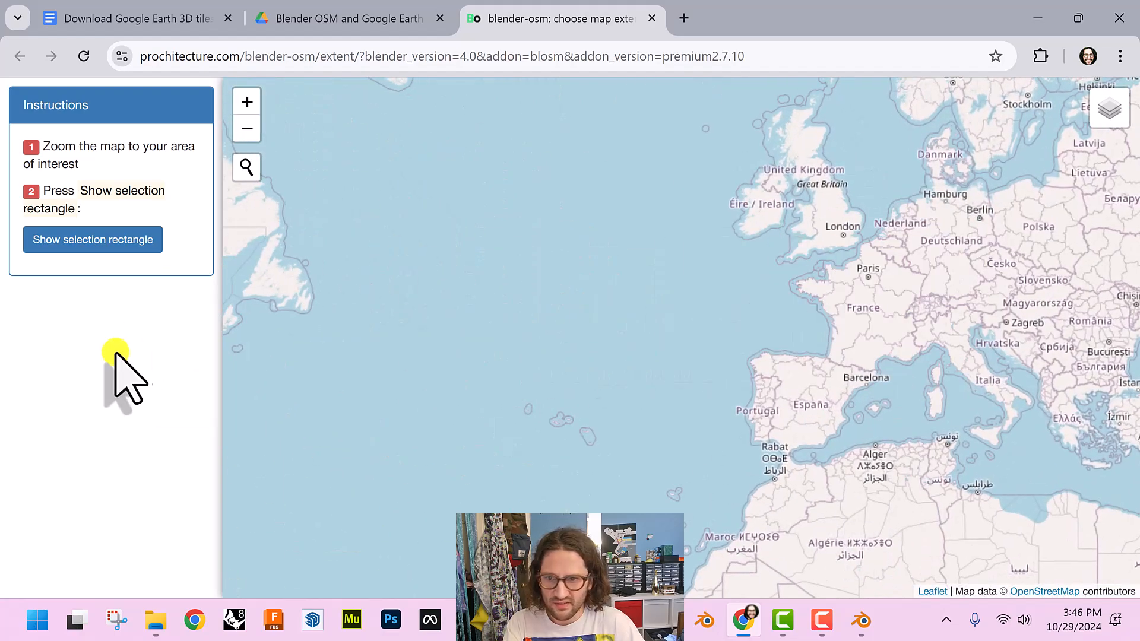
scroll(950, 356, up, 1)
scroll(1015, 475, up, 1)
scroll(884, 303, up, 2)
scroll(852, 368, up, 3)
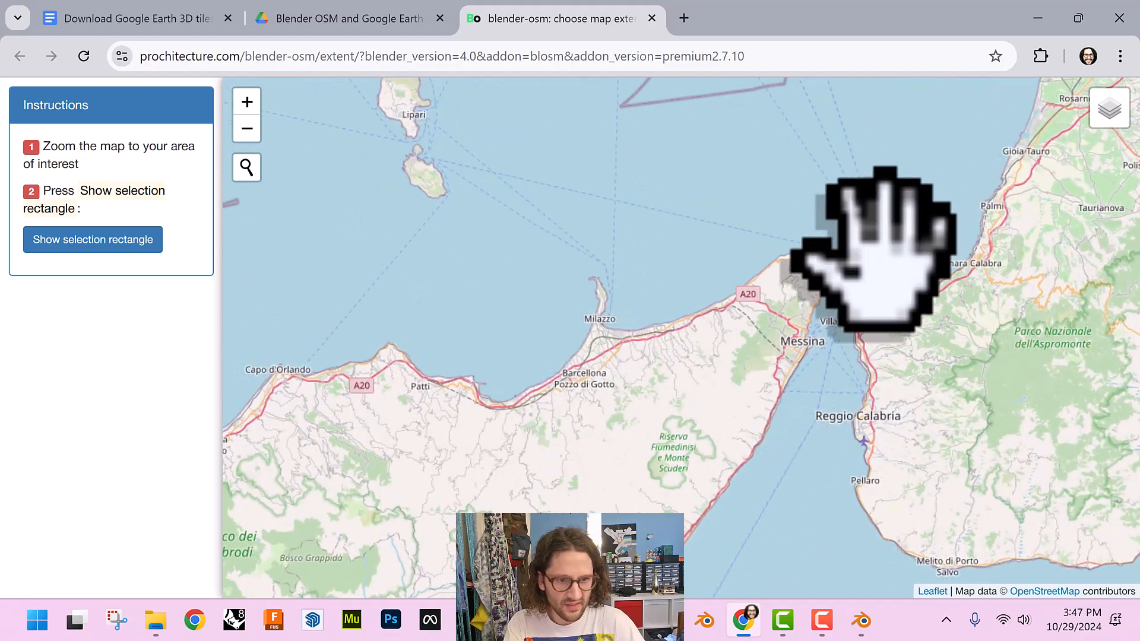
scroll(814, 356, up, 2)
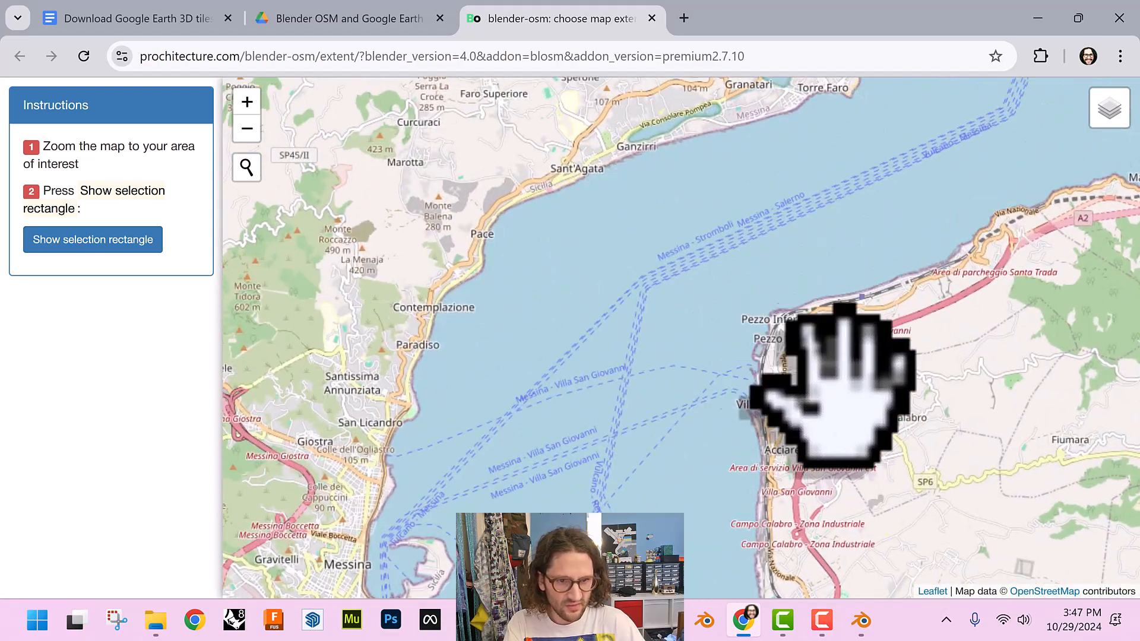
scroll(789, 216, up, 1)
drag(843, 272, 782, 380)
scroll(781, 385, up, 1)
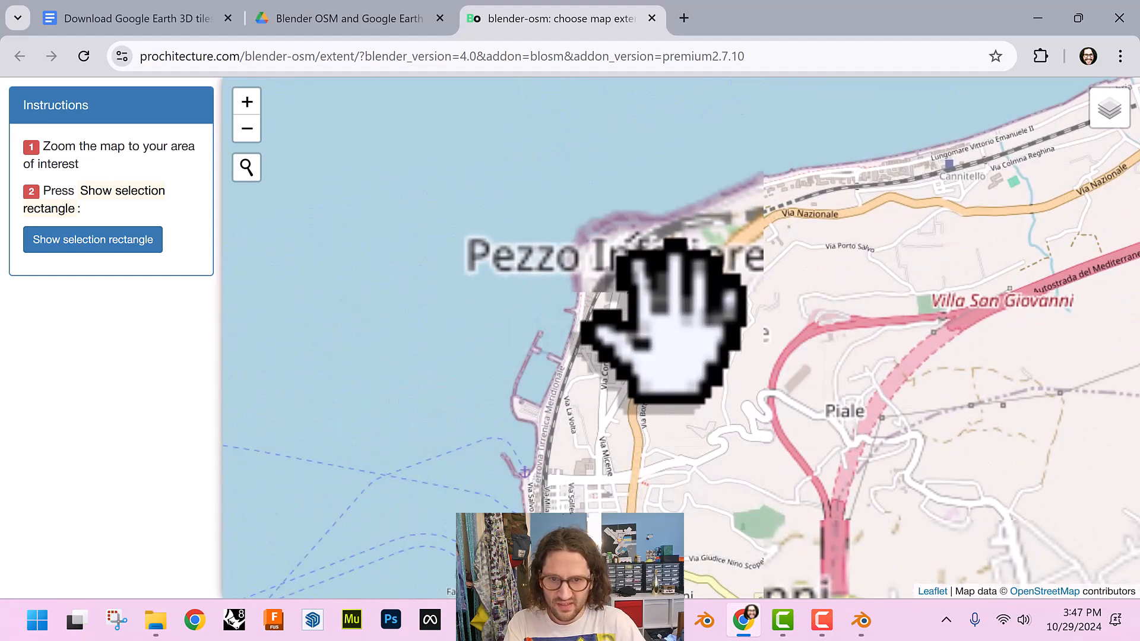
Show the selection rectangle and fit it around the Pezzo coast at about 1.0 x 1.5 km
click(75, 240)
click(75, 241)
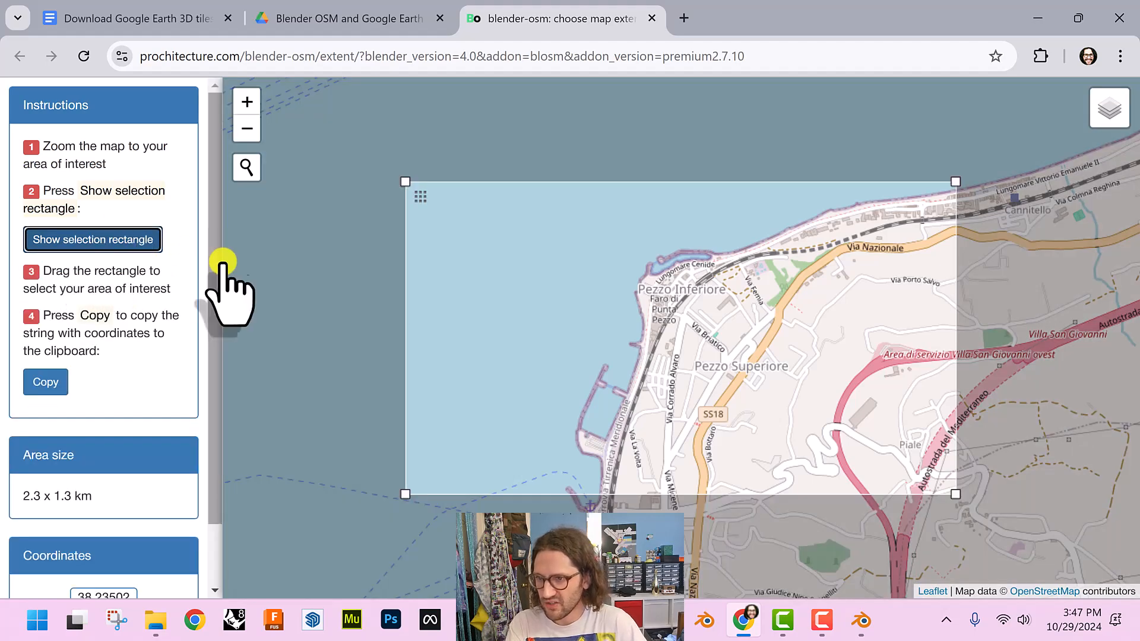
drag(401, 178, 525, 156)
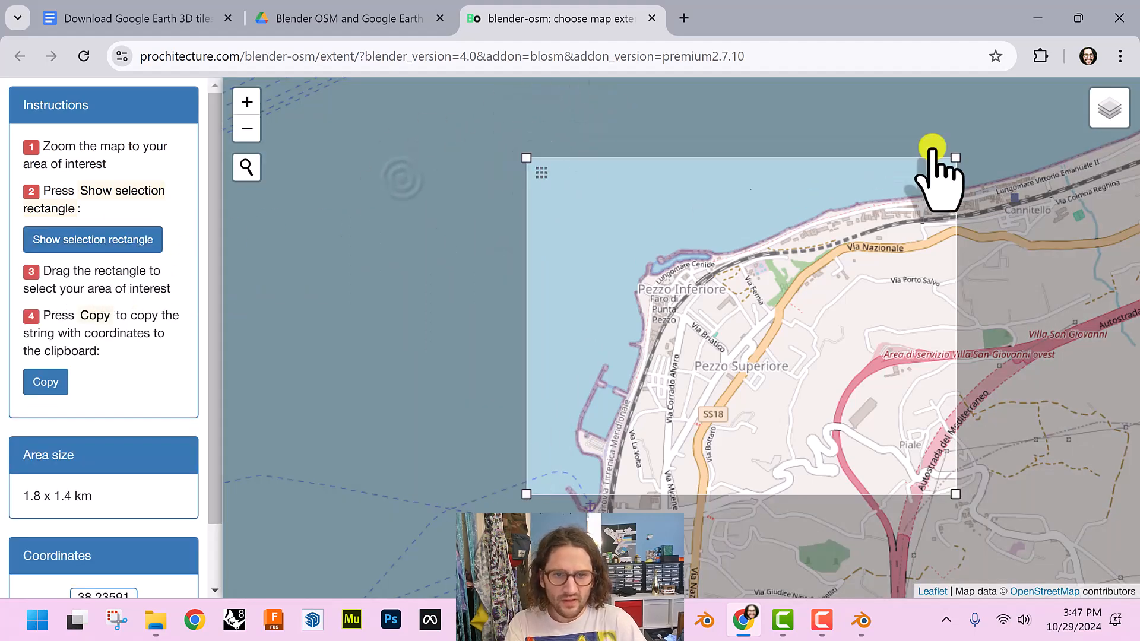
drag(954, 494, 813, 594)
drag(763, 506, 769, 427)
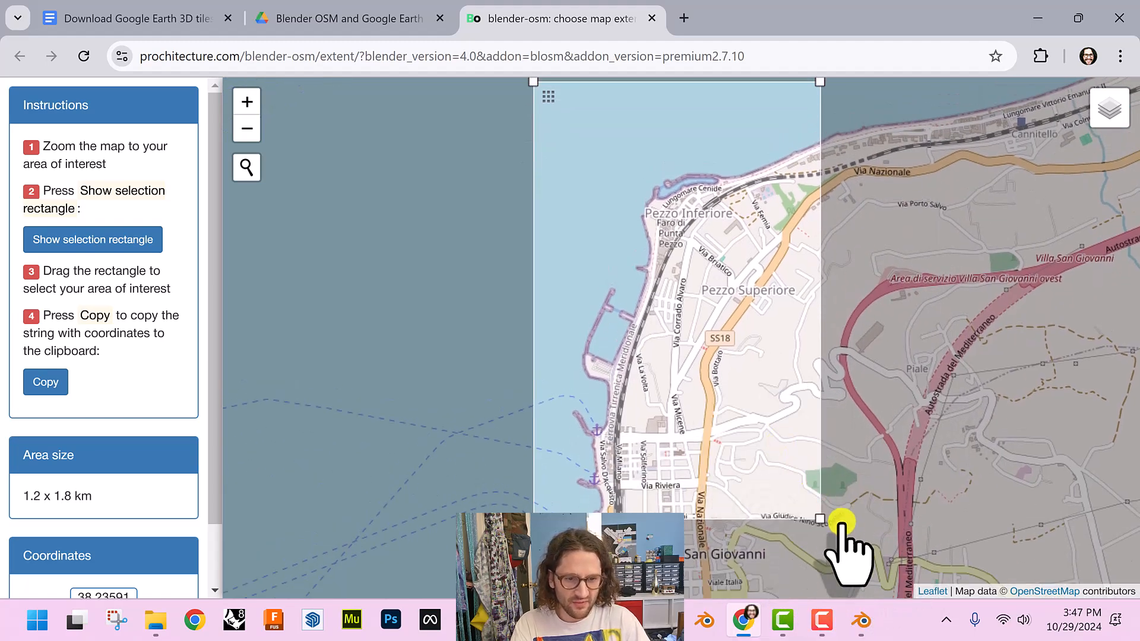
mouse_move(819, 516)
mouse_down()
mouse_move(807, 467)
mouse_move(819, 493)
mouse_up()
drag(618, 252, 641, 294)
drag(553, 119, 577, 172)
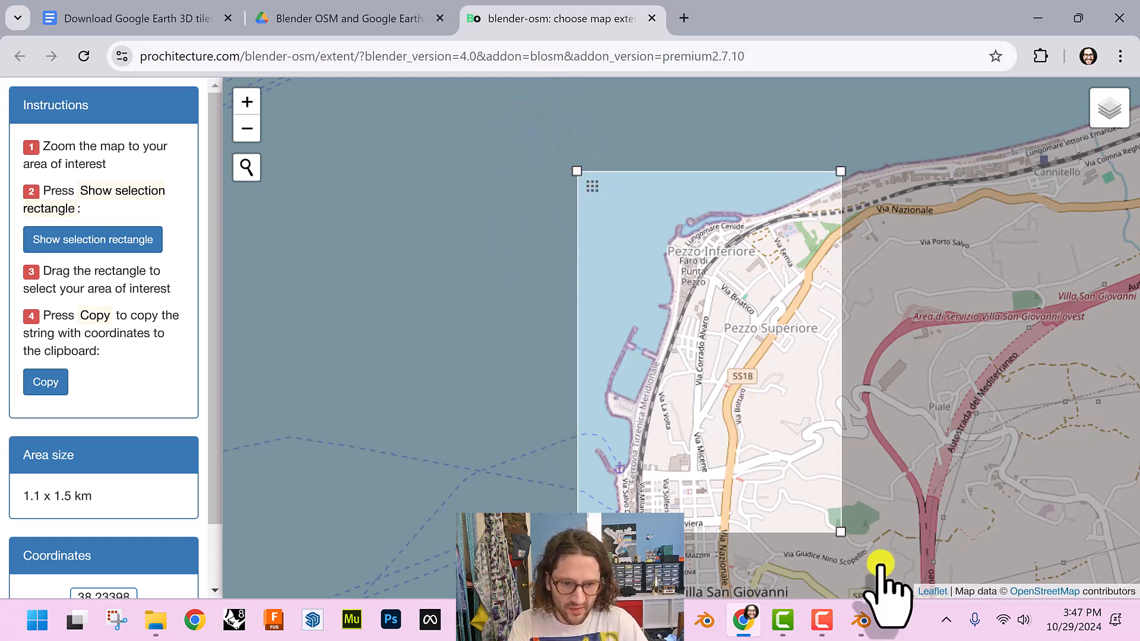
mouse_move(840, 529)
mouse_down()
mouse_move(842, 544)
mouse_move(827, 536)
mouse_up()
Copy the selected area's coordinates, switch back to Blender and paste them as Blosm's extent
click(42, 377)
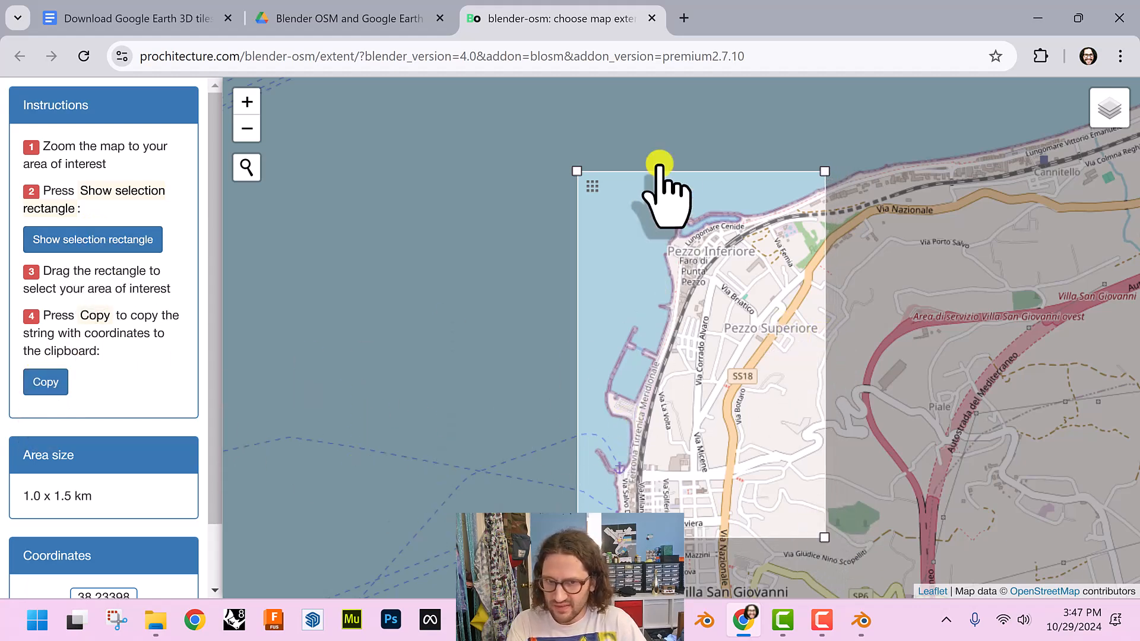
click(32, 377)
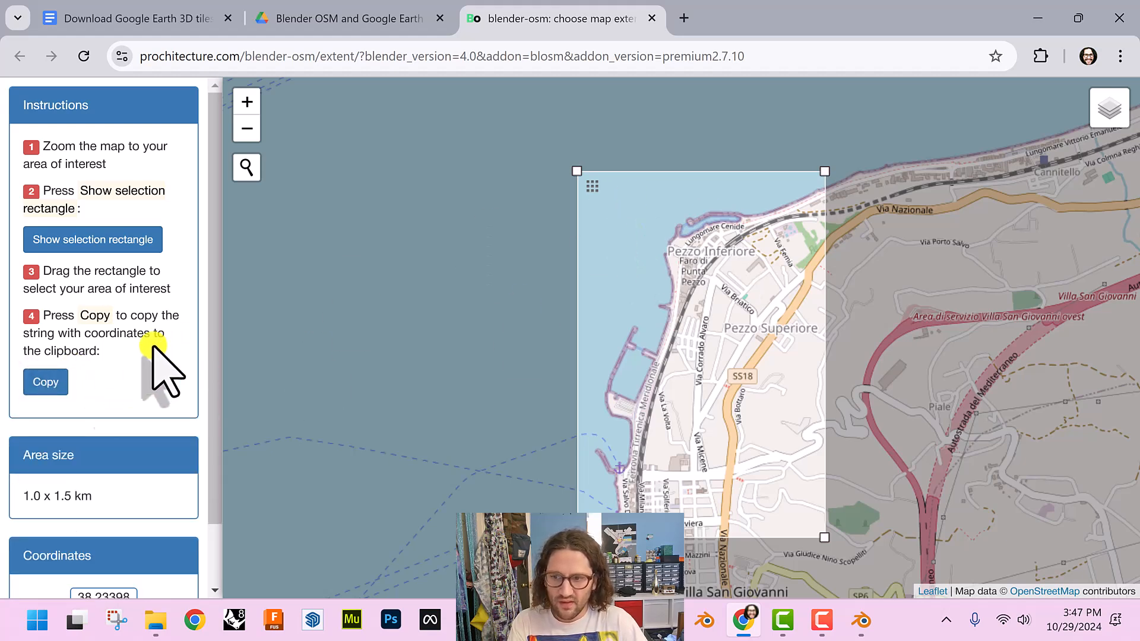
scroll(89, 407, down, 1)
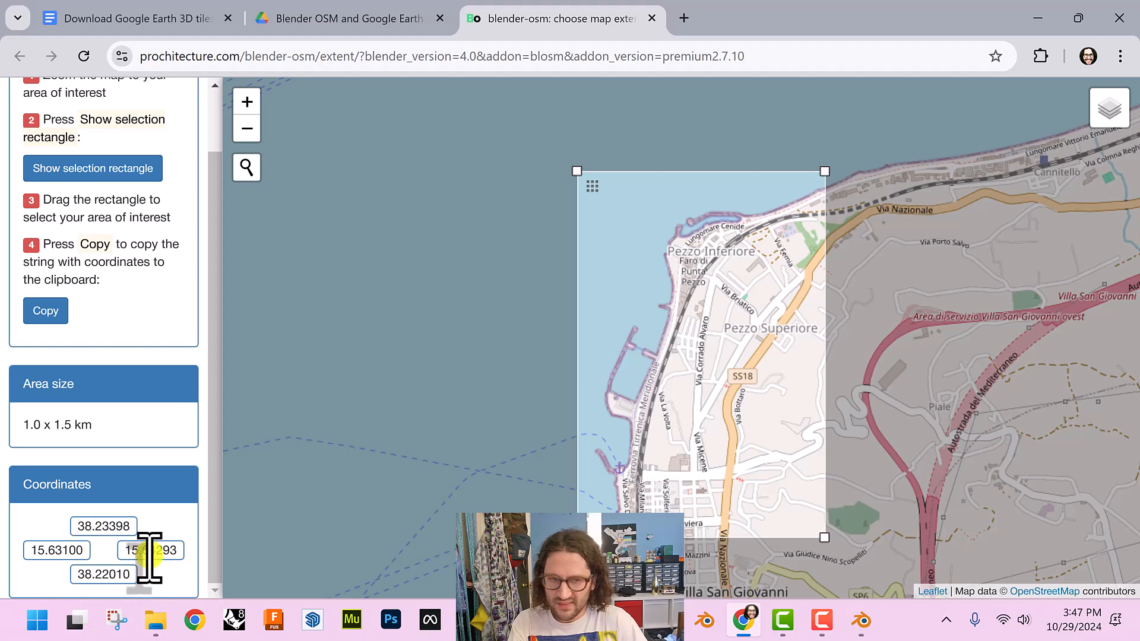
key(alt+Tab)
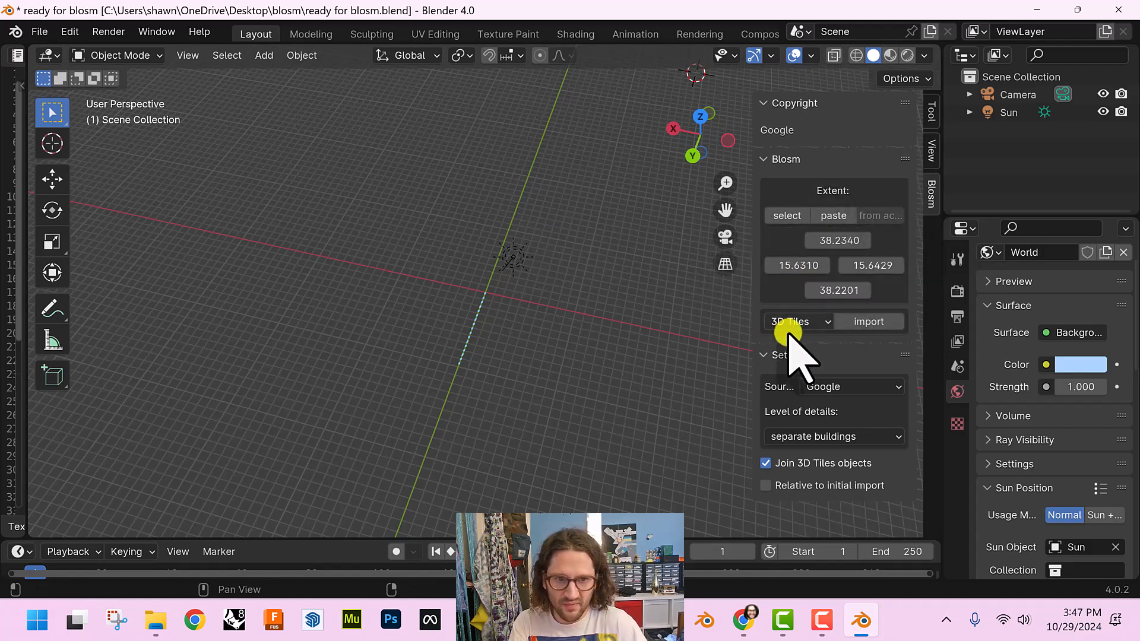
Set Blosm's data type to terrain and import it for the pasted extent
click(807, 322)
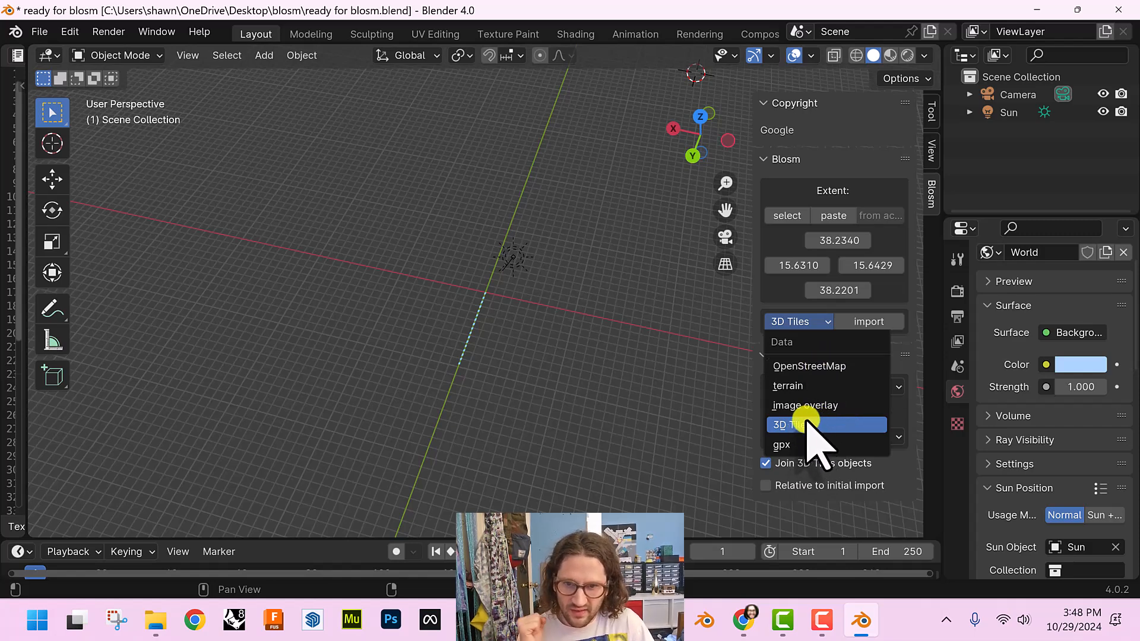
click(792, 386)
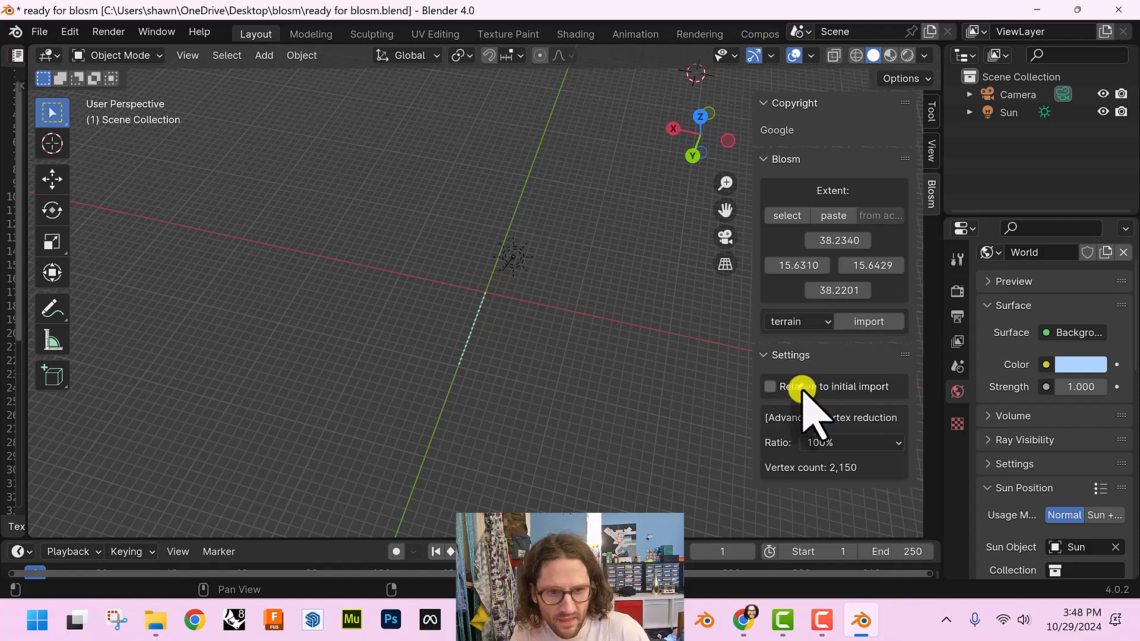
click(861, 323)
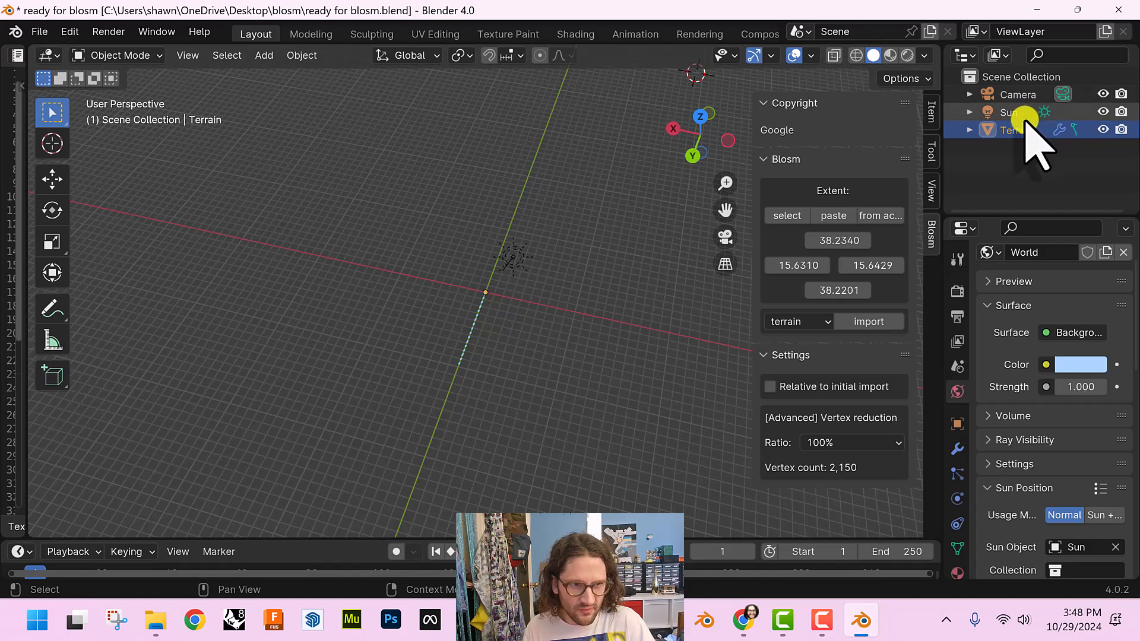
Turn off the viewport display of the Terrain object's Blosm modifier and inspect the terrain's relief
click(958, 451)
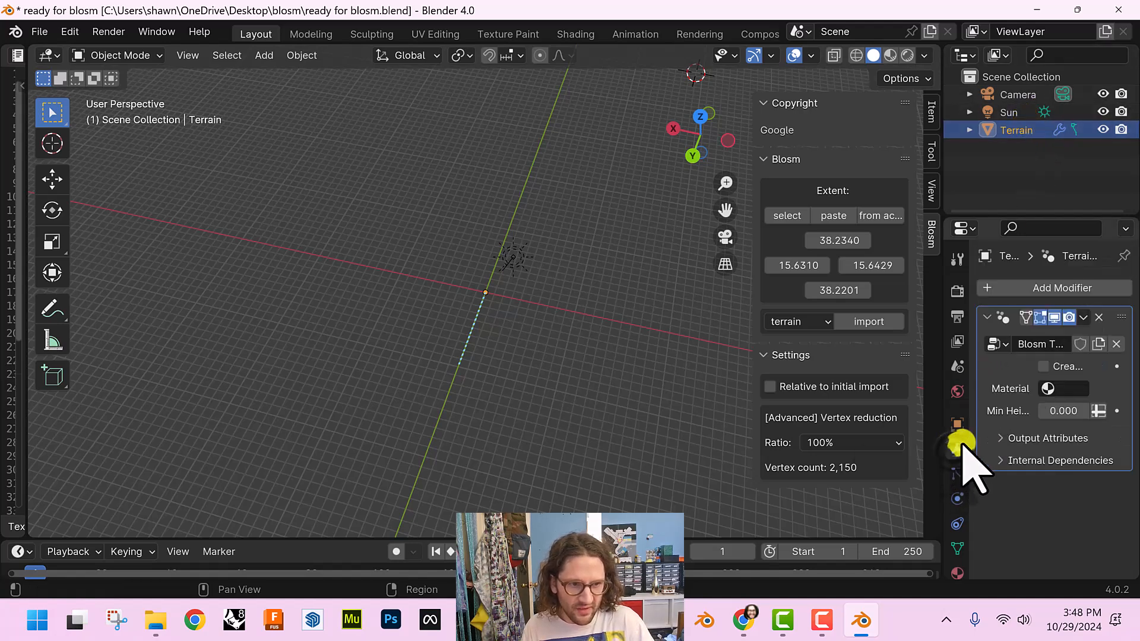
click(1056, 320)
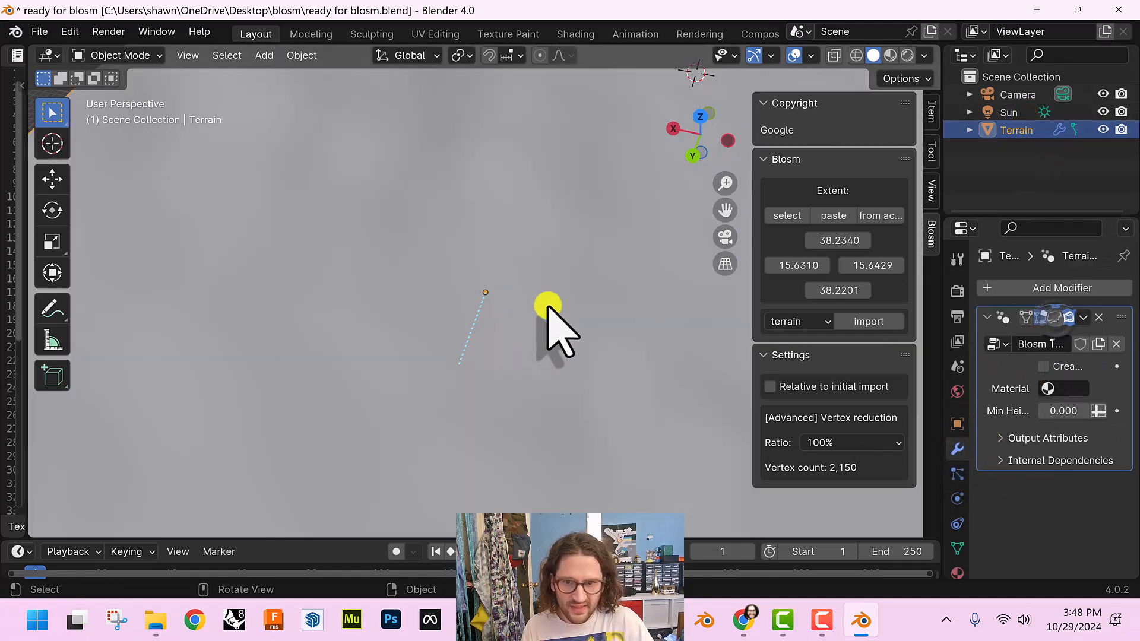
scroll(482, 314, down, 5)
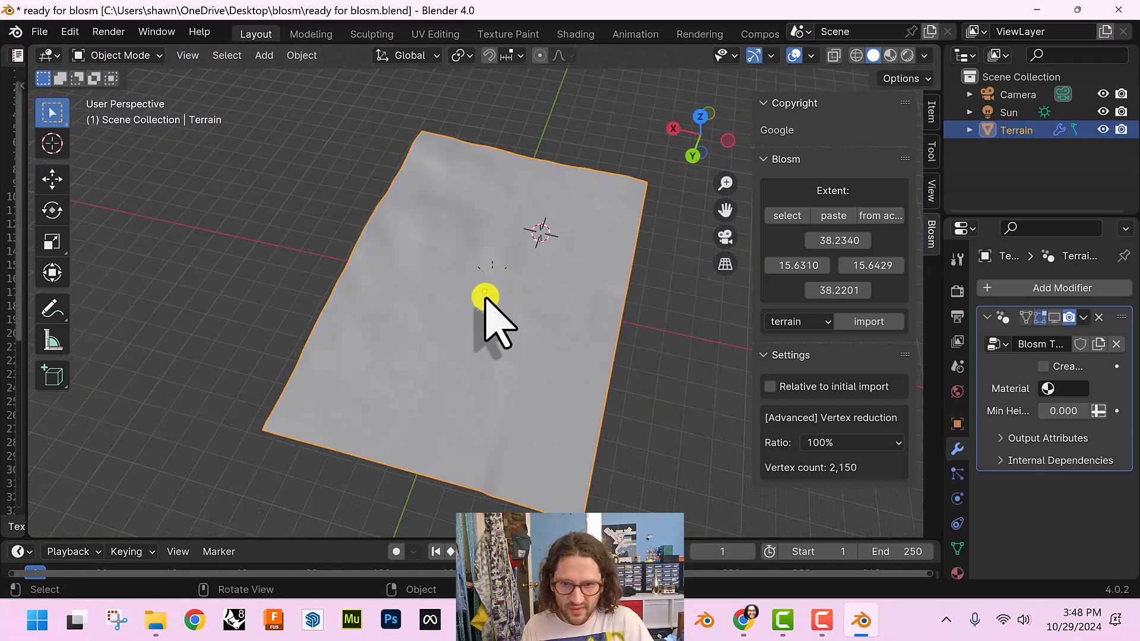
middle_drag(582, 371, 588, 300)
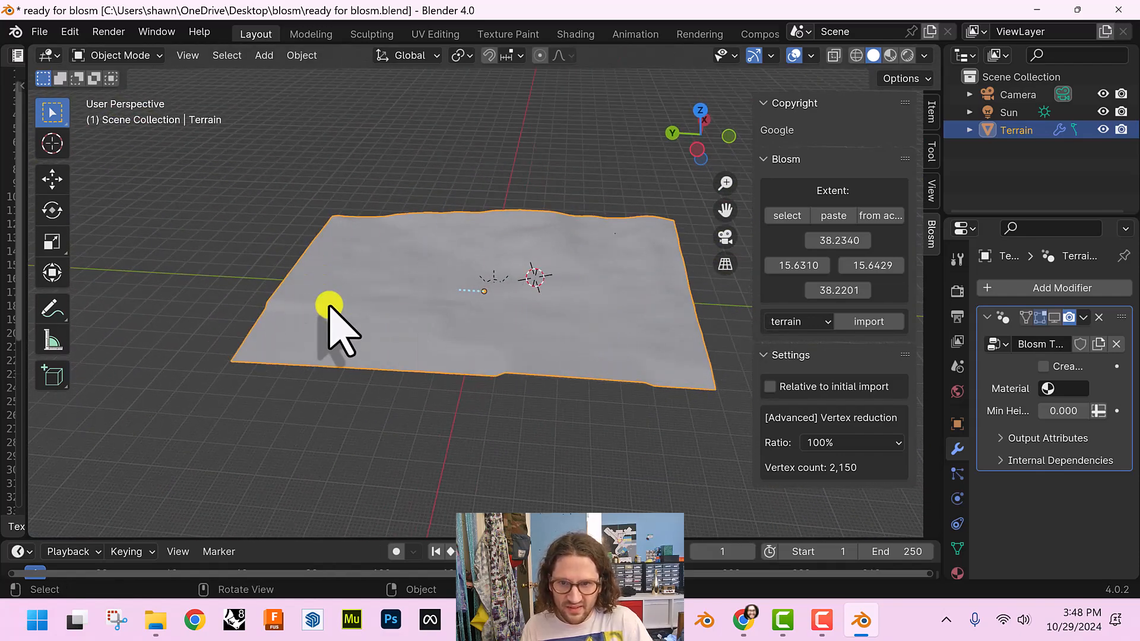
Import OpenStreetMap data from the server onto the Terrain object in 3D simple mode and compare it with the browser map
click(830, 321)
click(816, 367)
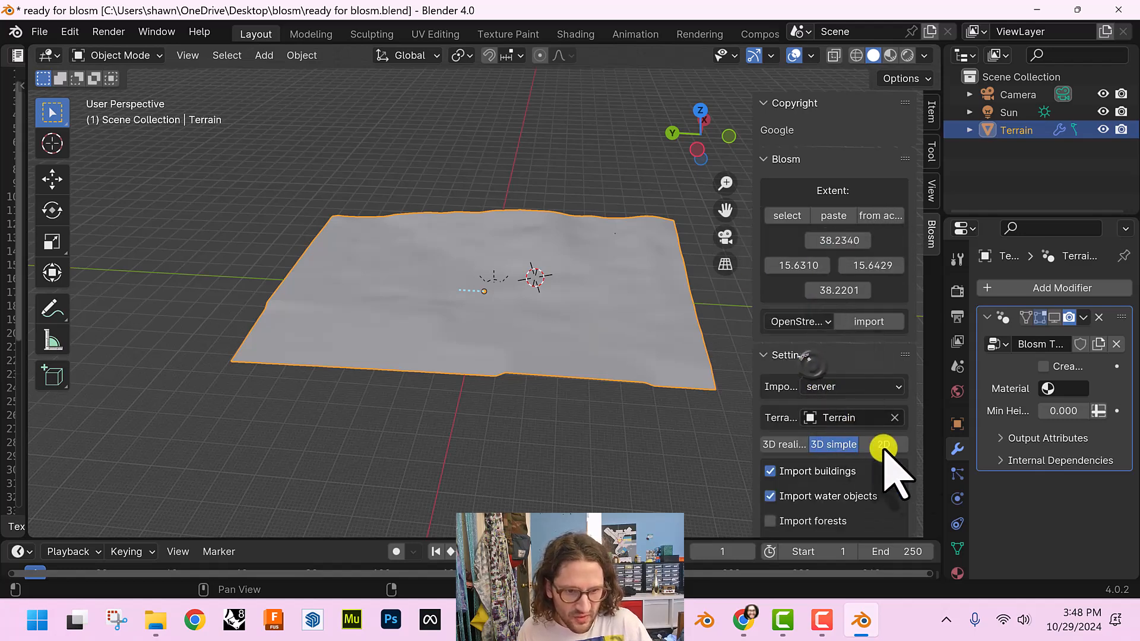
scroll(870, 379, down, 5)
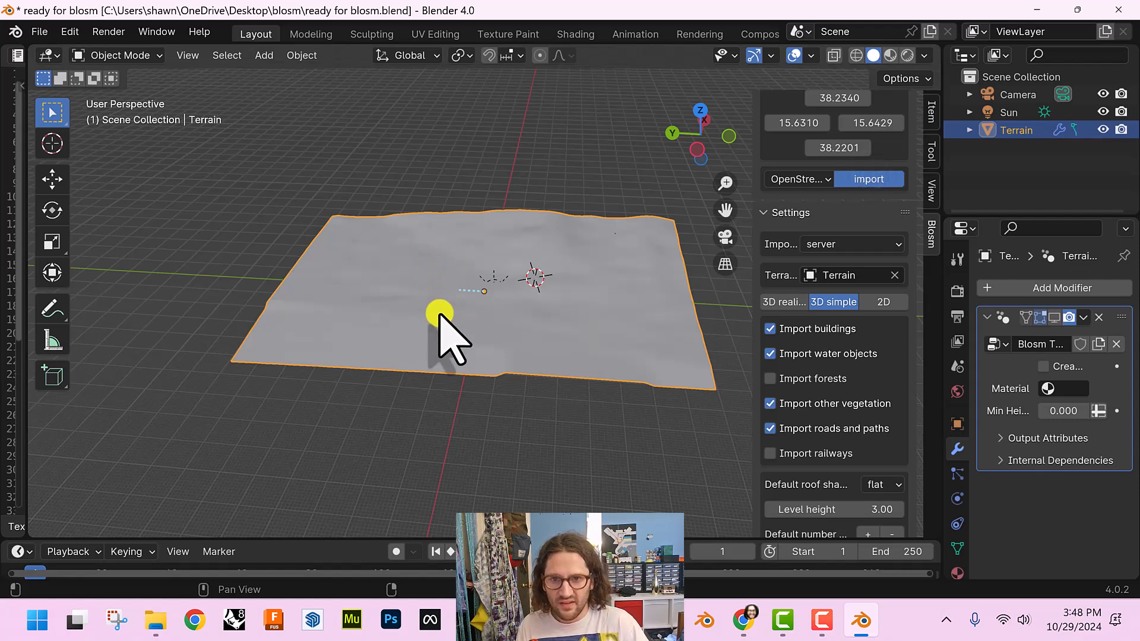
middle_drag(432, 290, 254, 376)
key(alt+Tab)
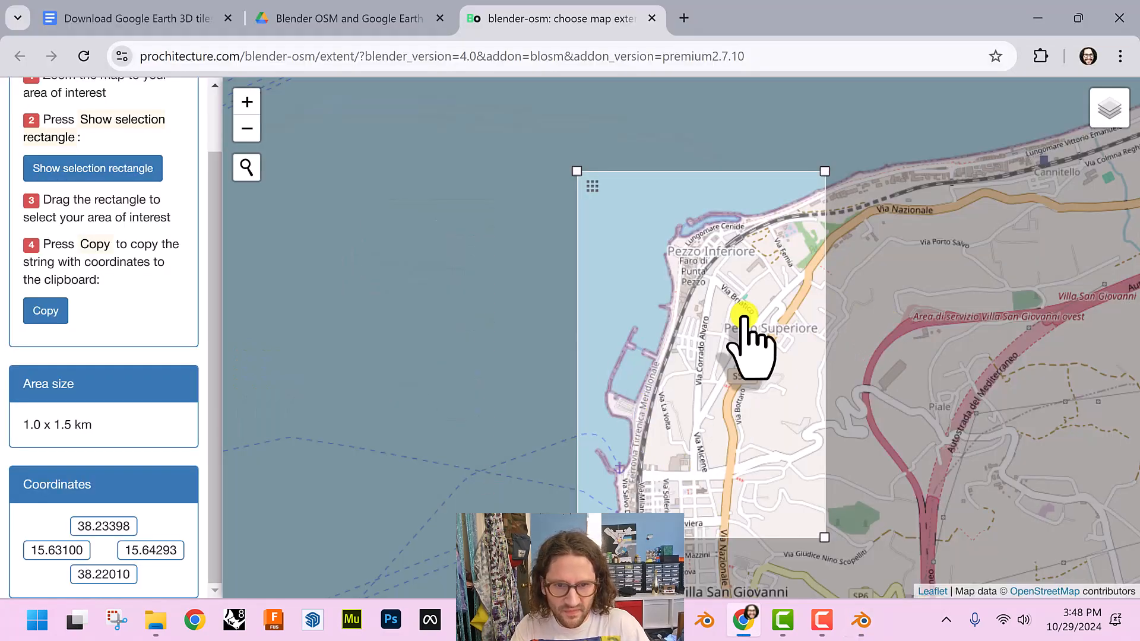
key(alt+Tab)
middle_drag(509, 255, 625, 270)
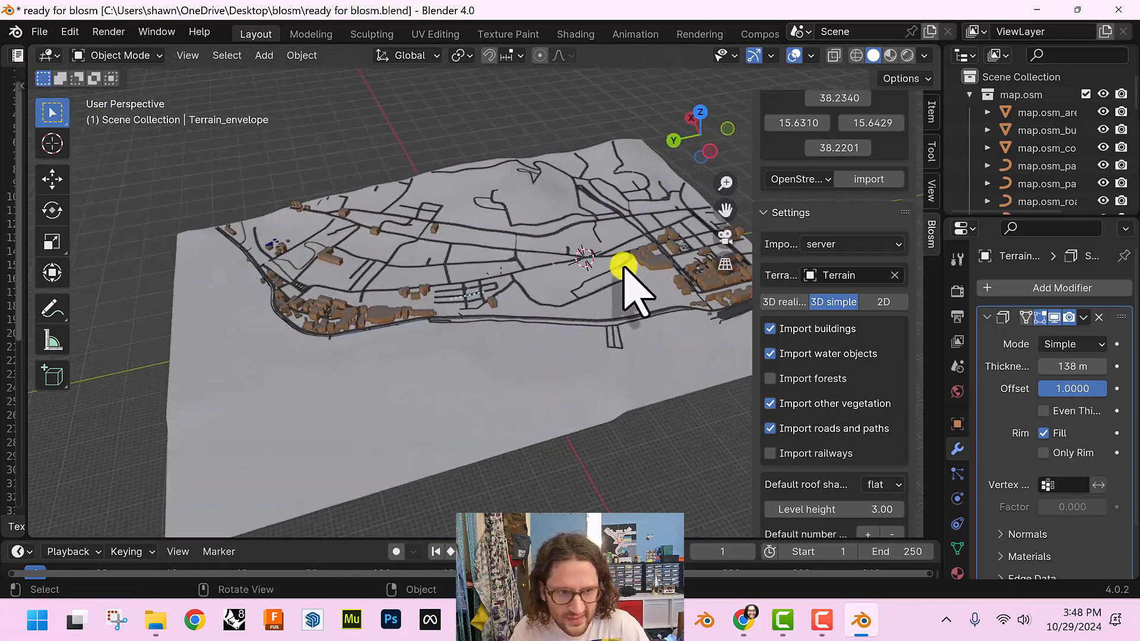
Hide the Terrain and Terrain_envelope objects and exclude the map.osm and way_profiles collections from the view layer
click(971, 95)
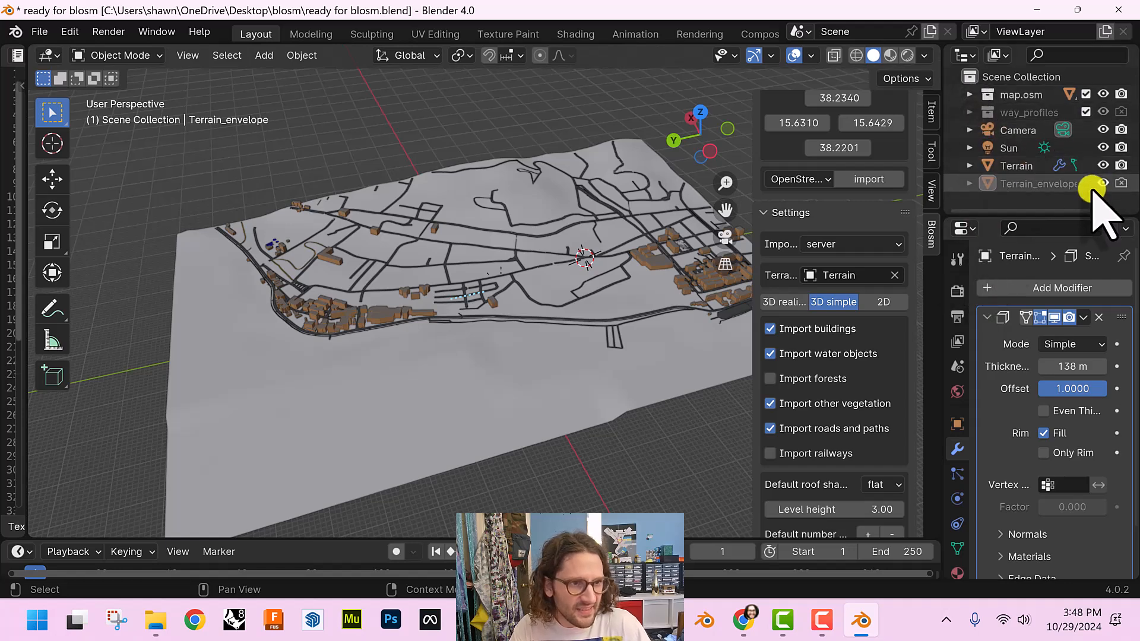
click(1103, 165)
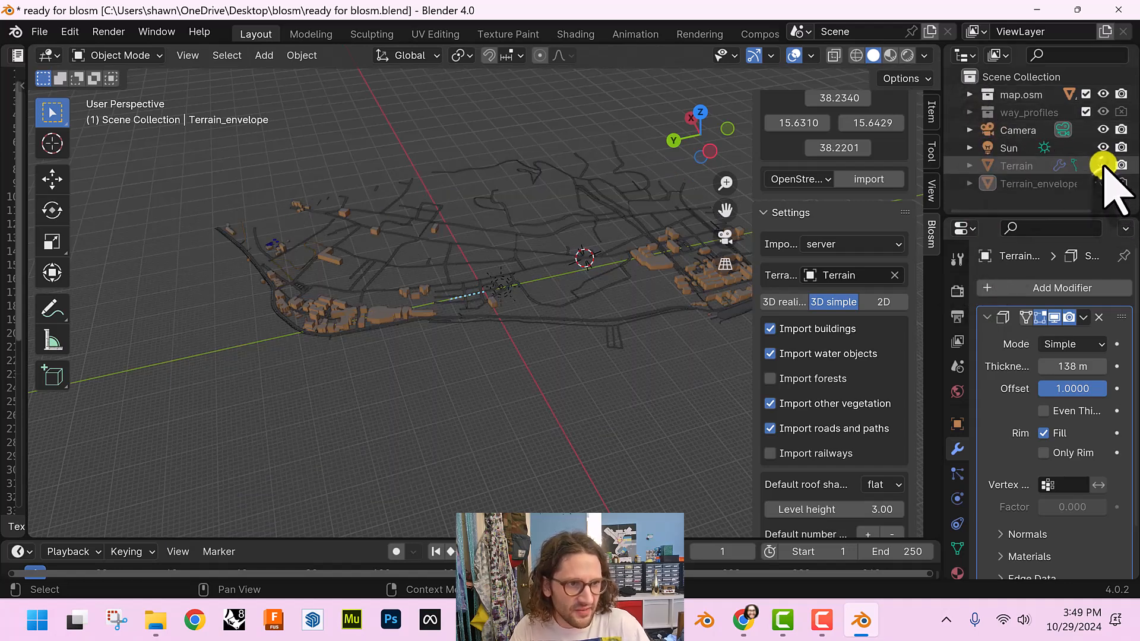
click(1085, 94)
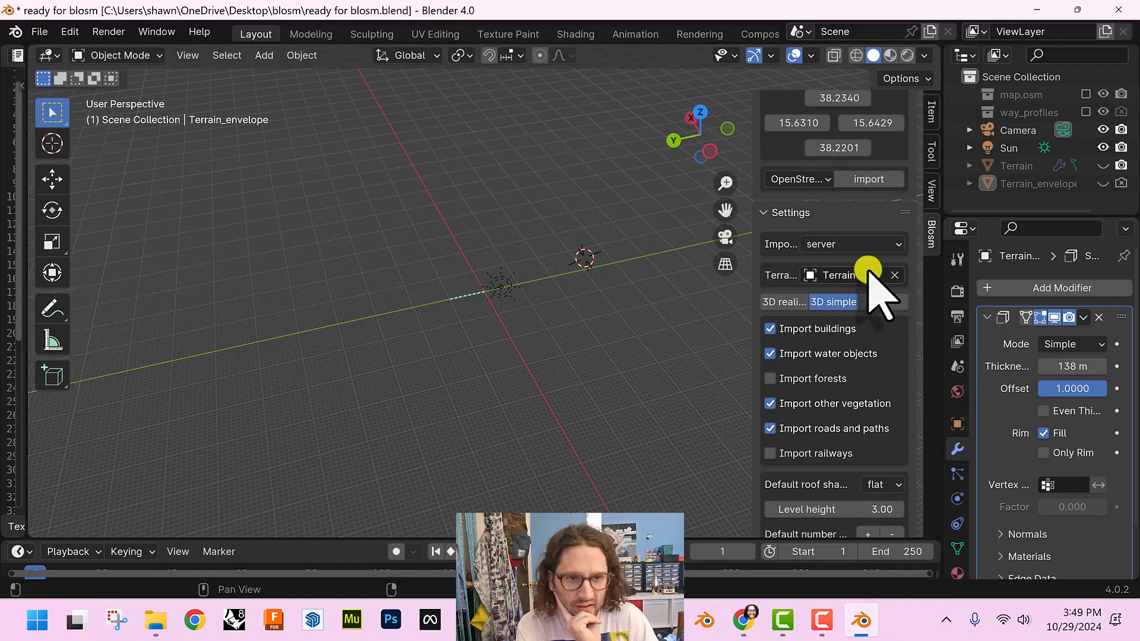
Set Blosm's data type to 3D Tiles from Google with separate buildings as level of detail and import them
click(779, 178)
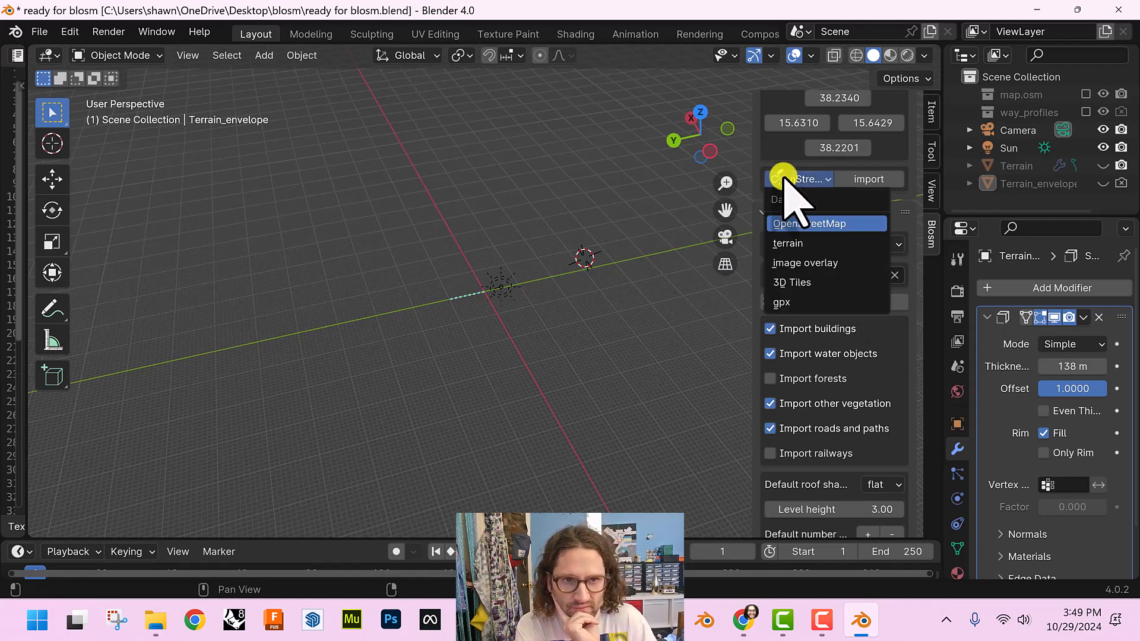
click(798, 282)
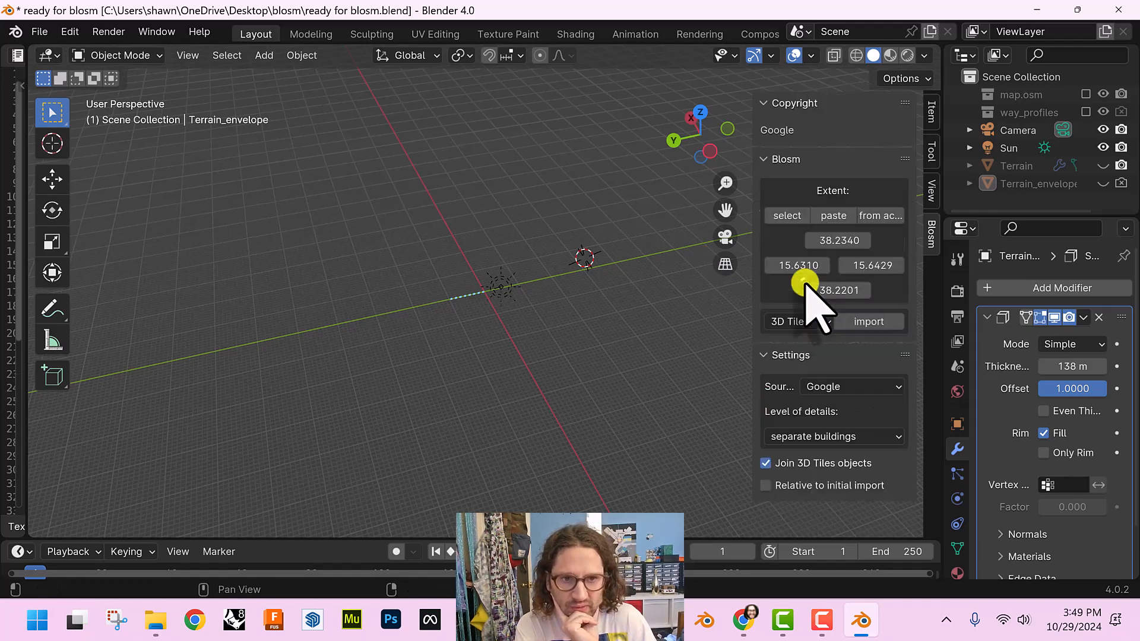
click(859, 438)
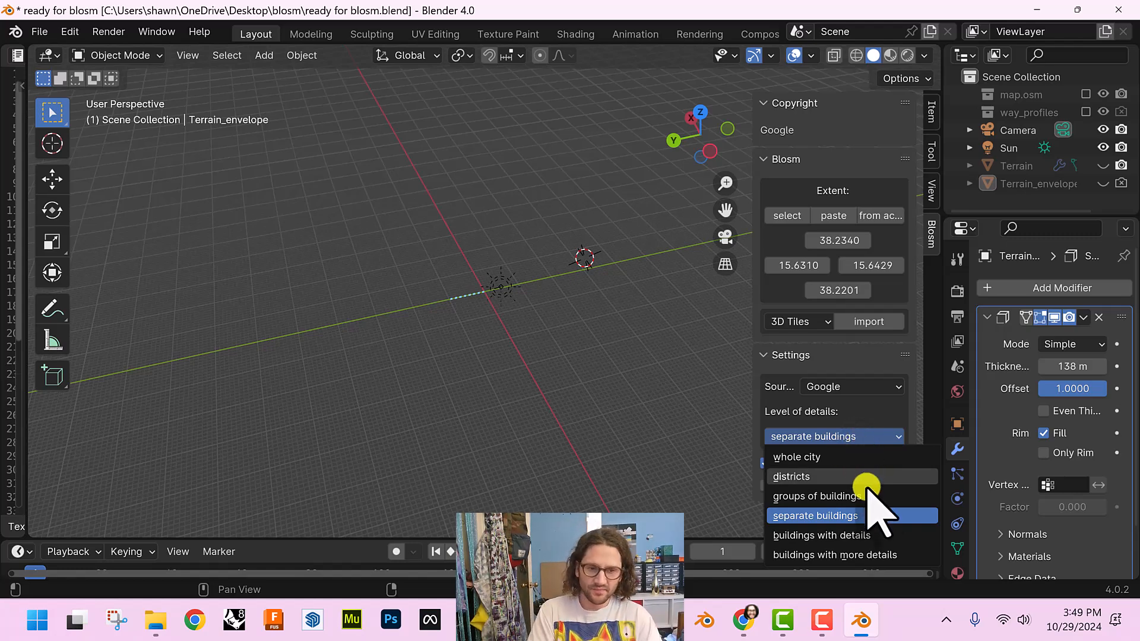
click(831, 498)
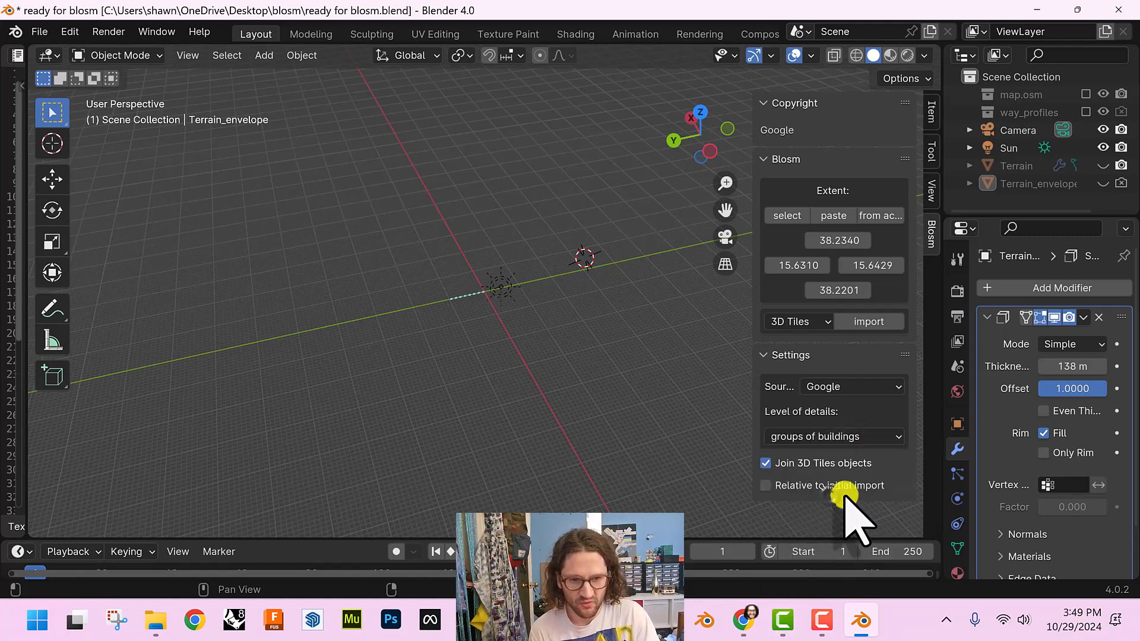
click(840, 436)
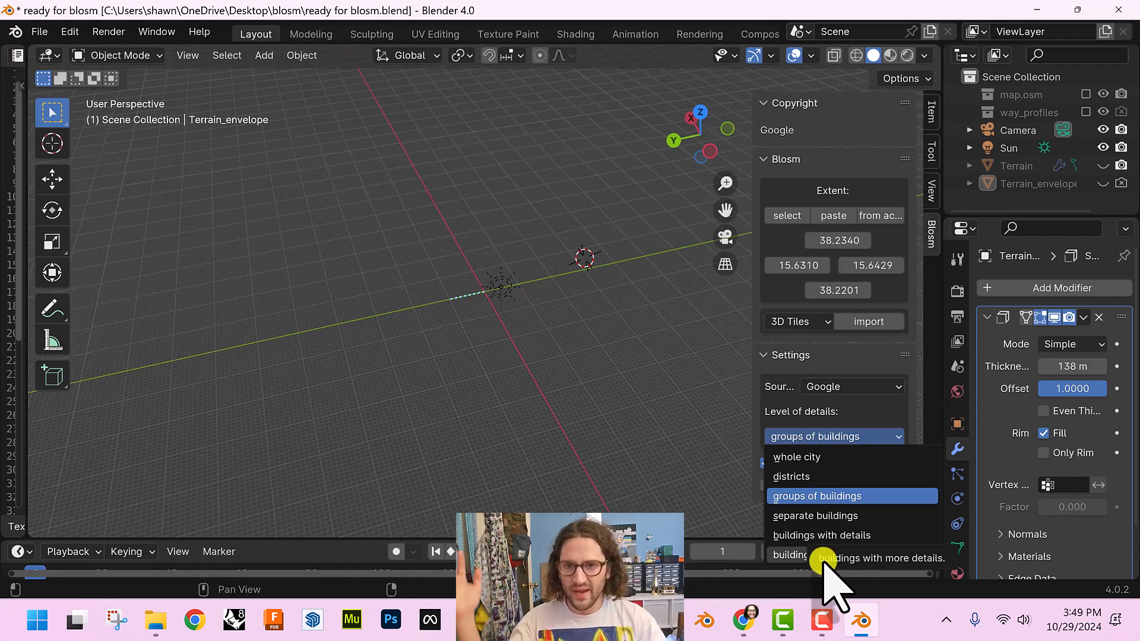
click(858, 436)
click(853, 518)
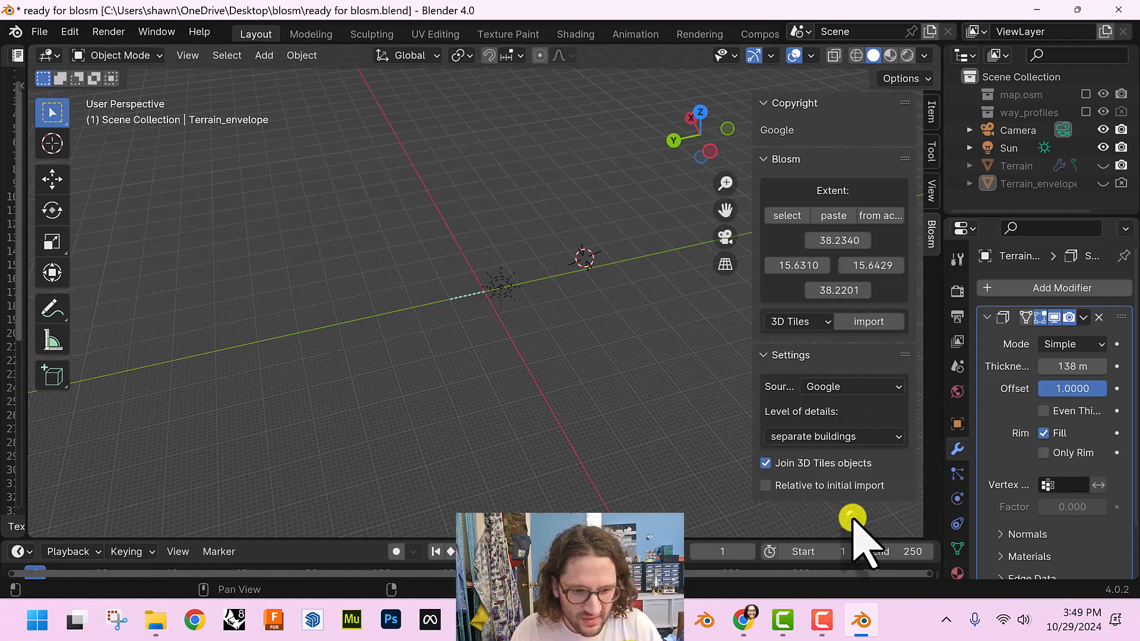
click(861, 323)
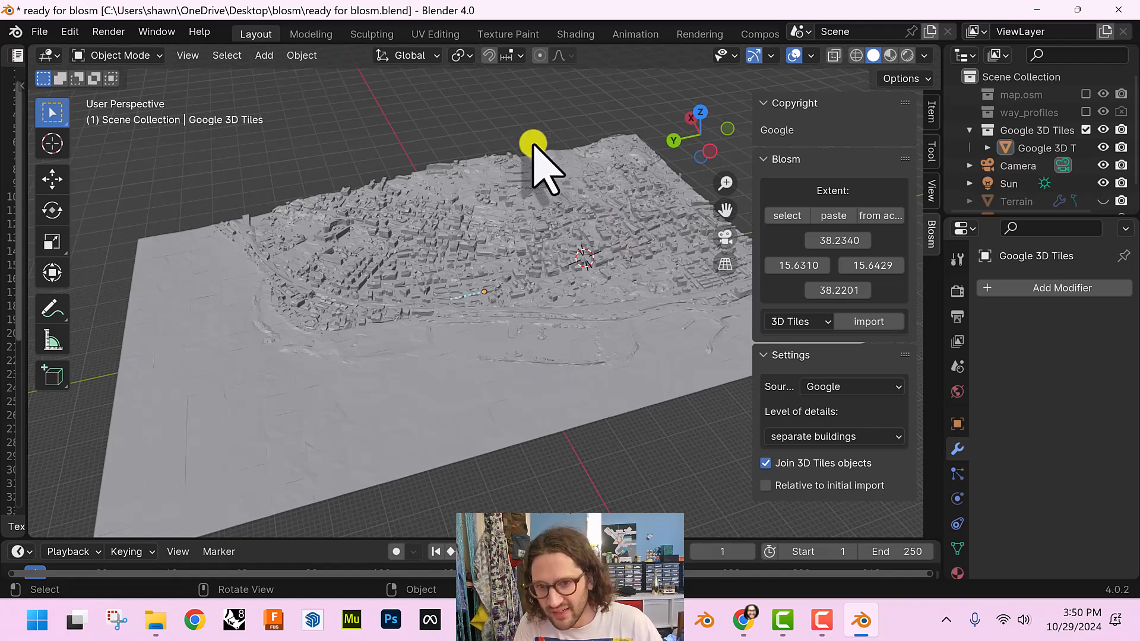
Examine the imported Google 3D tiles in material preview and wireframe shading, both close up and as a whole
click(890, 55)
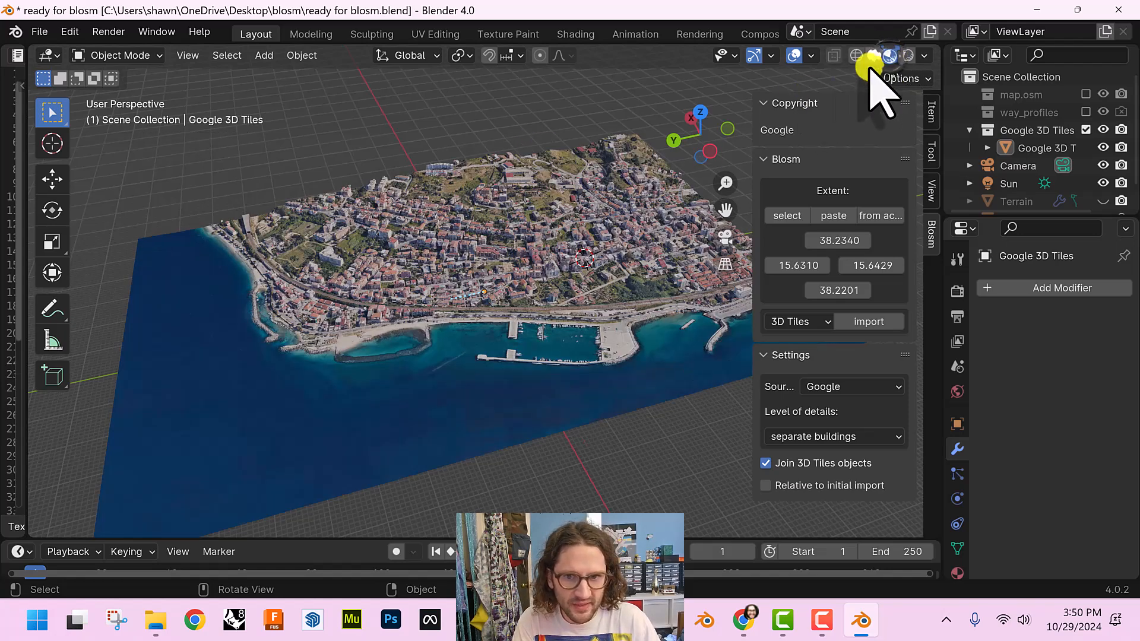
scroll(380, 267, up, 2)
scroll(370, 246, up, 2)
middle_drag(399, 312, 838, 343)
scroll(475, 285, up, 2)
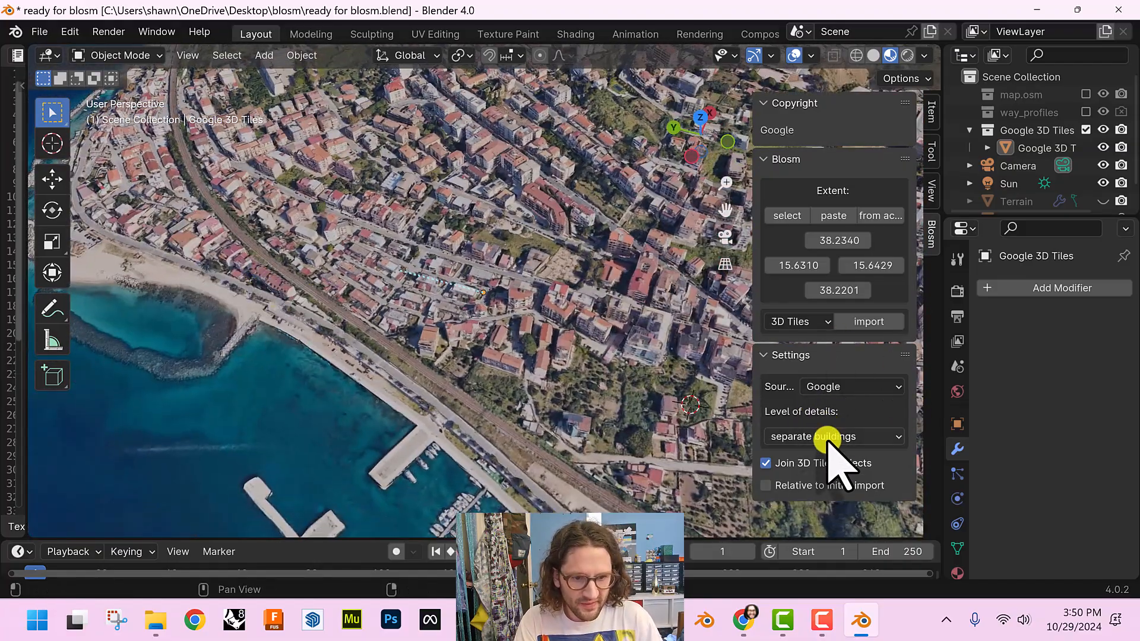
middle_drag(365, 271, 612, 291)
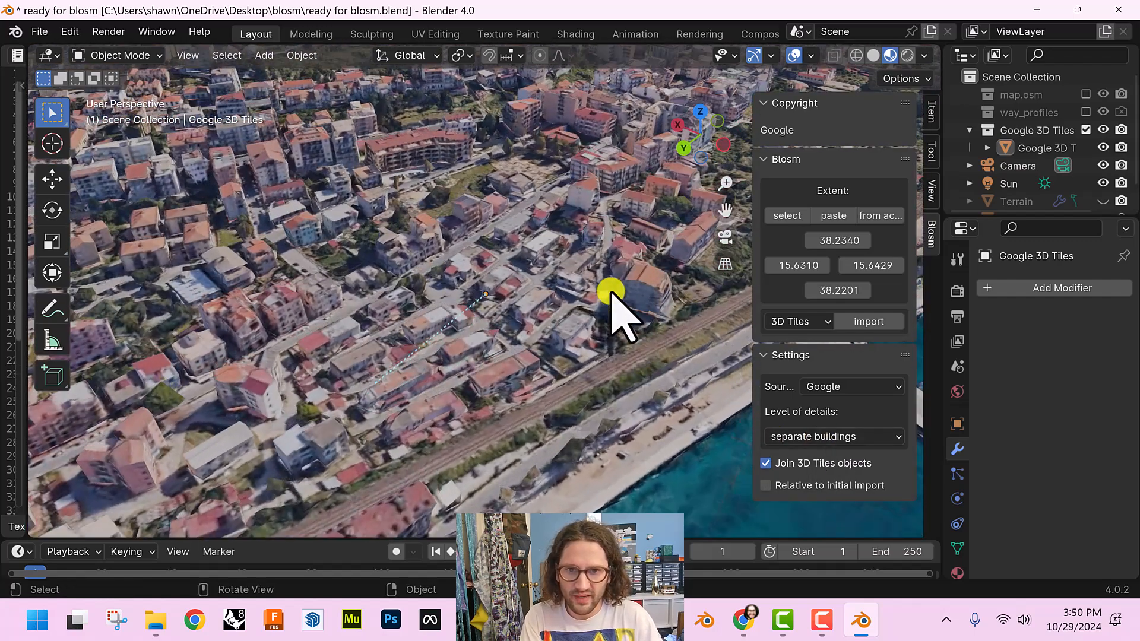
click(857, 55)
mouse_move(428, 356)
middle_down()
mouse_move(394, 394)
mouse_move(438, 344)
mouse_move(588, 279)
mouse_move(514, 352)
mouse_move(390, 382)
mouse_move(593, 346)
middle_up()
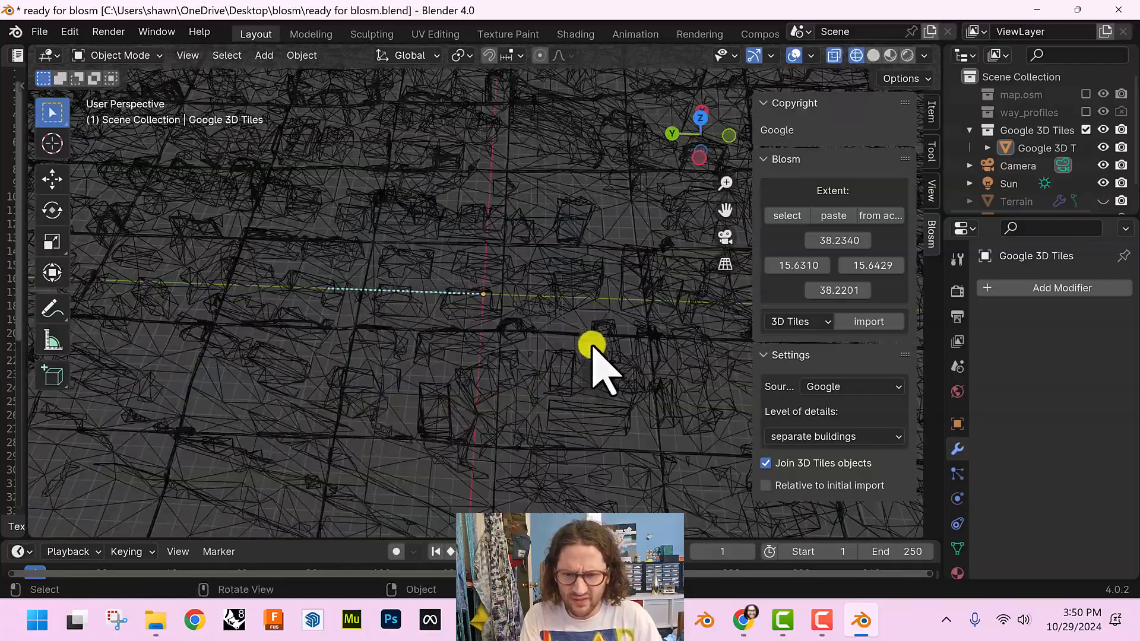
click(891, 55)
mouse_move(275, 445)
middle_down()
mouse_move(437, 395)
mouse_move(571, 295)
mouse_move(540, 317)
mouse_move(427, 308)
mouse_move(524, 250)
middle_up()
scroll(526, 253, down, 2)
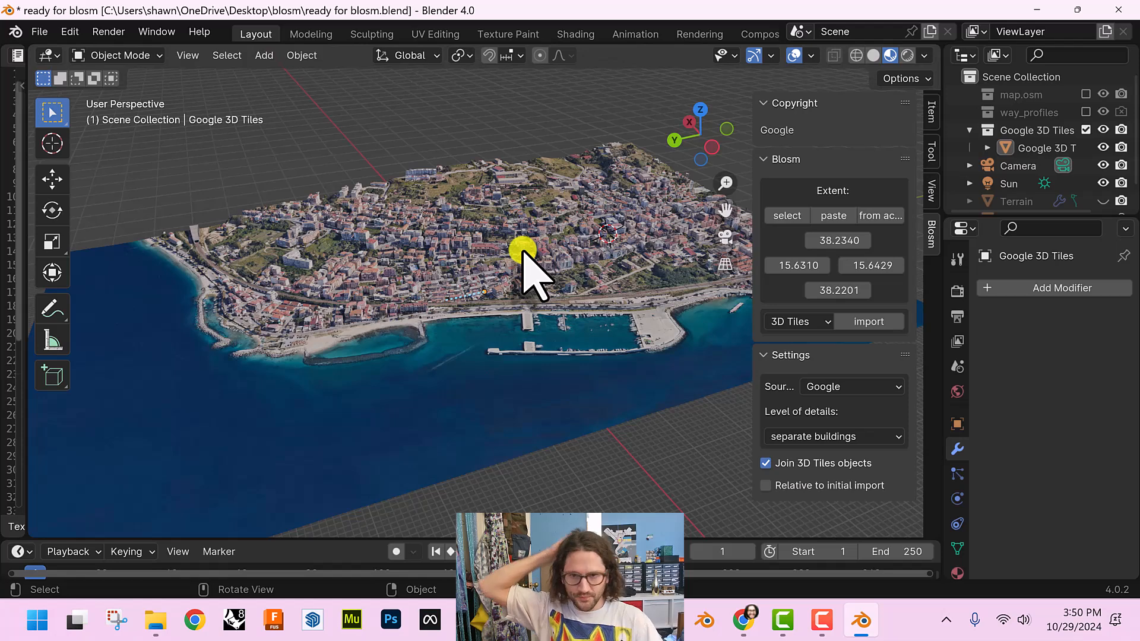
Replace the materials of the Google 3D Tiles object with export-ready ones
click(503, 204)
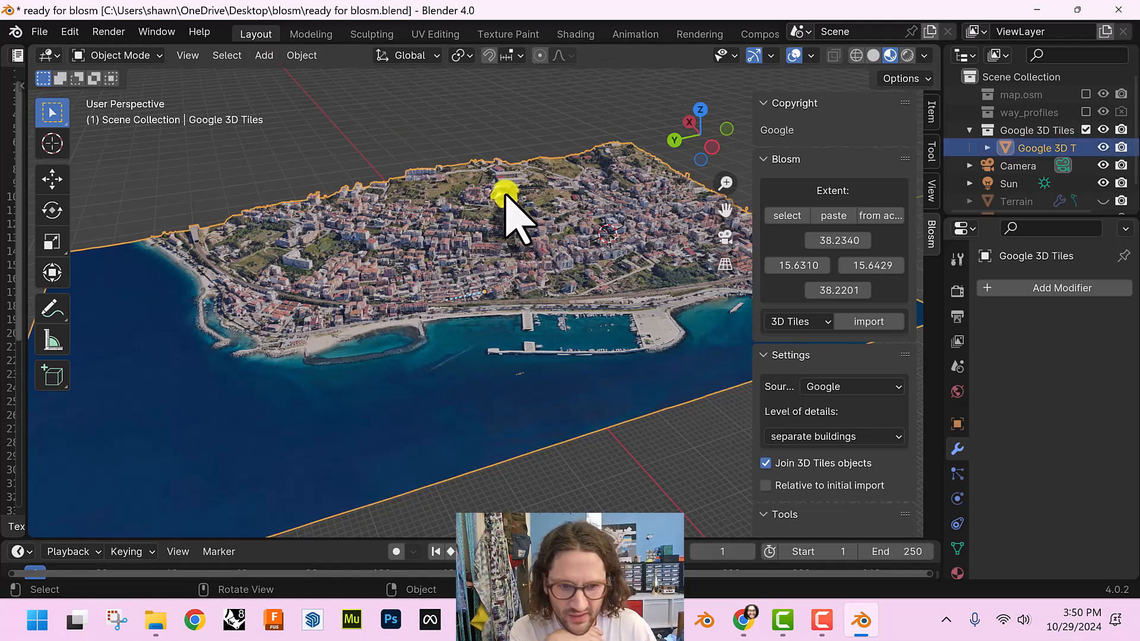
scroll(878, 402, down, 3)
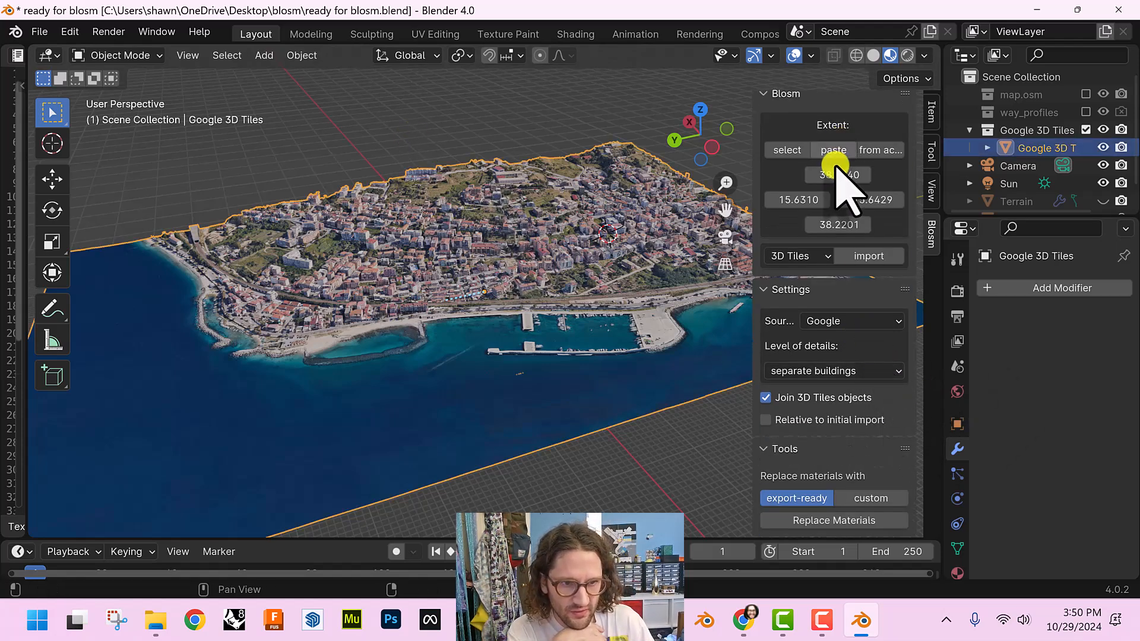
click(824, 518)
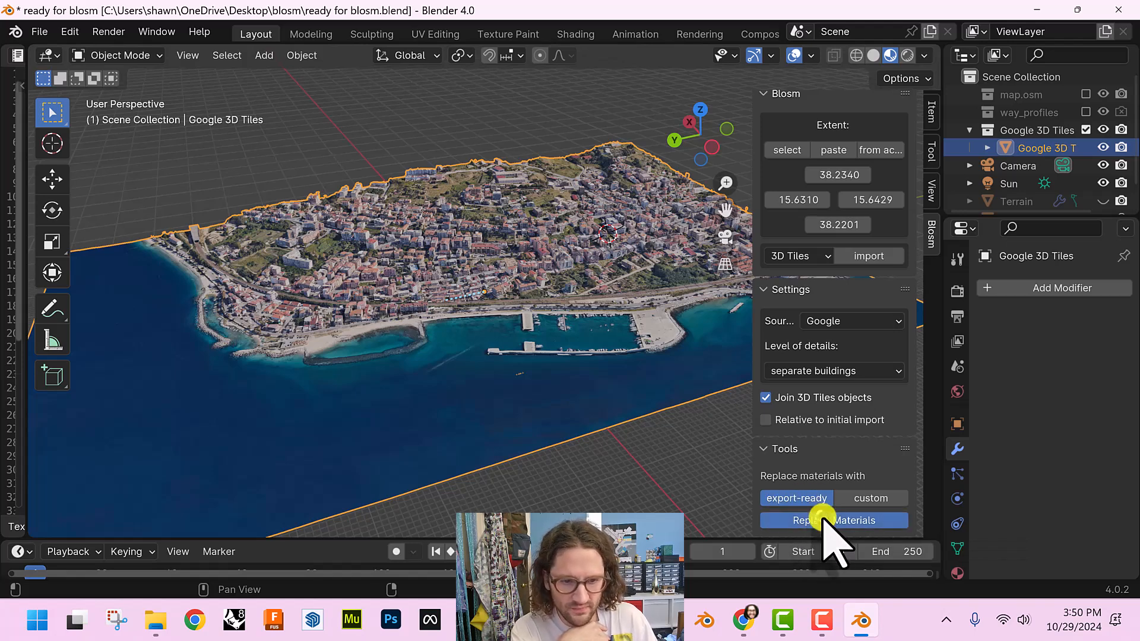
Compare the tiles in wireframe, material preview and rendered shading, and leave the viewport in rendered shading
mouse_move(187, 380)
middle_down()
mouse_move(348, 343)
mouse_move(526, 399)
mouse_move(554, 356)
mouse_move(540, 386)
mouse_move(570, 356)
middle_up()
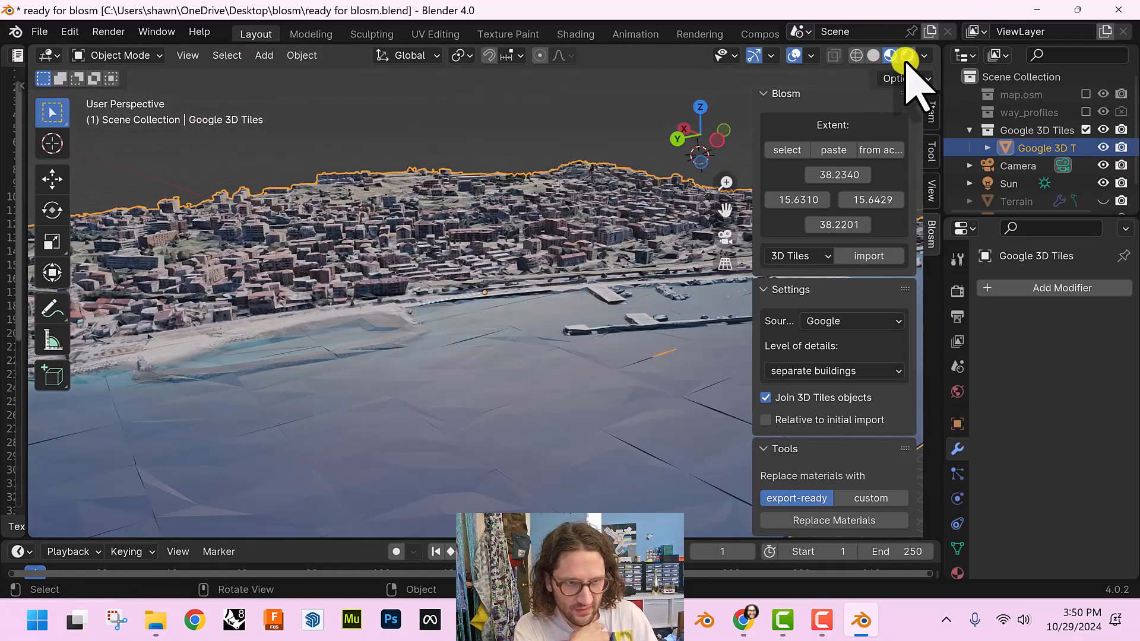
click(907, 55)
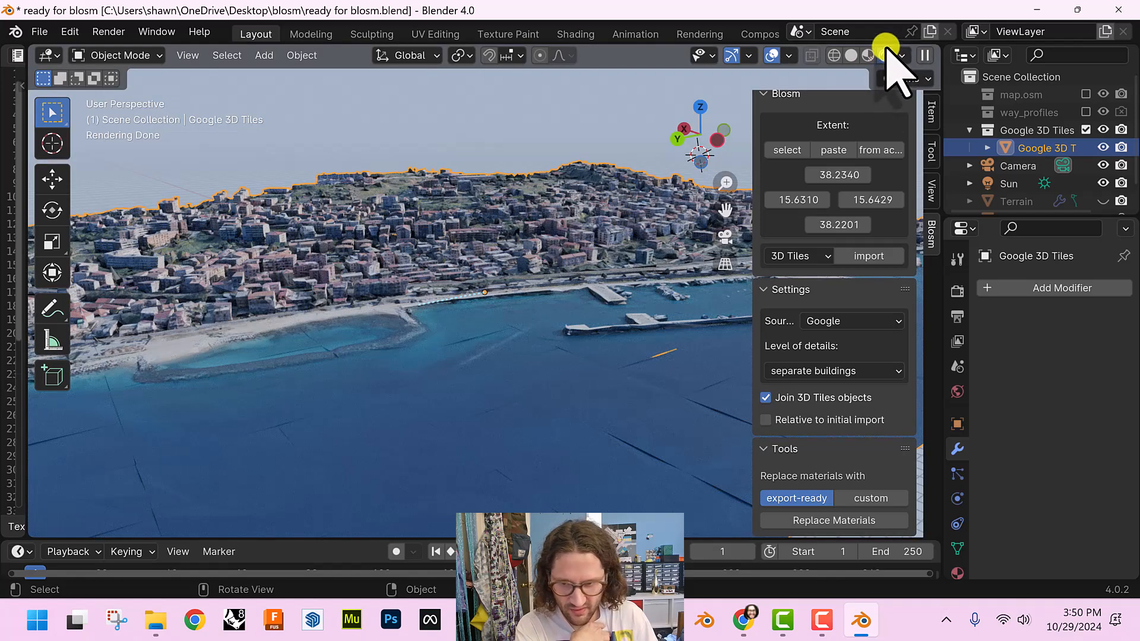
click(835, 55)
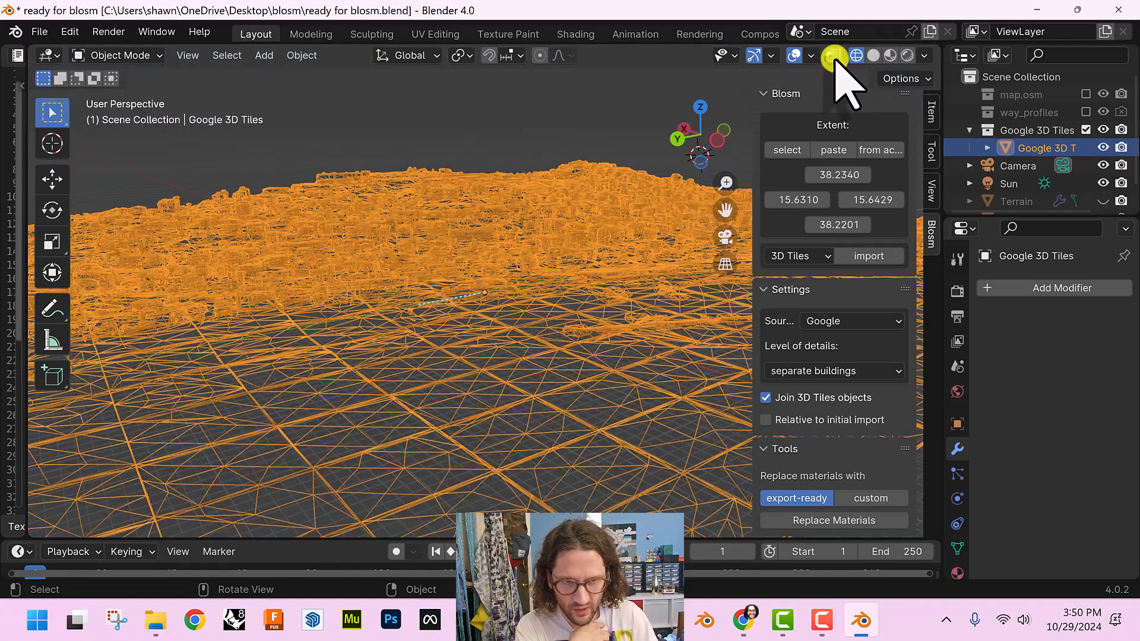
click(874, 56)
click(889, 56)
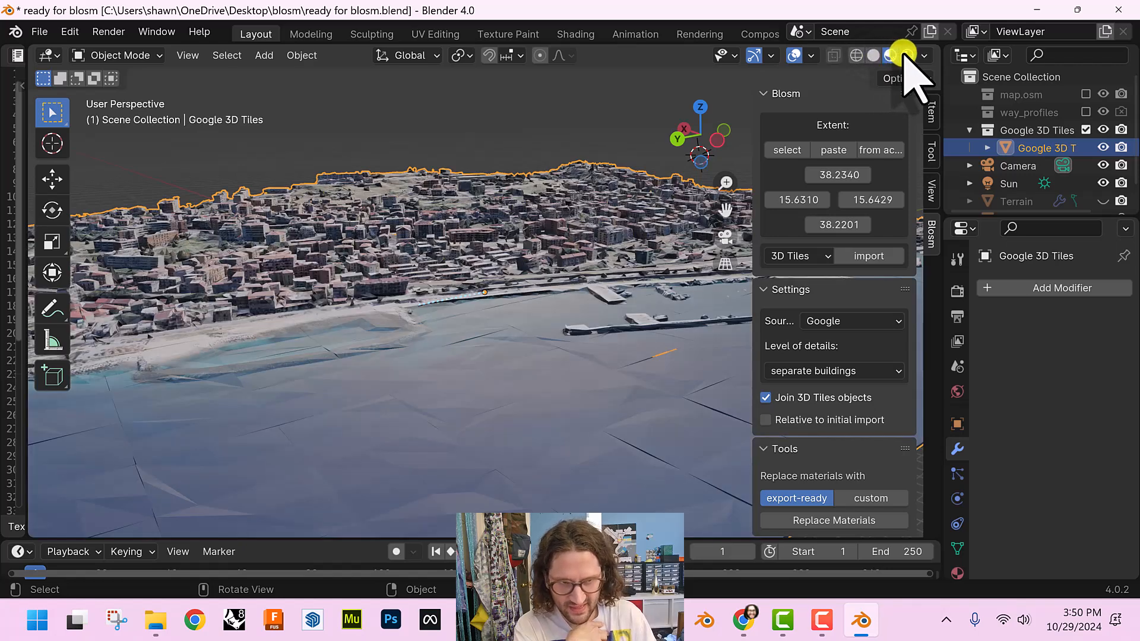
click(905, 54)
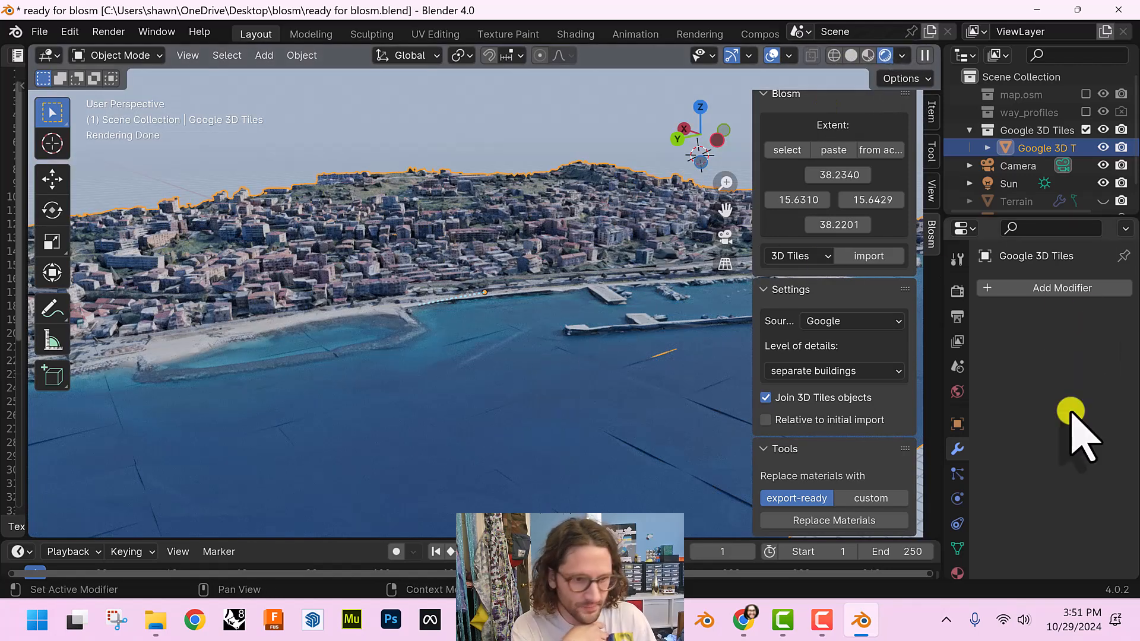
Look up the map area's coordinates in the browser and set the world's Sun Position to latitude 38.2 and longitude 15.6
click(958, 392)
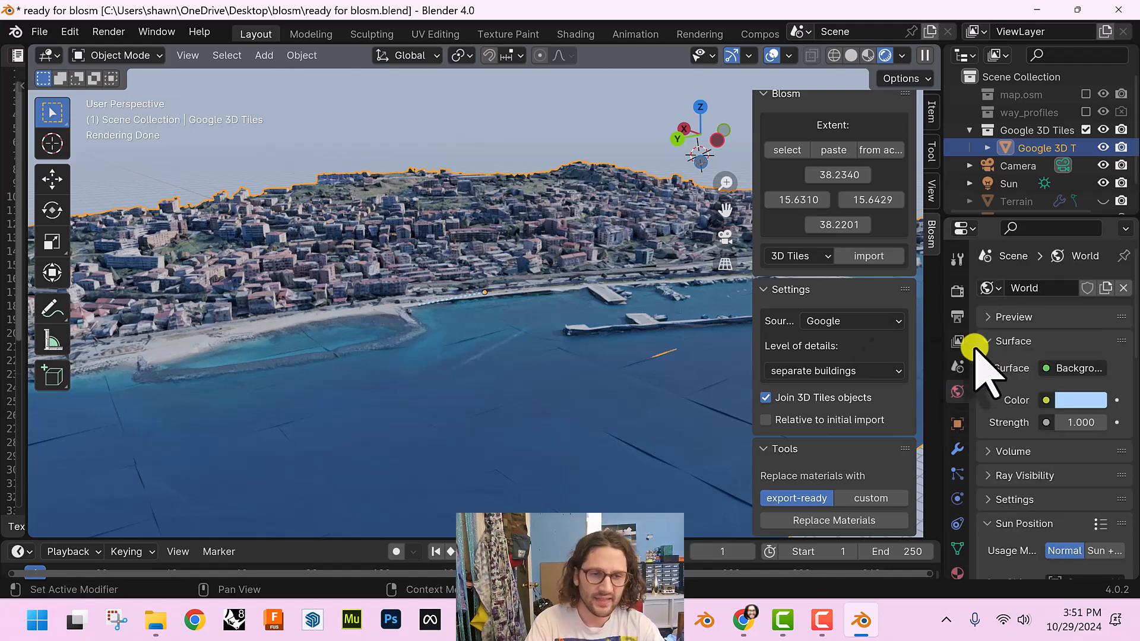
scroll(994, 383, down, 10)
scroll(1000, 434, down, 3)
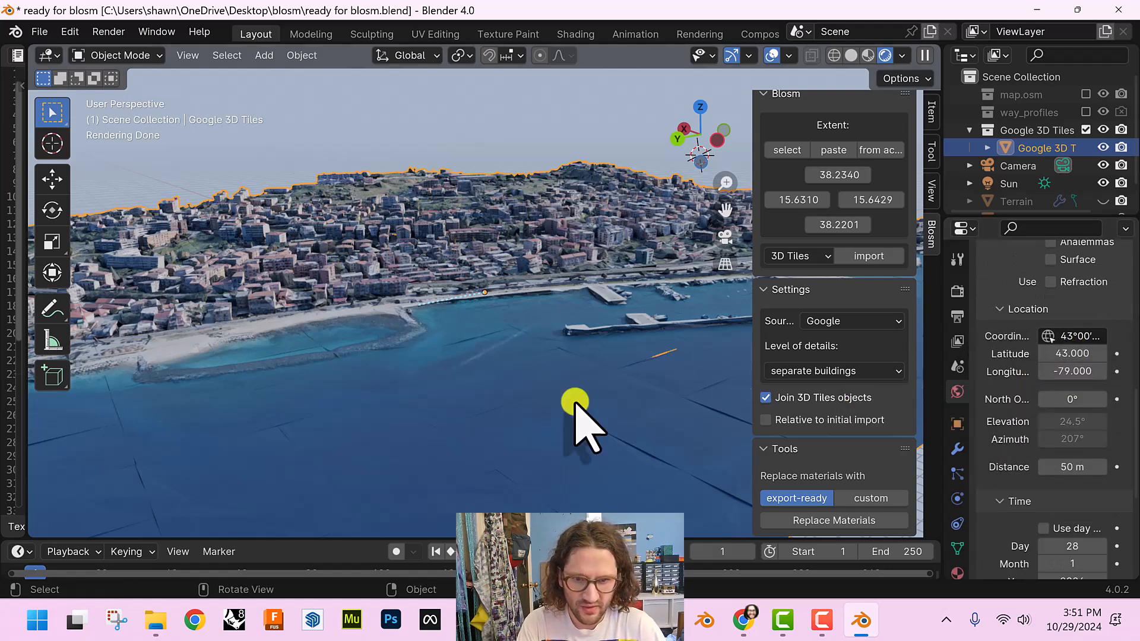
key(alt+Tab)
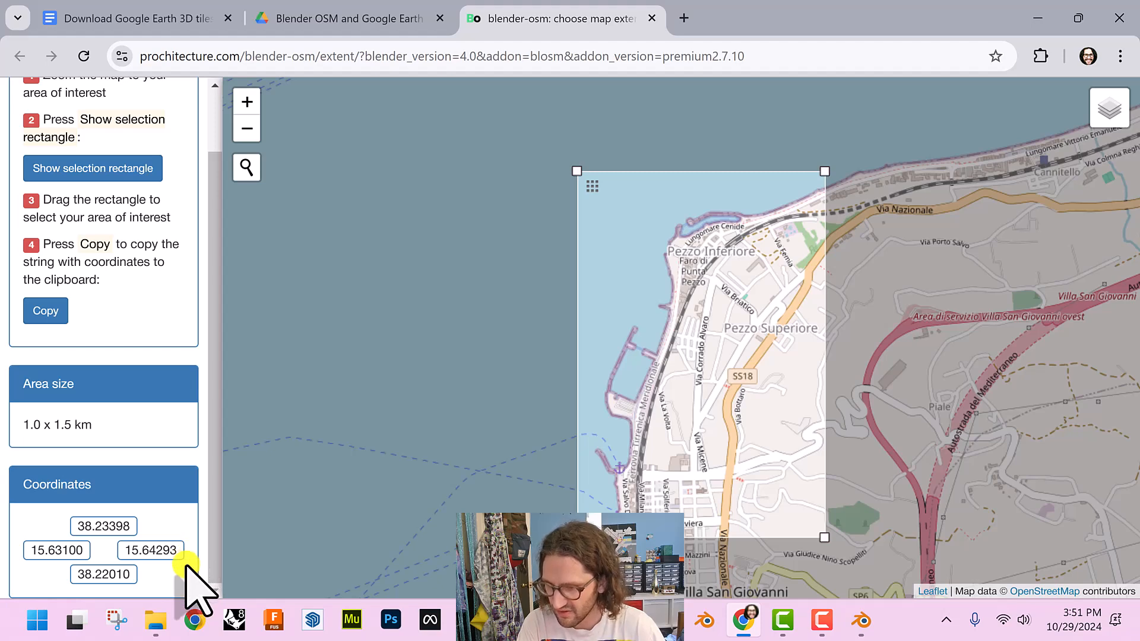
key(alt+Tab)
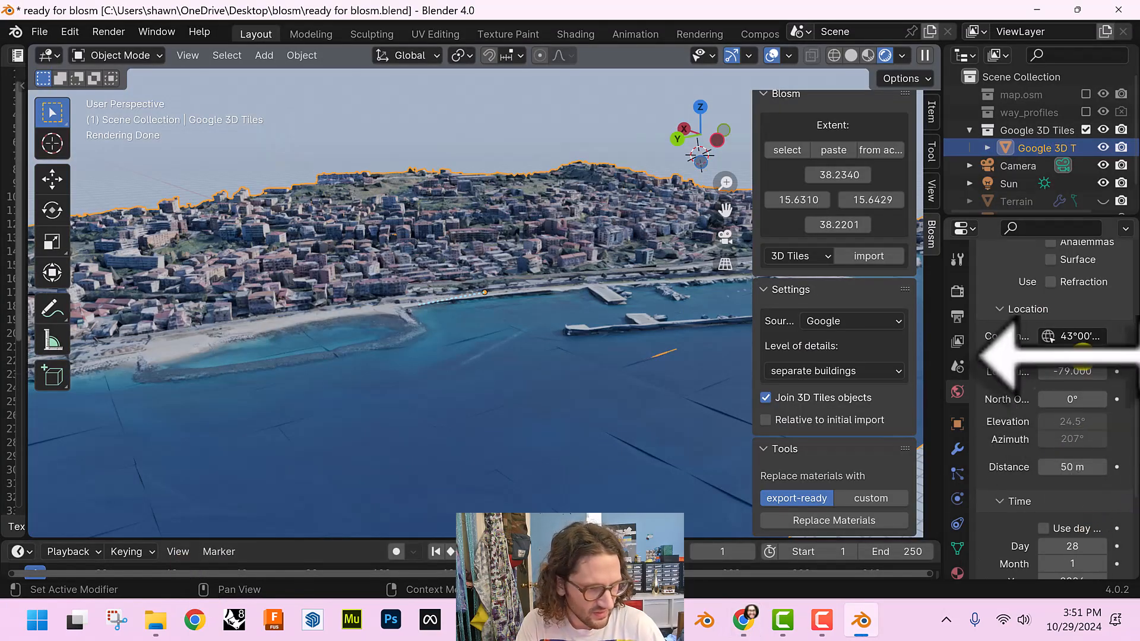
click(1076, 353)
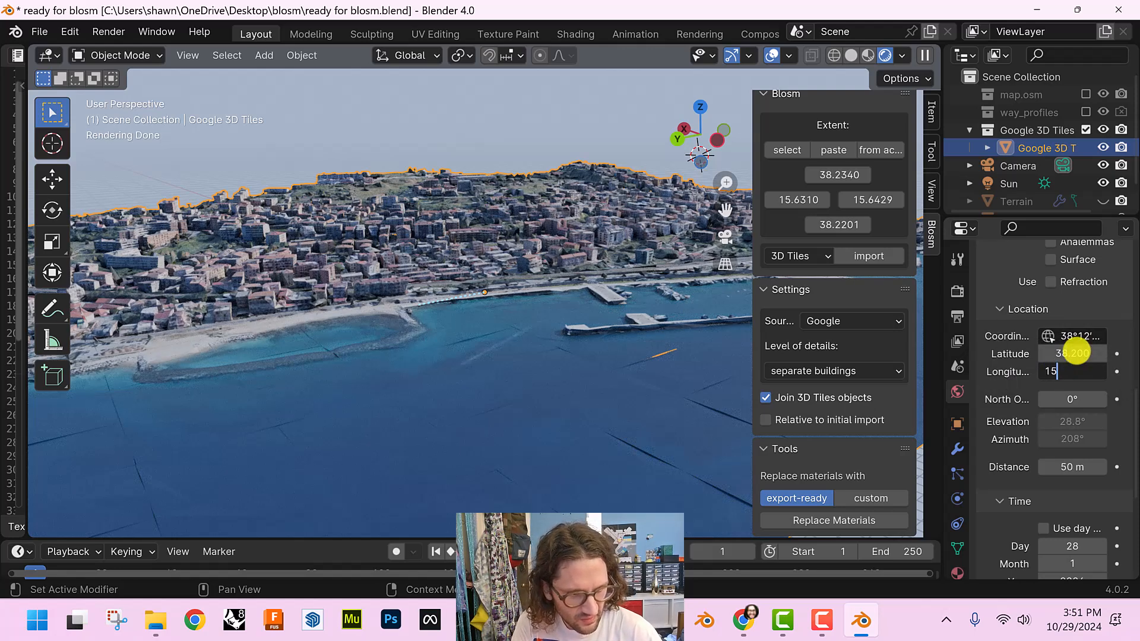
key(Return)
Set the Sun Position month to 4 and the time to 10.42 while checking the light on the city
middle_drag(643, 223, 629, 267)
scroll(1110, 475, down, 4)
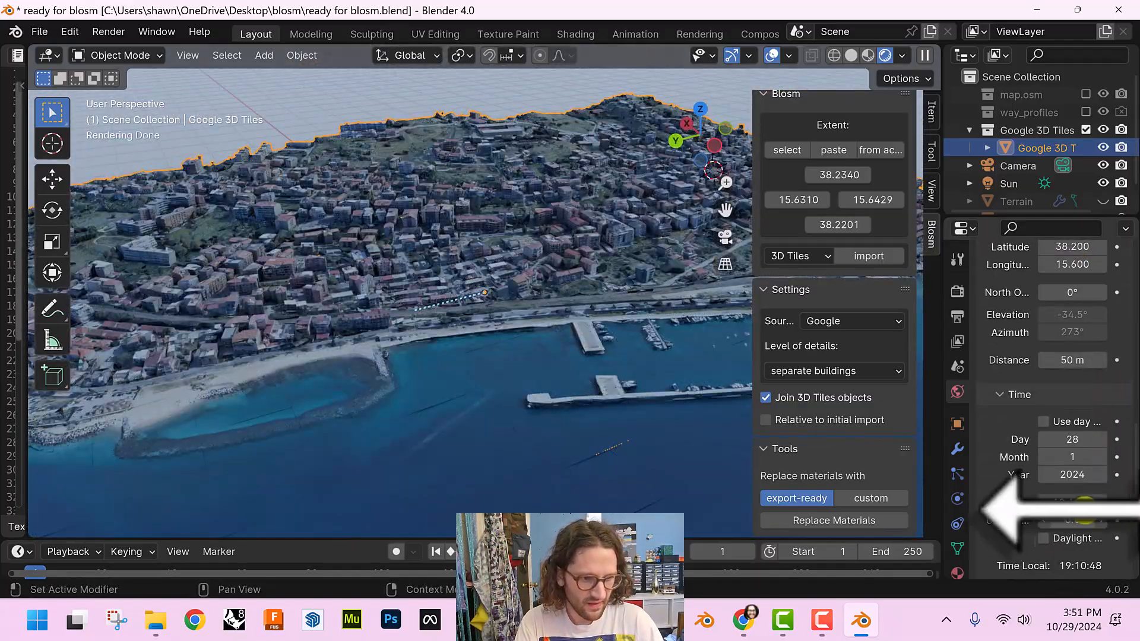
drag(1073, 457, 1131, 457)
drag(1072, 502, 972, 502)
mouse_move(972, 154)
mouse_down()
mouse_move(878, 159)
mouse_move(979, 157)
mouse_move(951, 158)
mouse_up()
middle_drag(363, 312, 512, 272)
drag(1102, 506, 993, 147)
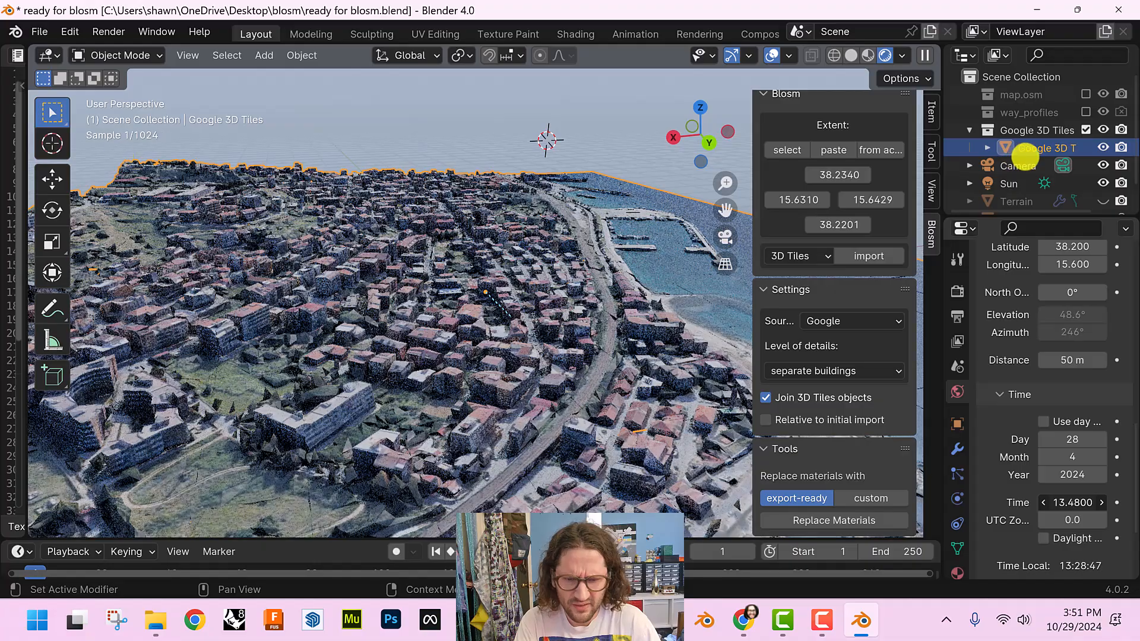
middle_drag(547, 313, 475, 268)
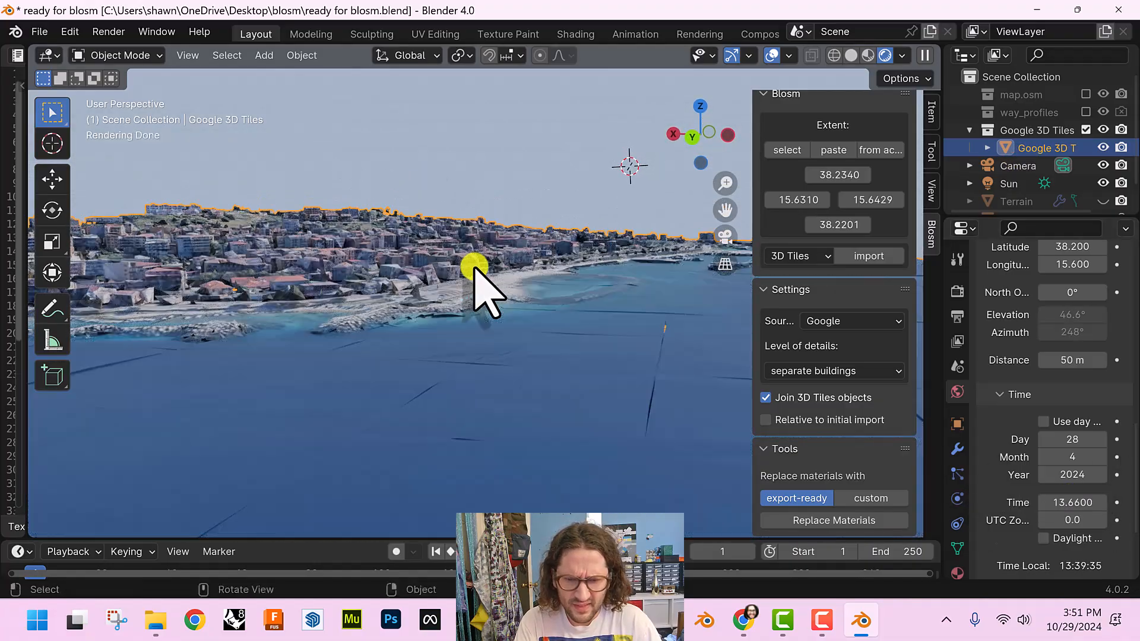
mouse_move(1072, 503)
mouse_down()
mouse_move(171, 146)
mouse_move(987, 148)
mouse_move(1069, 505)
mouse_up()
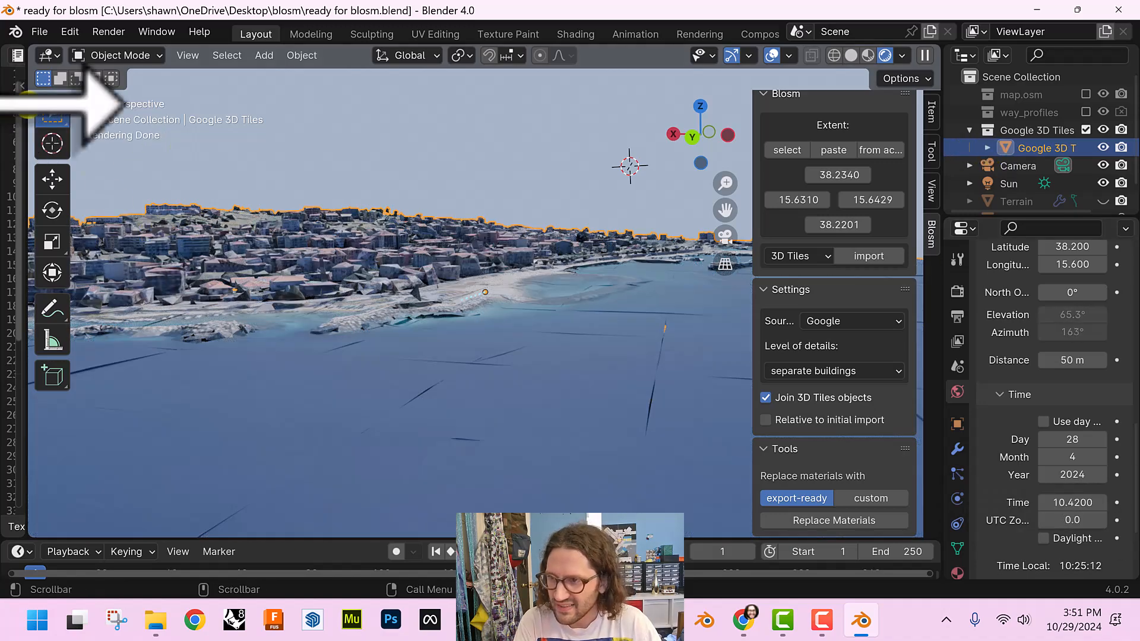
Reveal the text editor, run the "rough material not shiny" script on the tiles, and collapse the editor again
drag(28, 98, 441, 142)
drag(511, 146, 560, 146)
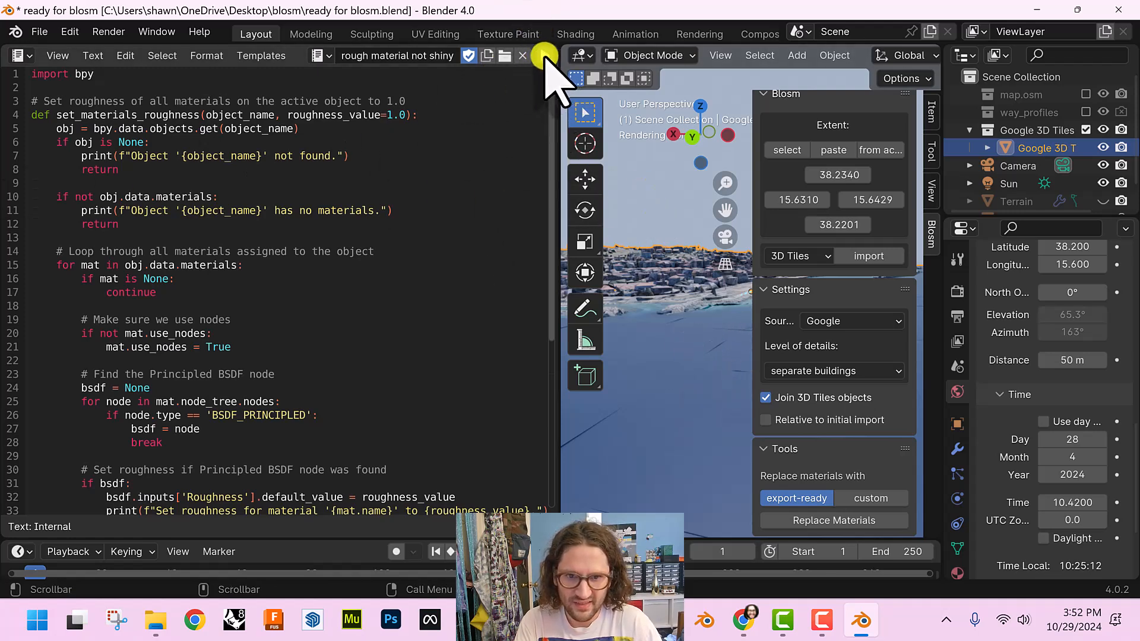
click(544, 54)
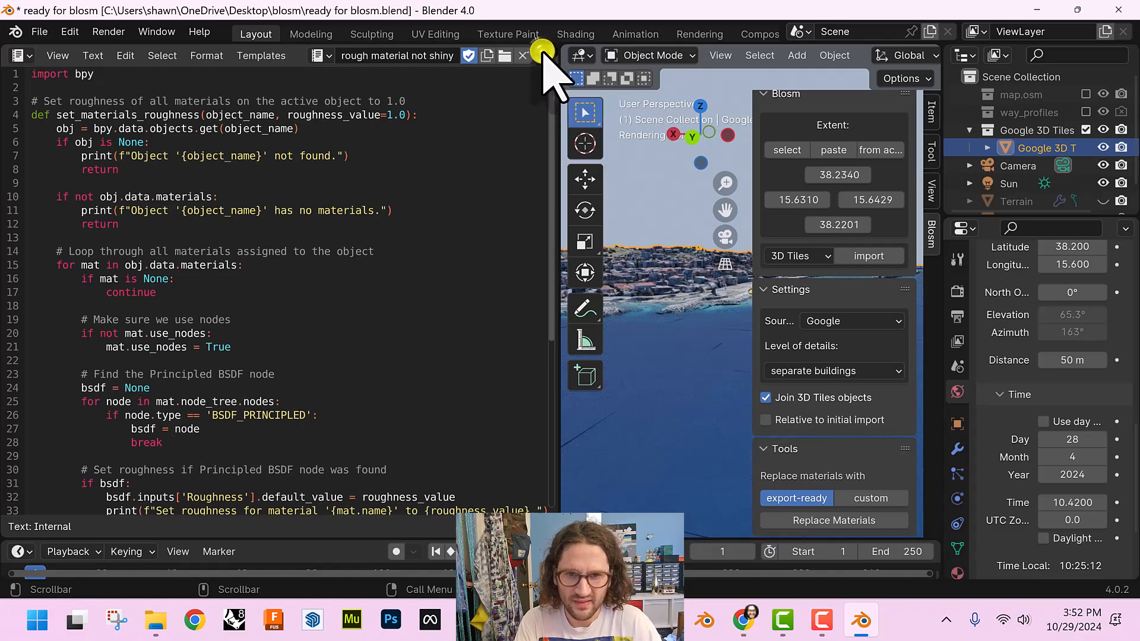
drag(558, 203, 23, 296)
Inspect the rendered city from above, through the camera and close up among the buildings
middle_drag(440, 292, 509, 338)
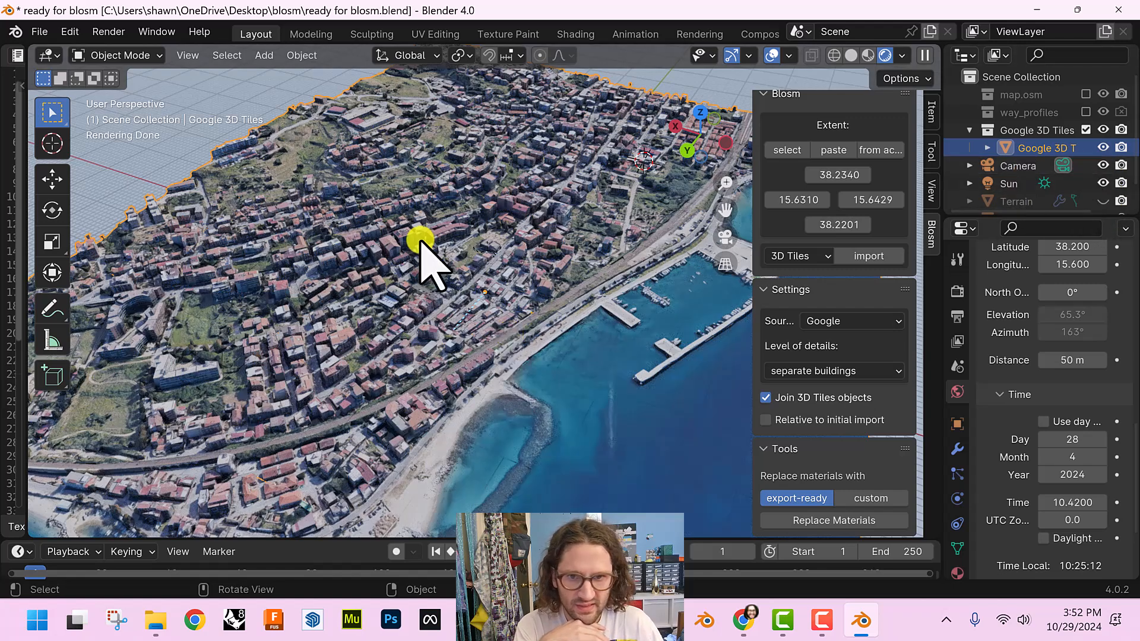
key(KP_0)
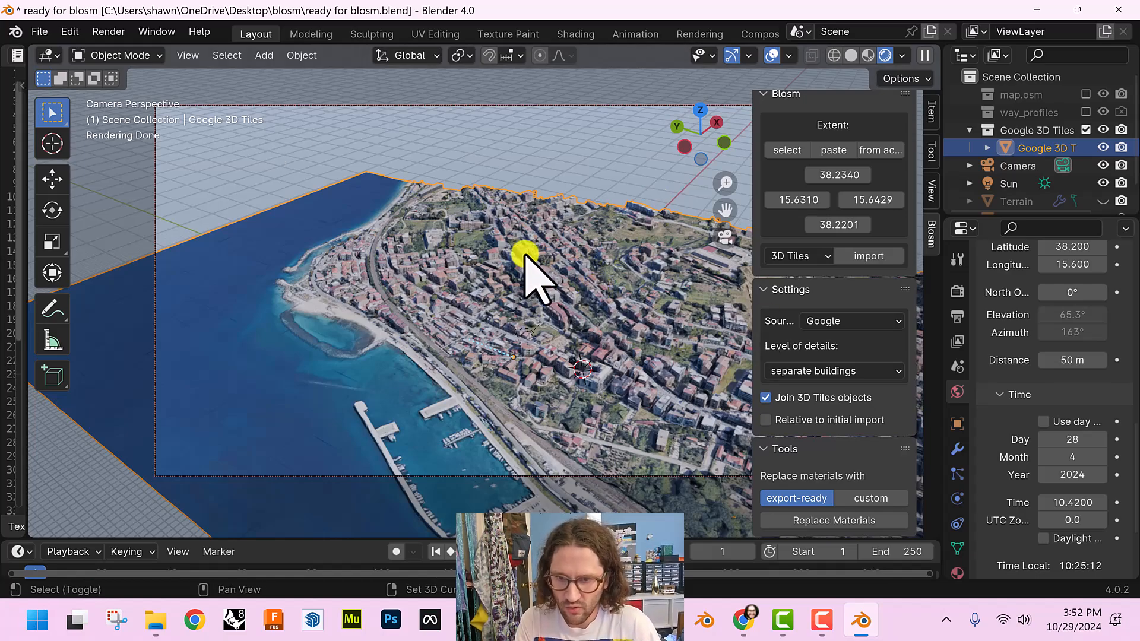
shift+middle_drag(517, 286, 365, 178)
scroll(525, 225, up, 2)
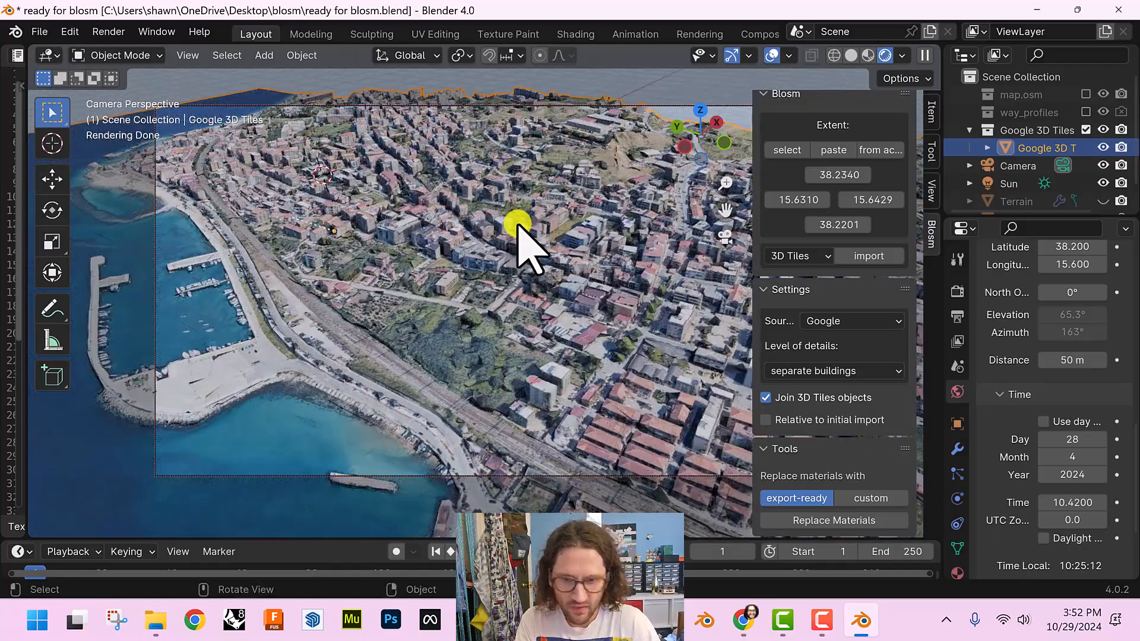
middle_drag(519, 214, 604, 252)
scroll(599, 383, up, 5)
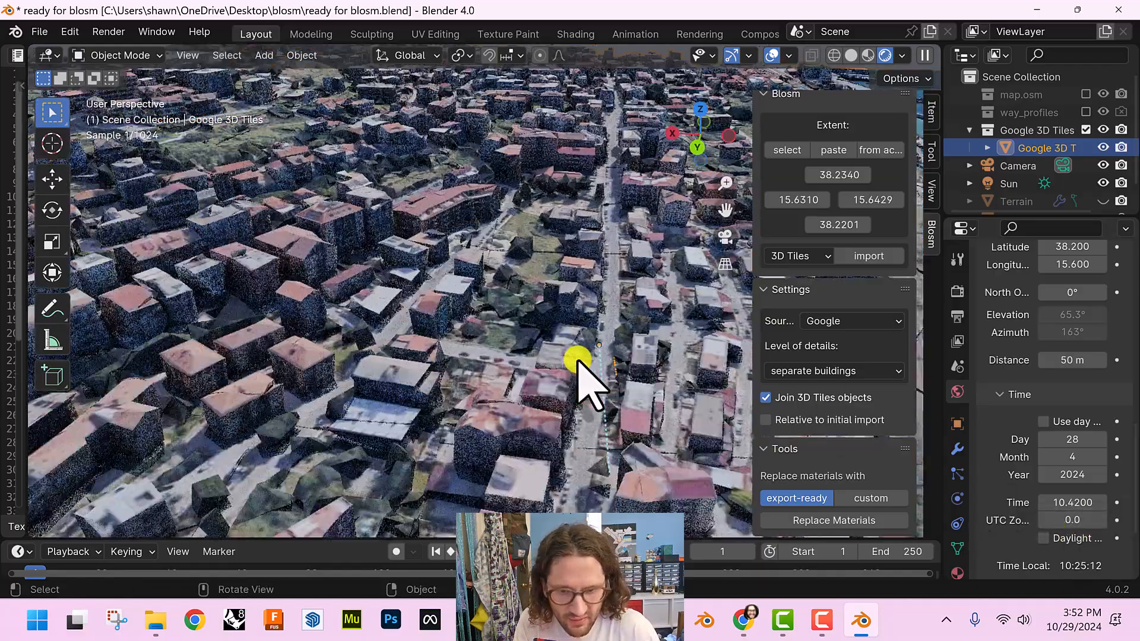
Set the Sun Position month to 2 and the time to 12.3 while viewing the light on the buildings
middle_drag(604, 306, 581, 347)
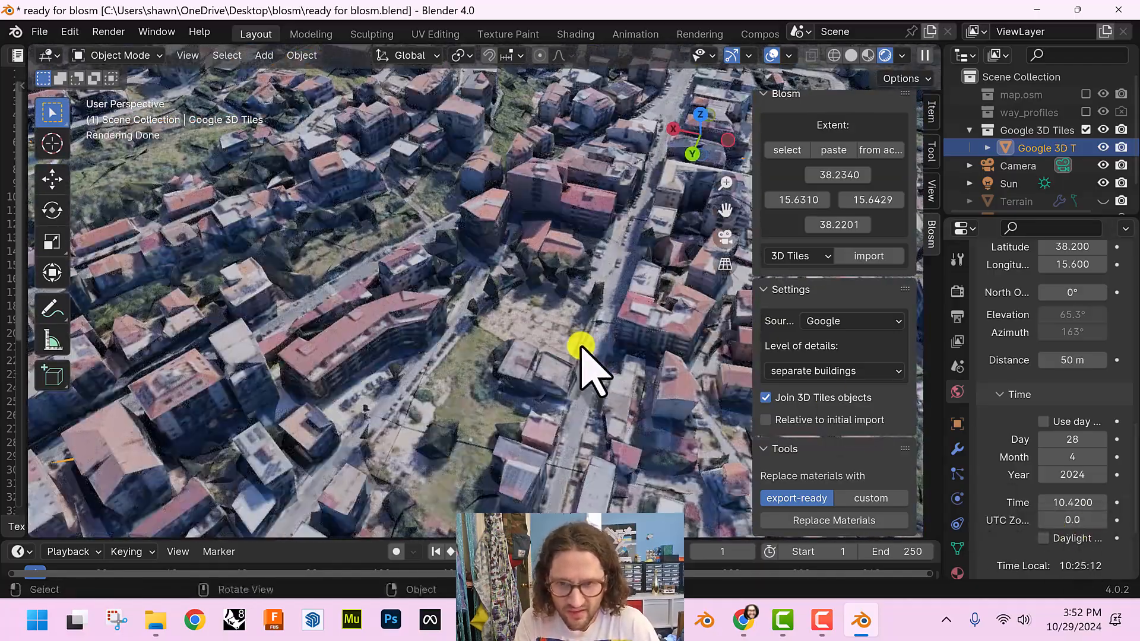
mouse_move(535, 290)
middle_down()
mouse_move(543, 312)
mouse_move(534, 304)
middle_up()
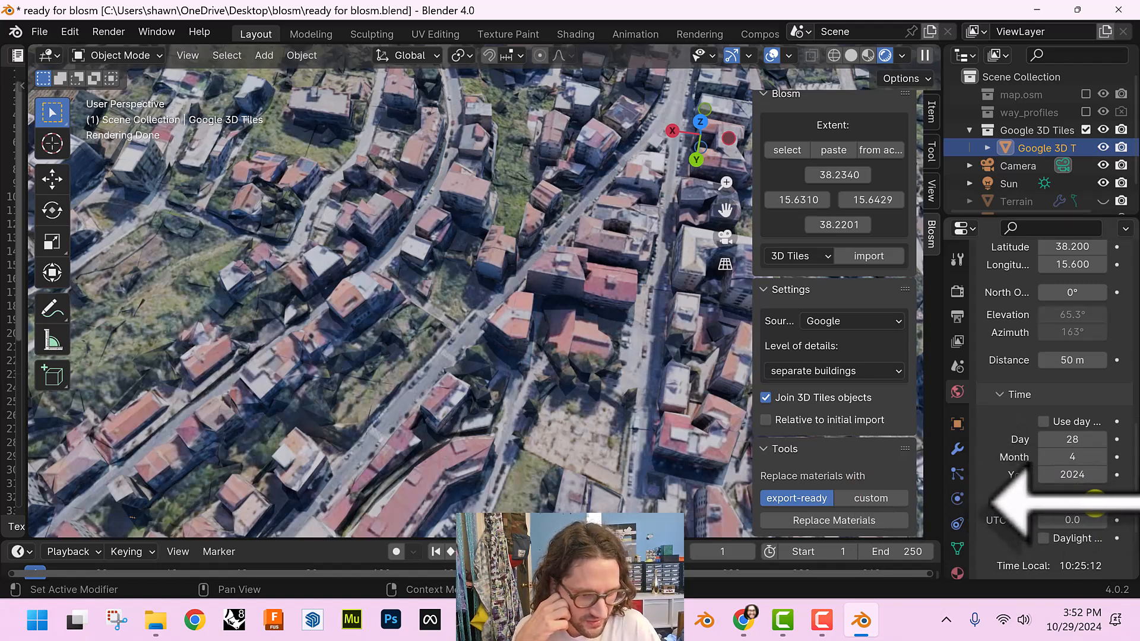
drag(1085, 502, 263, 139)
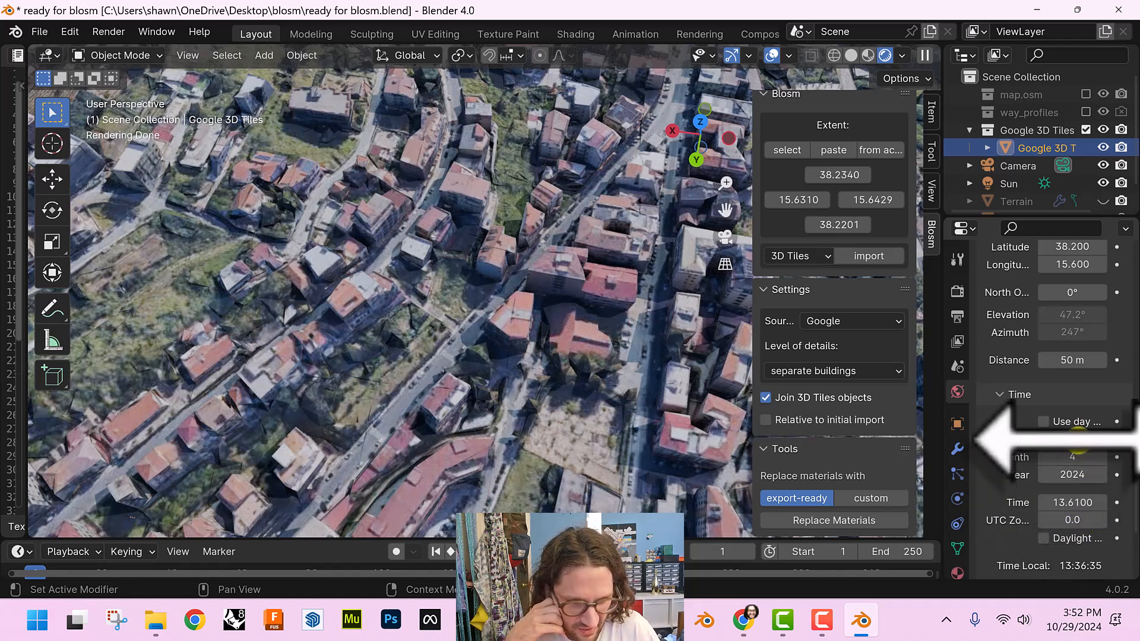
drag(1075, 457, 148, 469)
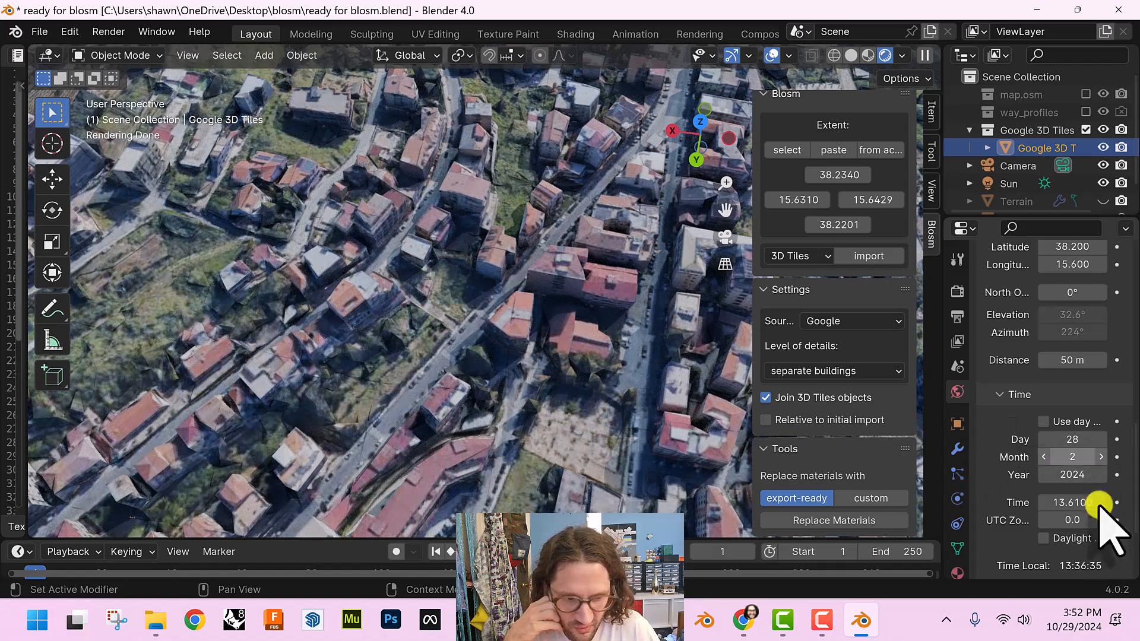
drag(1062, 503, 122, 153)
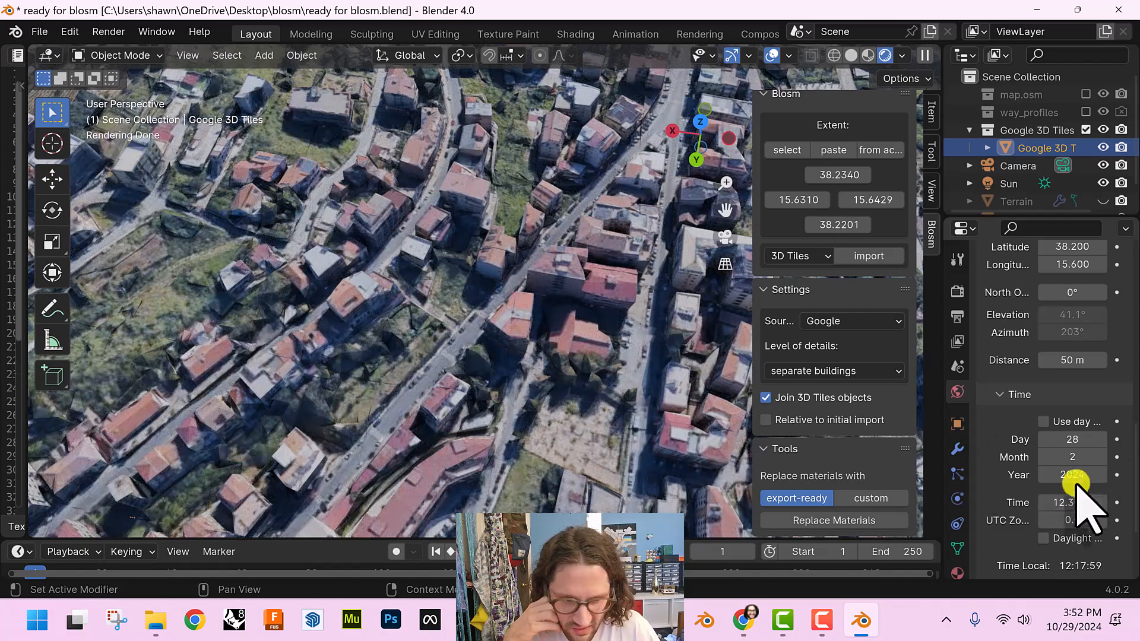
Set the Sun Position day to 21 and the time to 12.16, checking the light across the whole tile area
click(1042, 456)
drag(1098, 442, 125, 444)
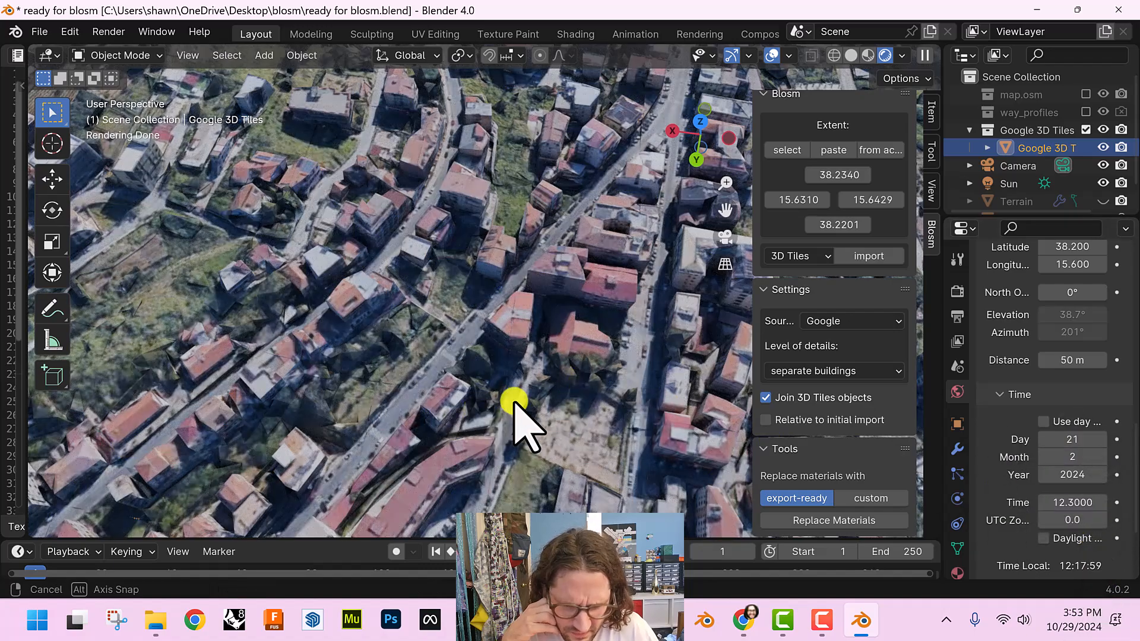
middle_drag(515, 402, 519, 389)
drag(1072, 502, 148, 146)
scroll(441, 334, down, 7)
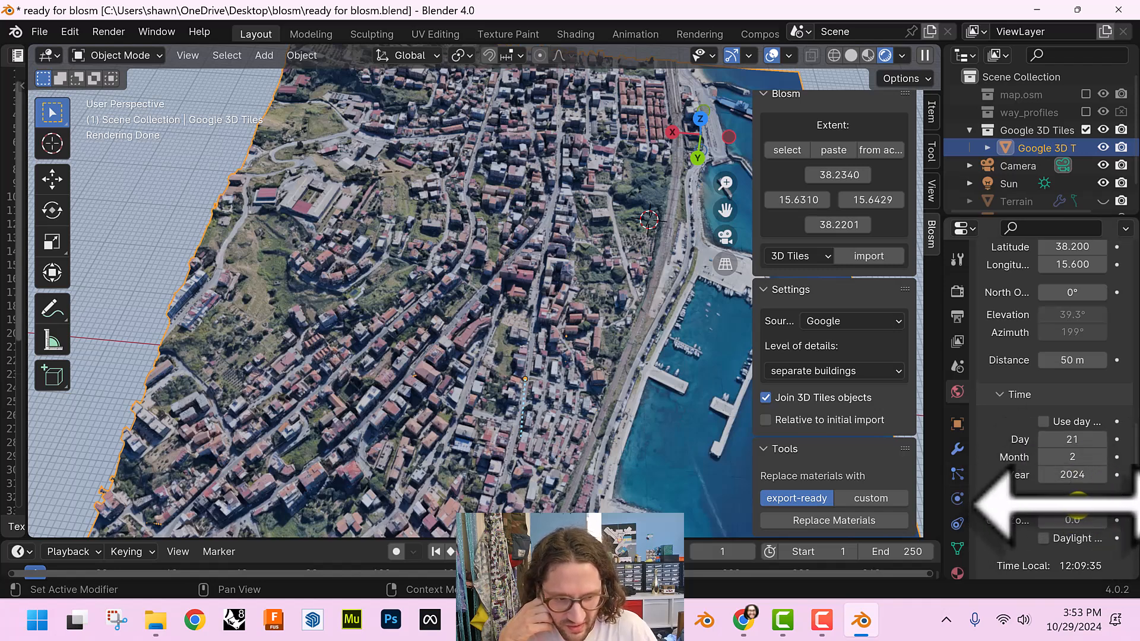
scroll(416, 336, down, 3)
middle_drag(558, 330, 447, 256)
middle_drag(527, 328, 633, 284)
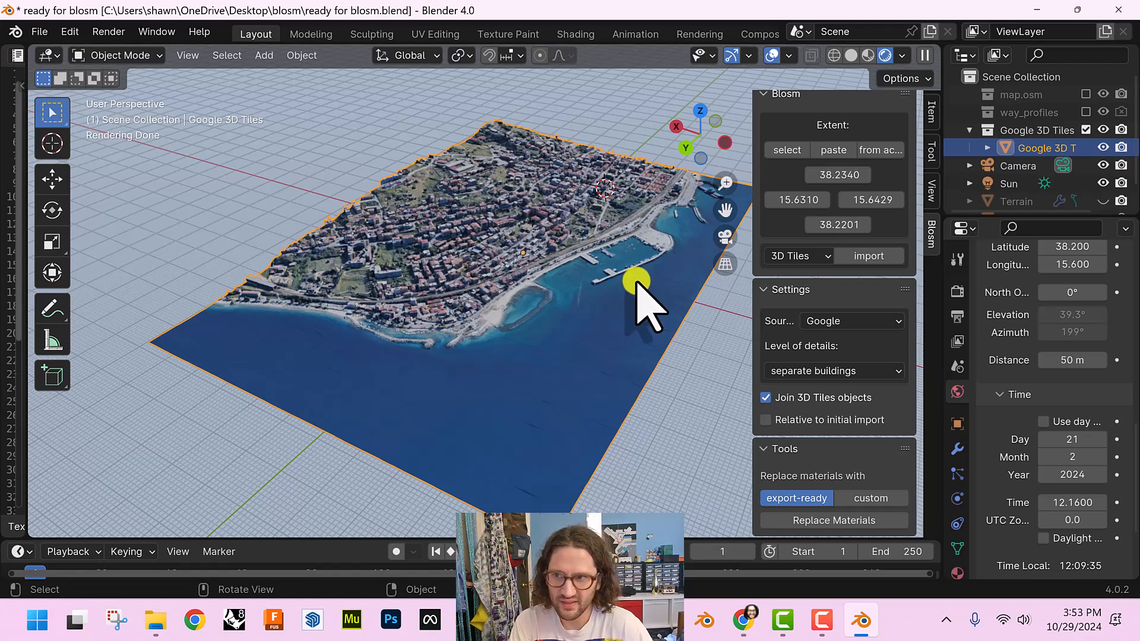
Set up a glTF Binary export of the Google 3D tiles to the Desktop as example.glb, limited to selected objects and without animation
click(42, 32)
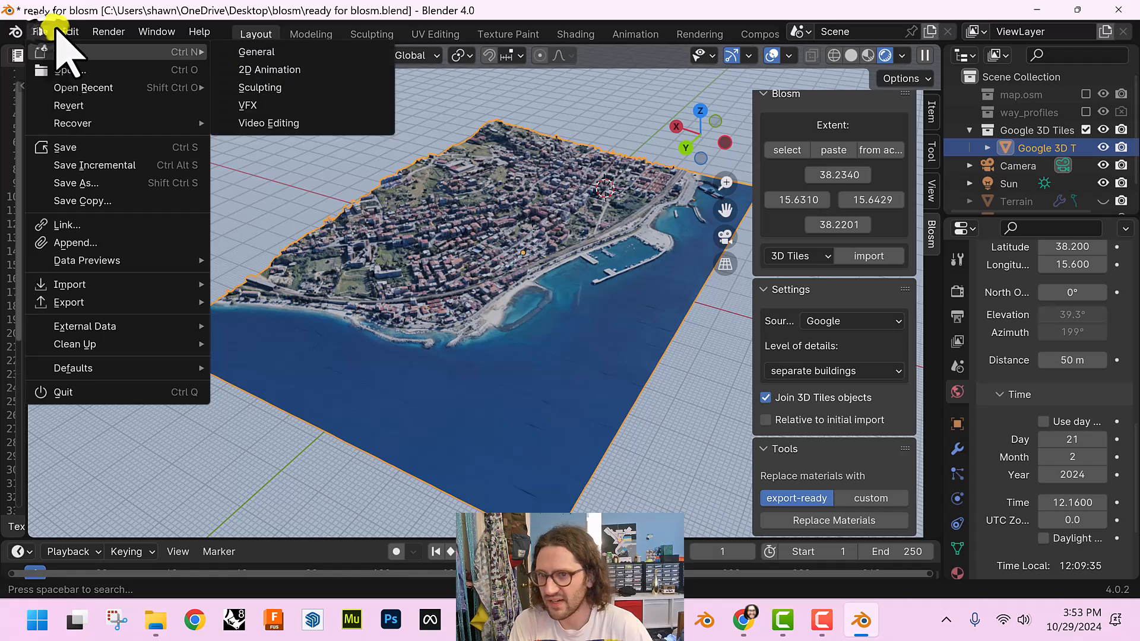
click(40, 32)
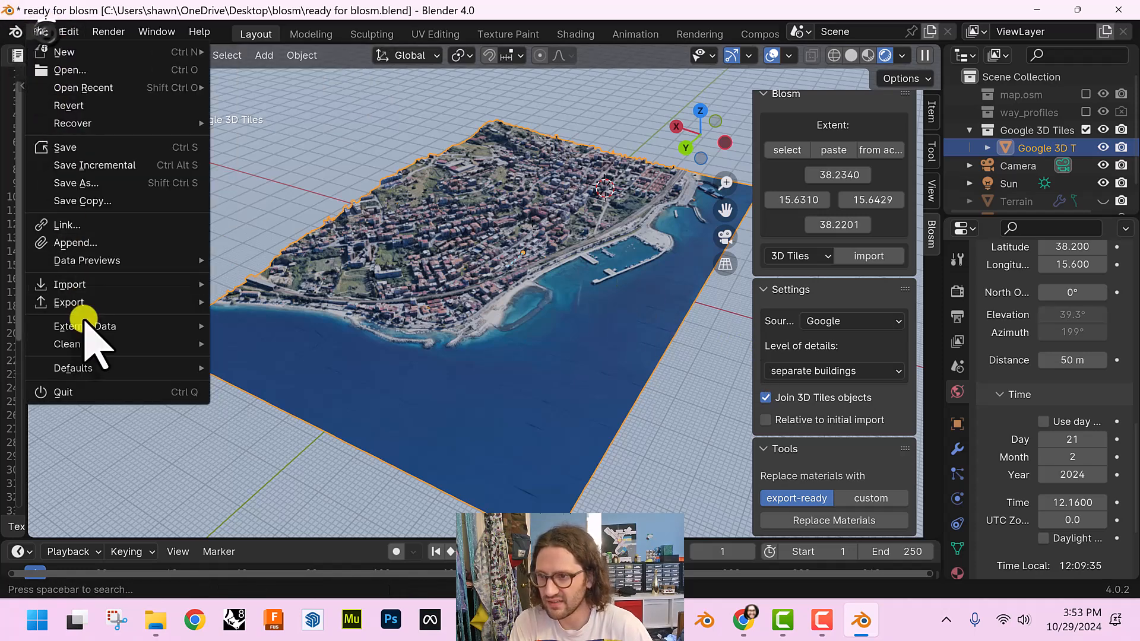
mouse_move(92, 302)
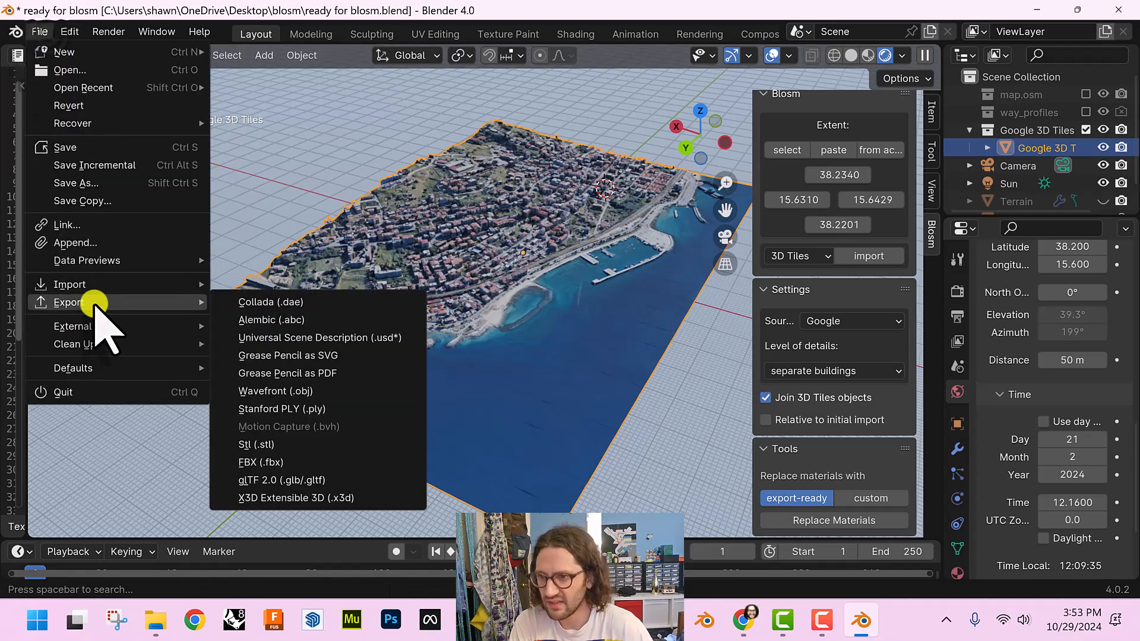
click(326, 479)
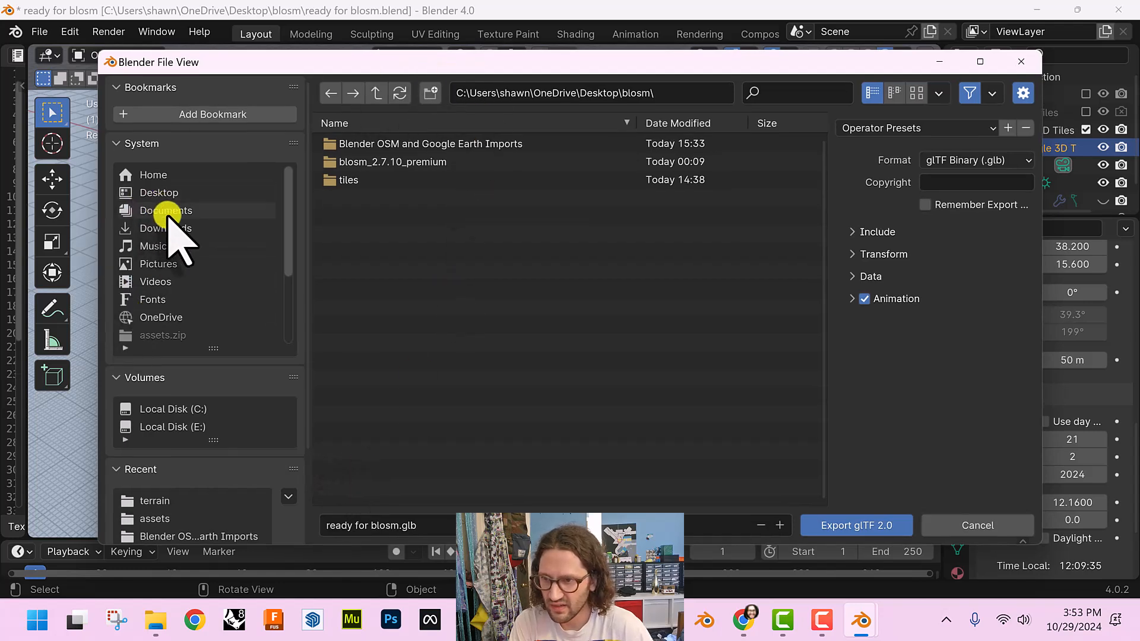
click(168, 192)
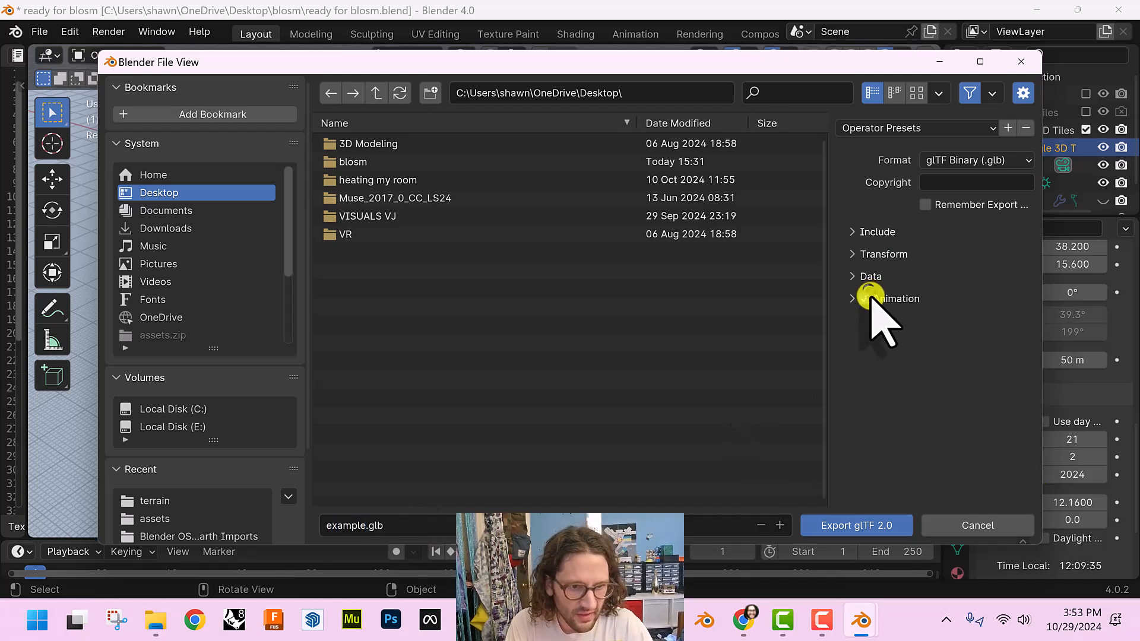
click(859, 242)
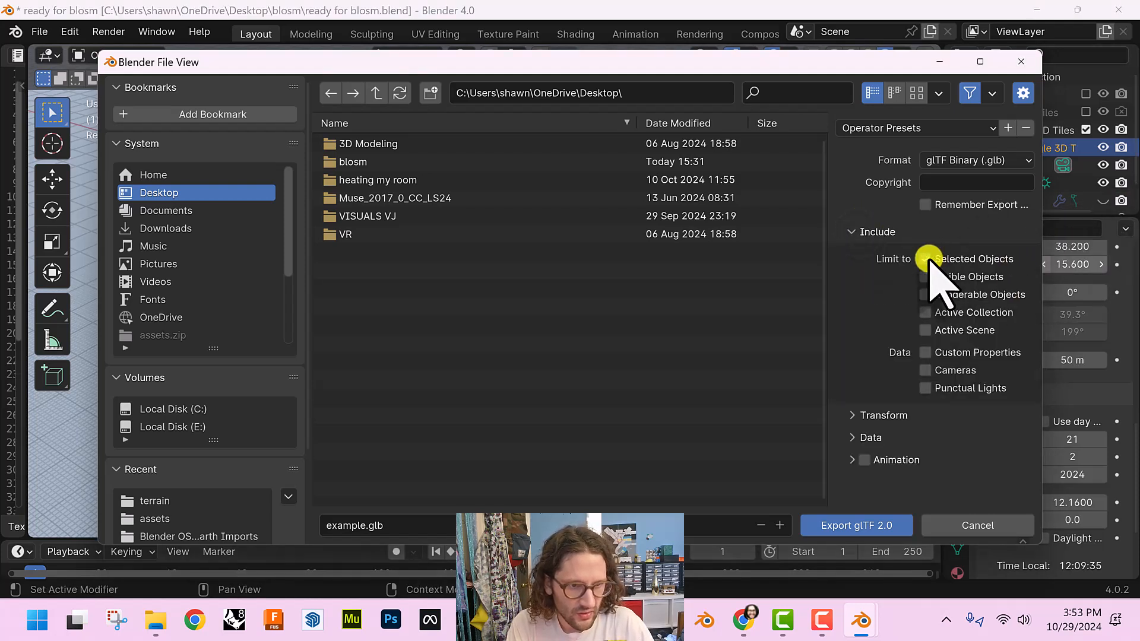
Check that the Google 3D tiles object is selected in the scene and carry out the glTF 2.0 export
drag(594, 64, 580, 470)
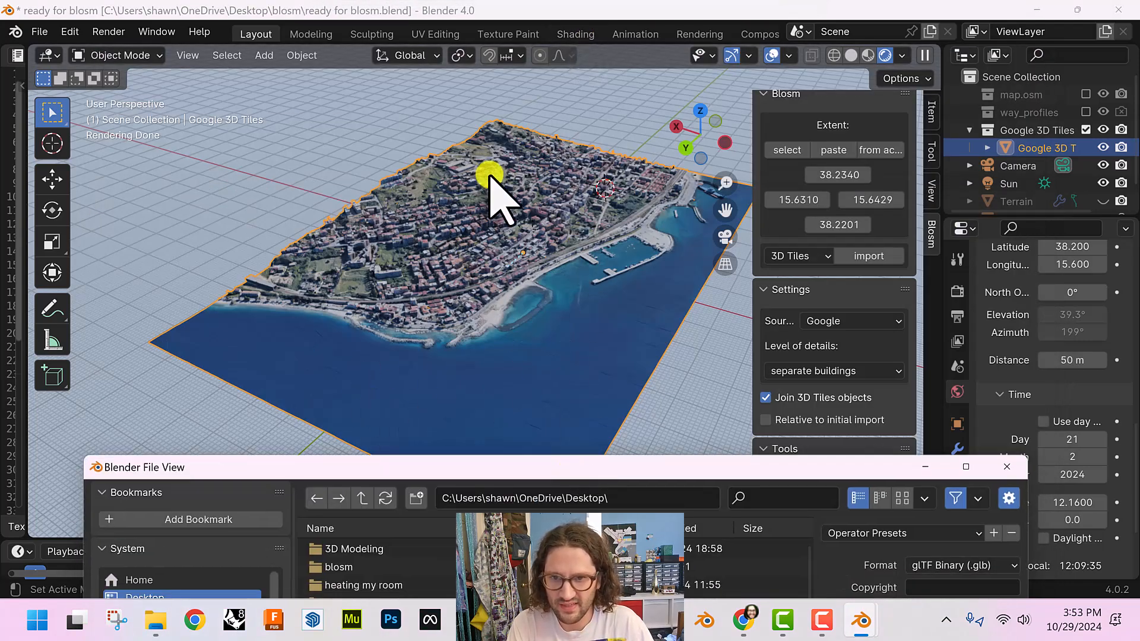
drag(763, 467, 711, 446)
click(1040, 104)
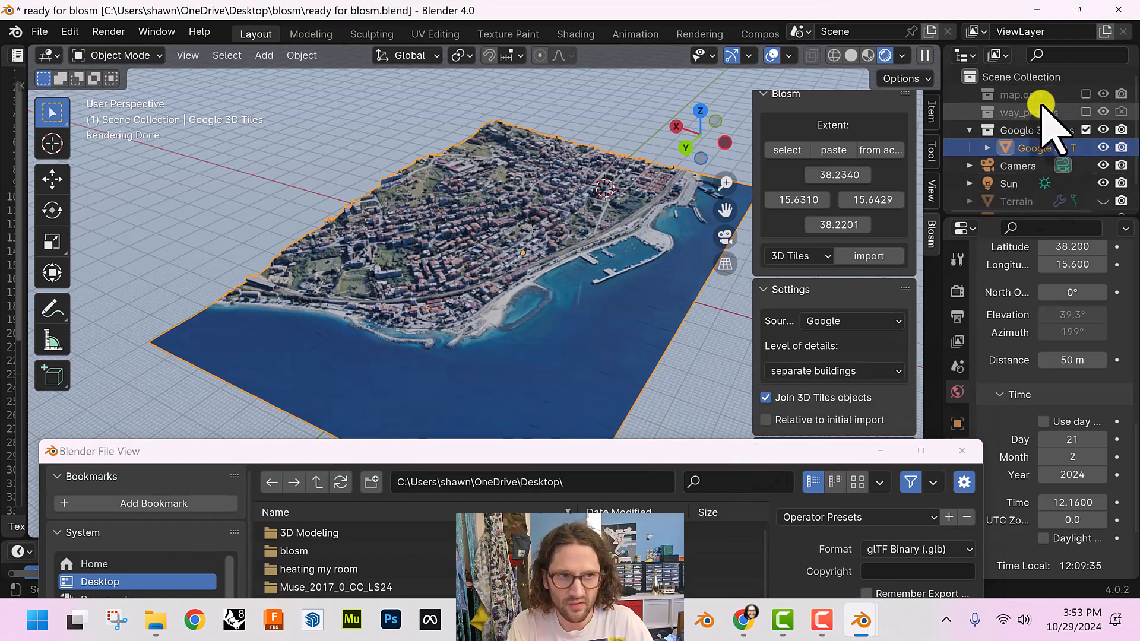
drag(631, 458, 644, 83)
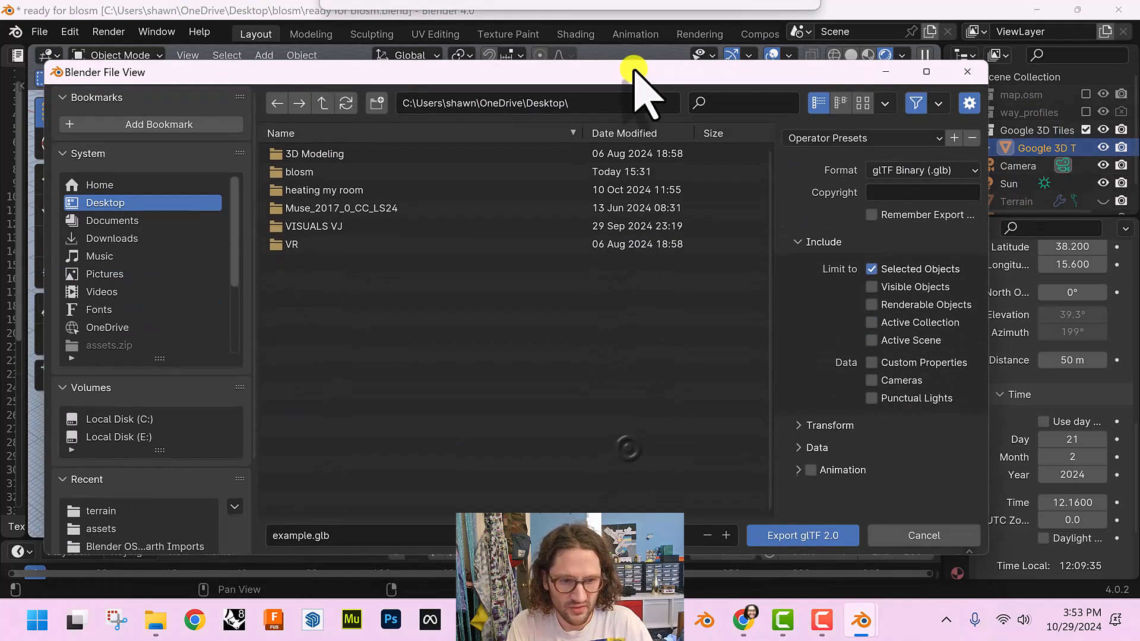
click(796, 535)
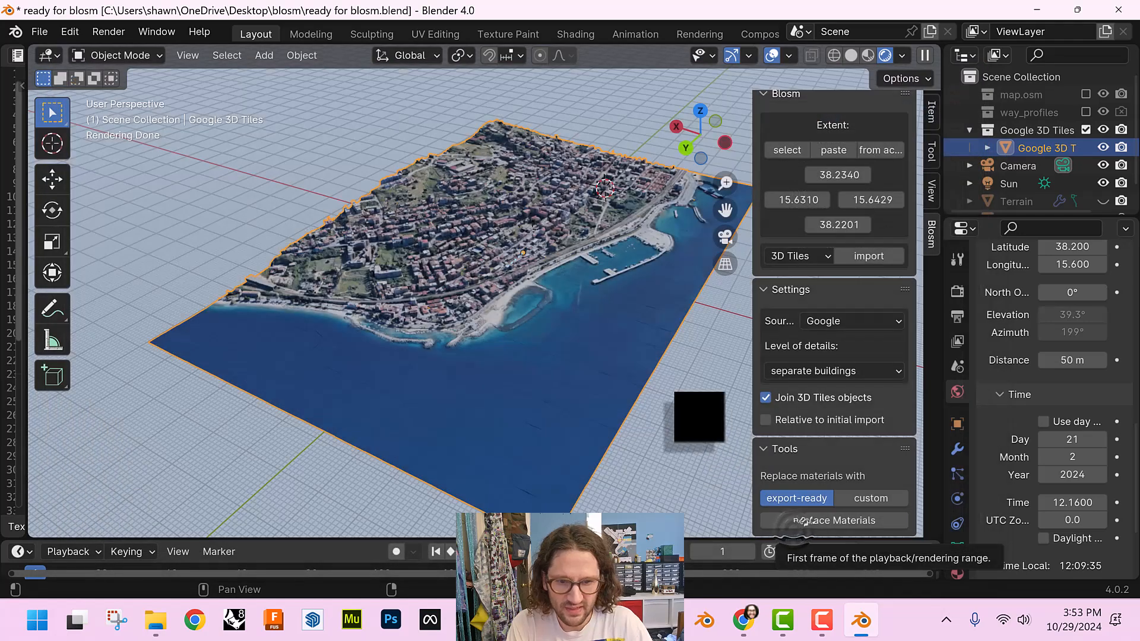
Exclude the Google 3D Tiles collection, enable the map.osm and way_profiles collections, and unhide the Terrain object
click(1086, 130)
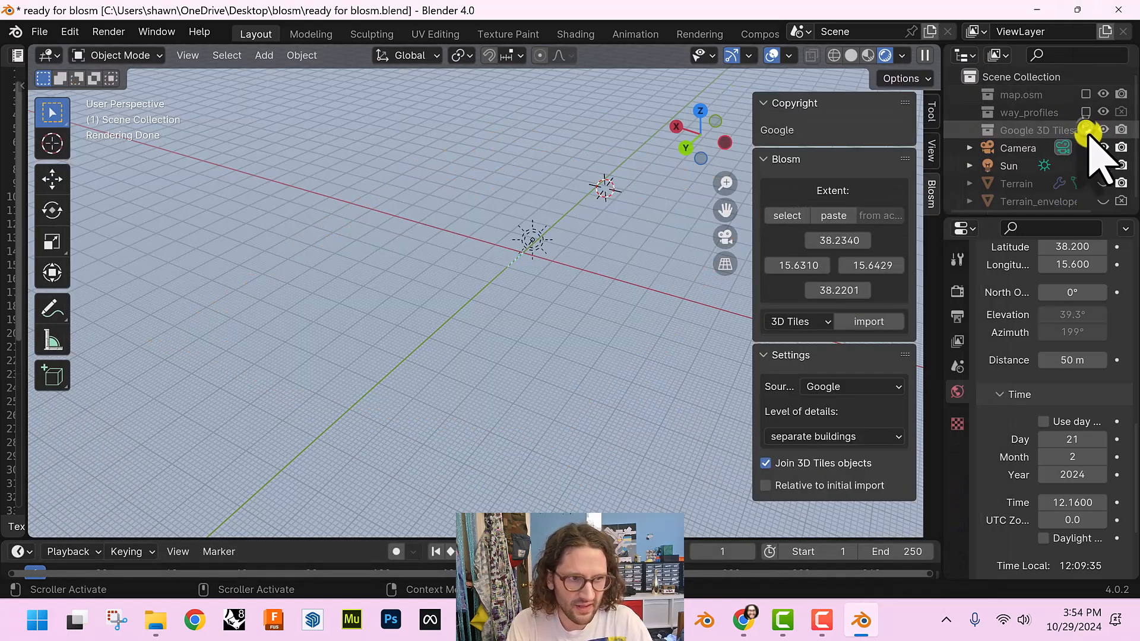
click(1085, 95)
click(1085, 112)
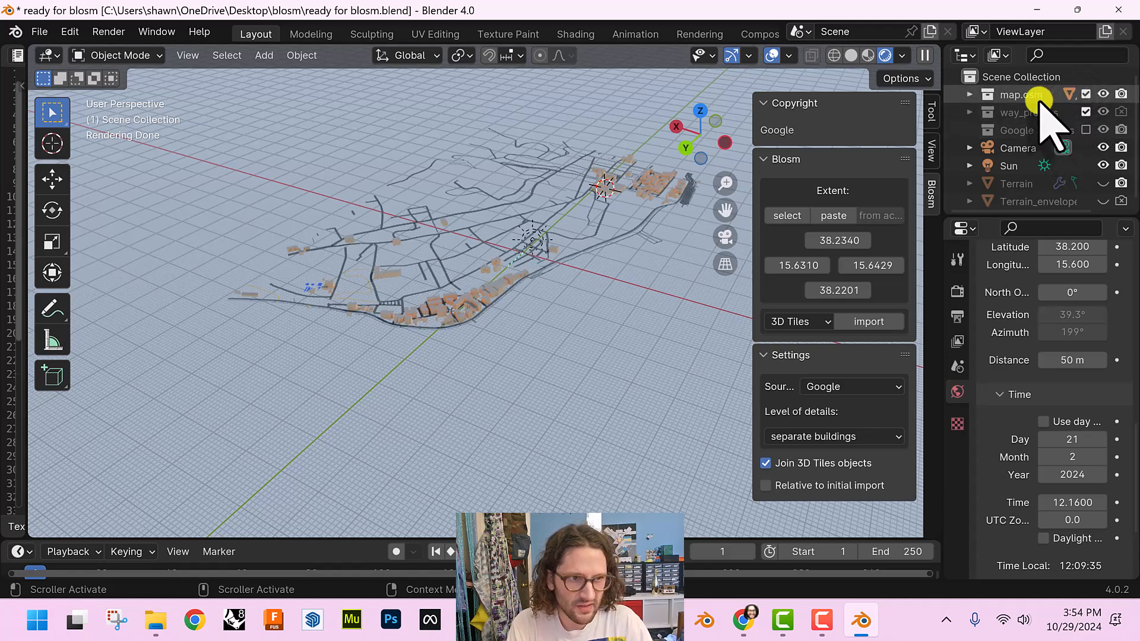
scroll(1043, 120, down, 1)
click(1103, 179)
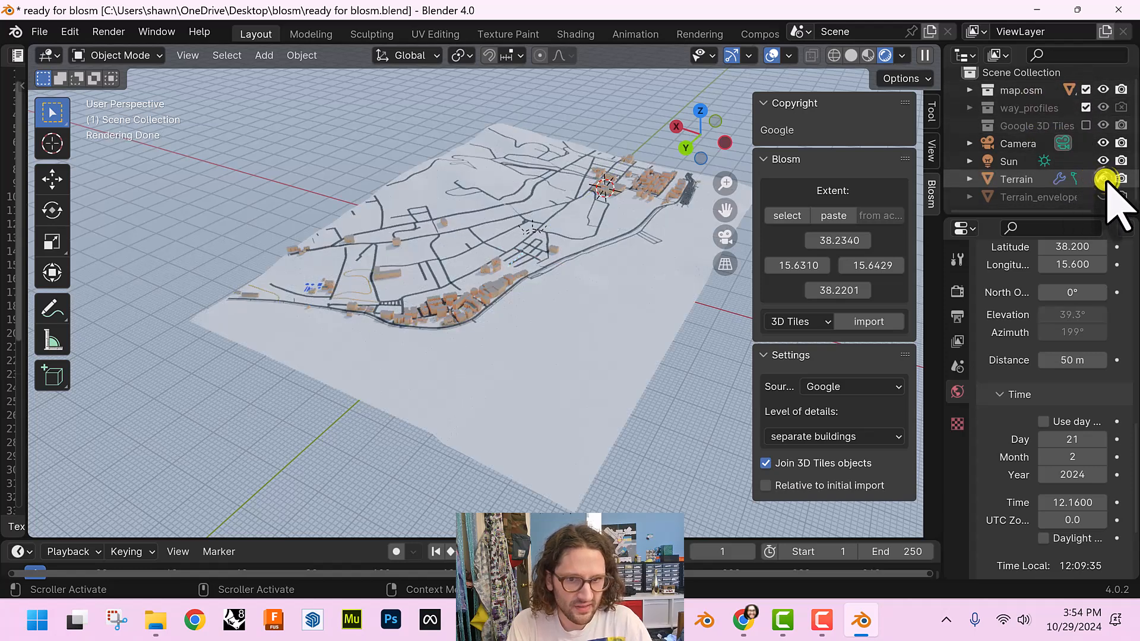
Inspect the OpenStreetMap buildings and roads on the terrain and select all visible objects
click(600, 338)
scroll(606, 196, up, 8)
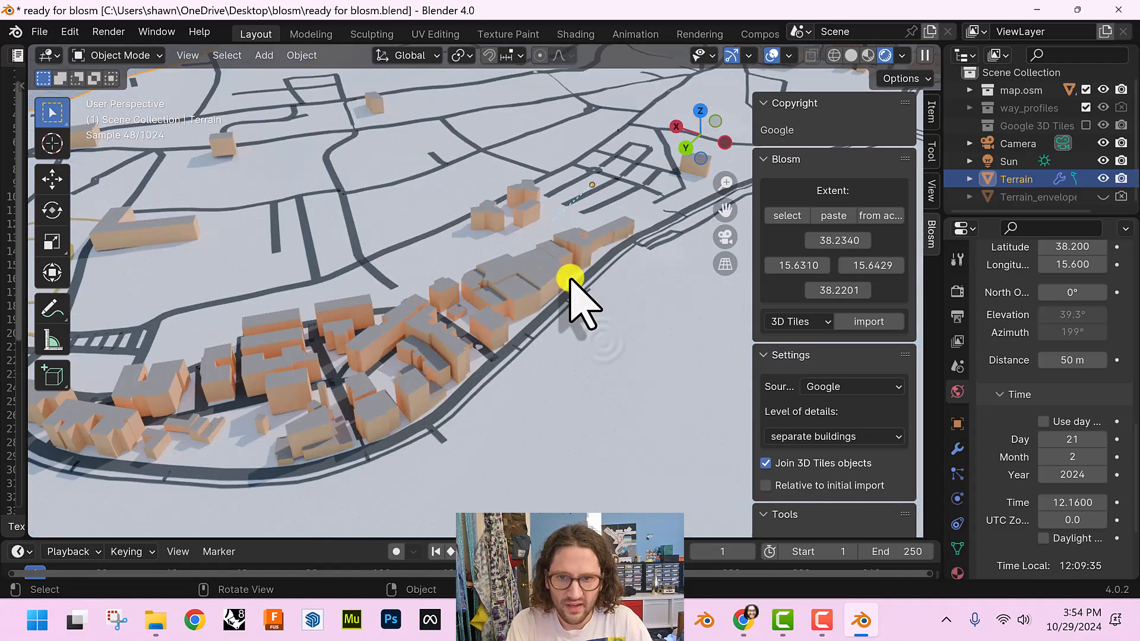
scroll(576, 285, down, 4)
scroll(540, 262, down, 4)
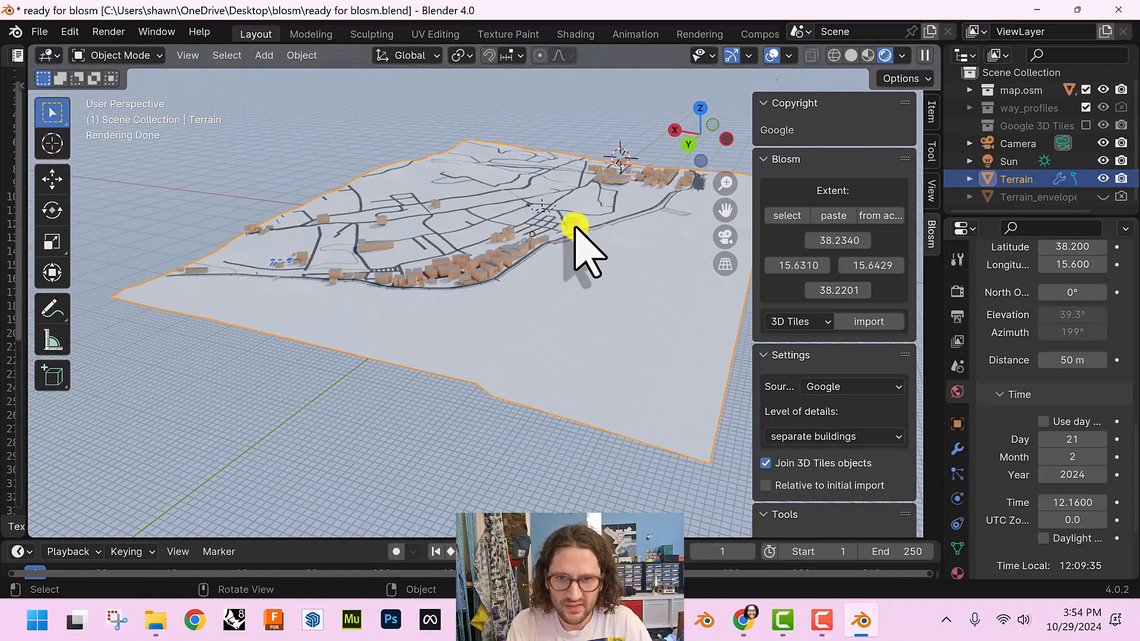
scroll(627, 196, down, 3)
drag(630, 122, 128, 479)
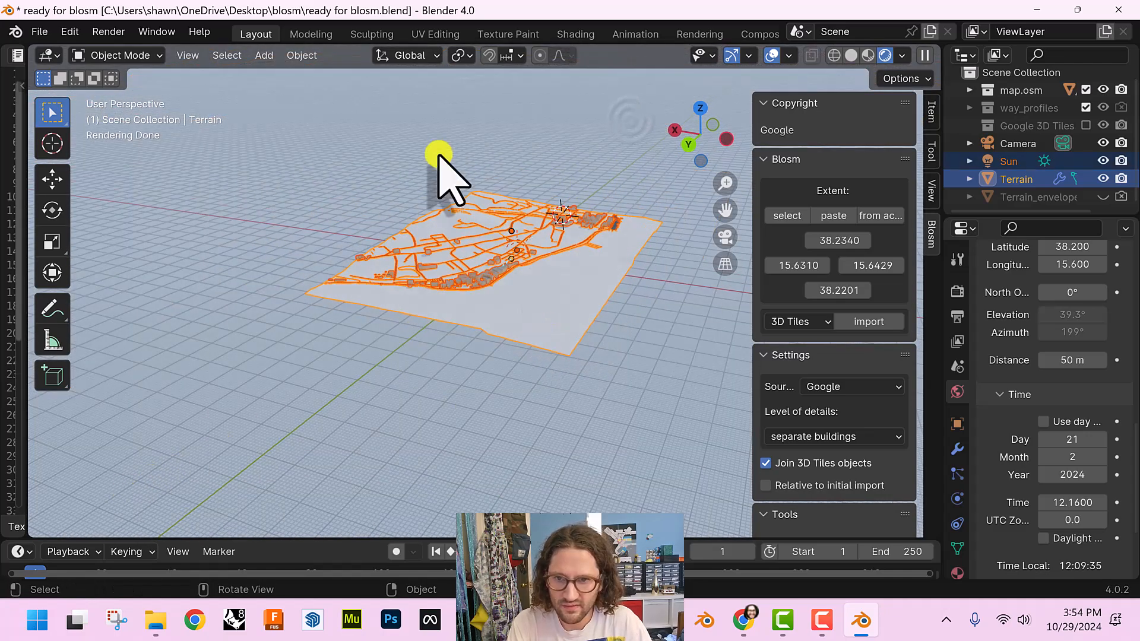
click(583, 117)
key(a)
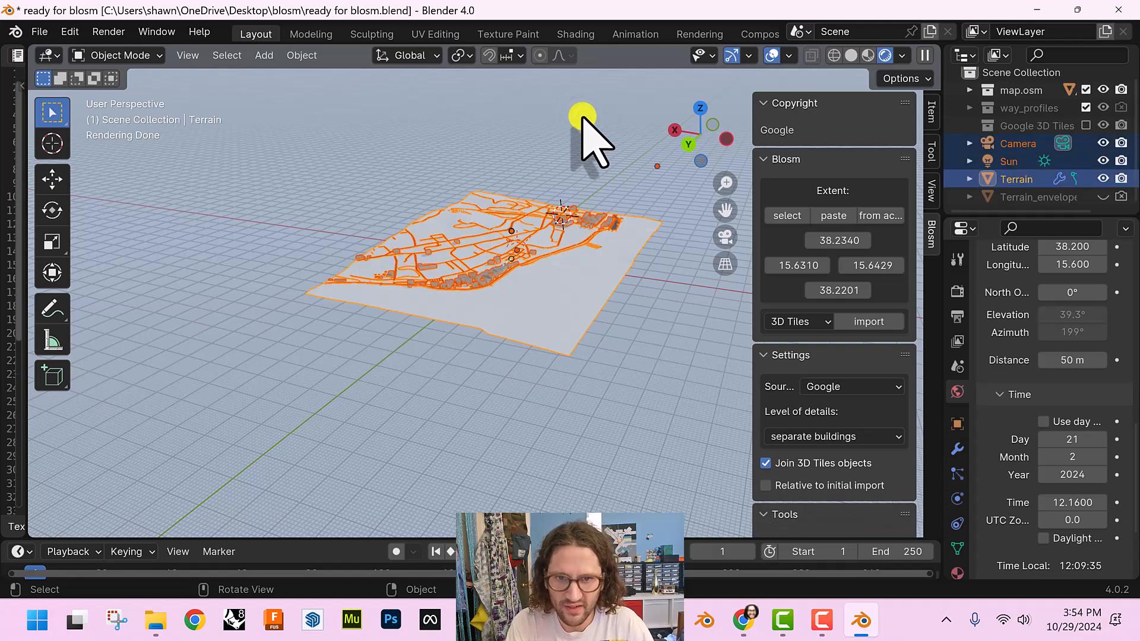
scroll(568, 229, up, 4)
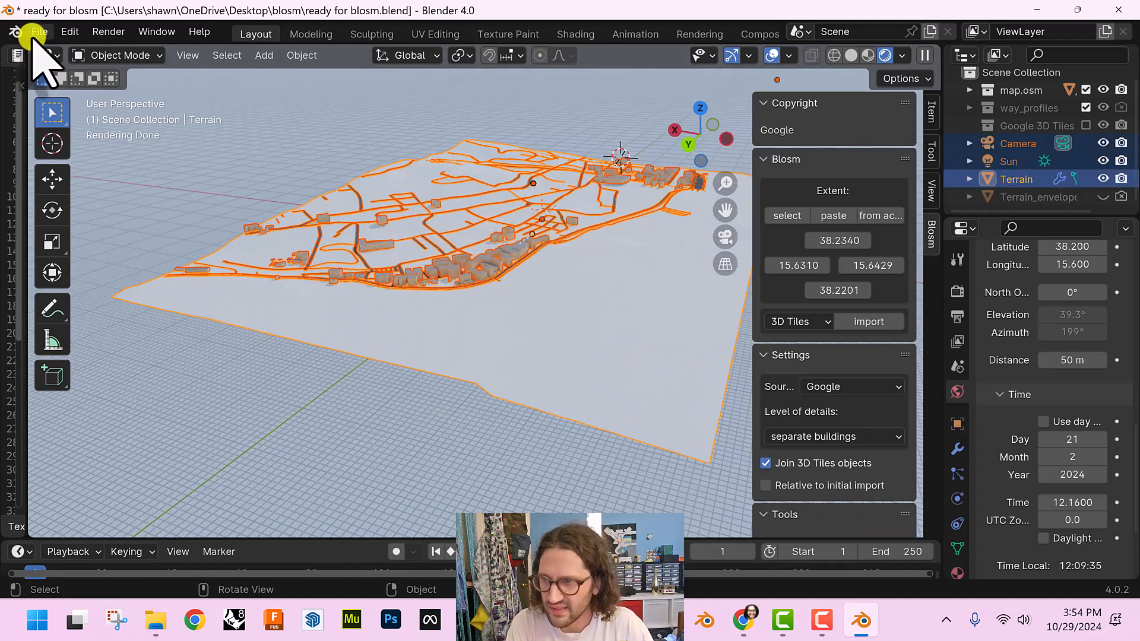
Export the selected terrain, roads and buildings to the Desktop as glTF Binary, limited to selected objects
click(36, 33)
click(71, 300)
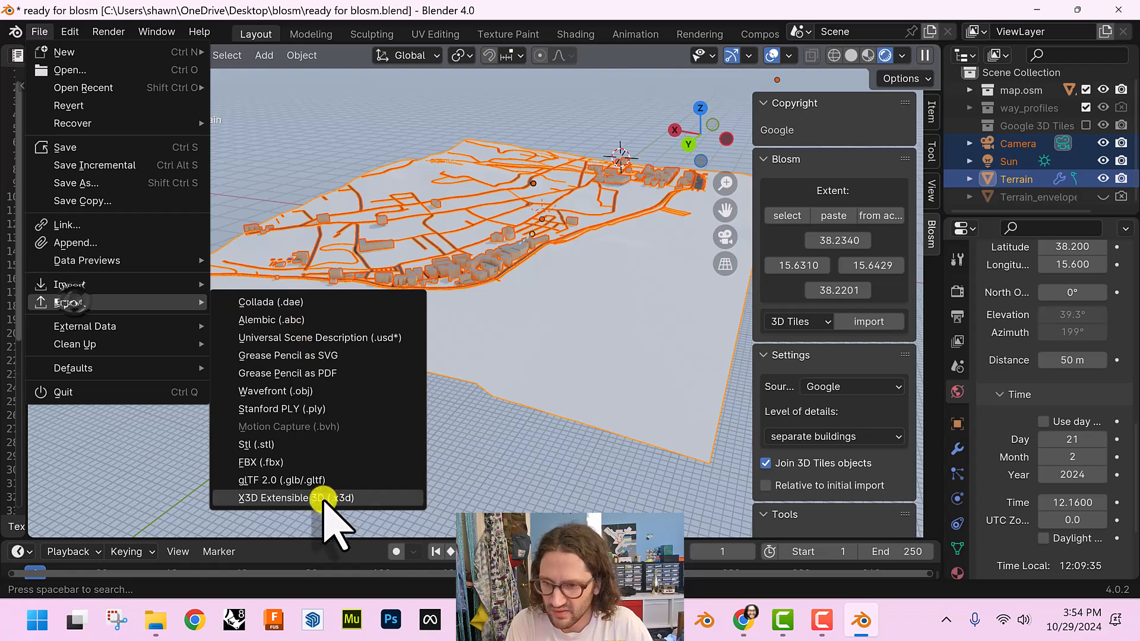
click(331, 479)
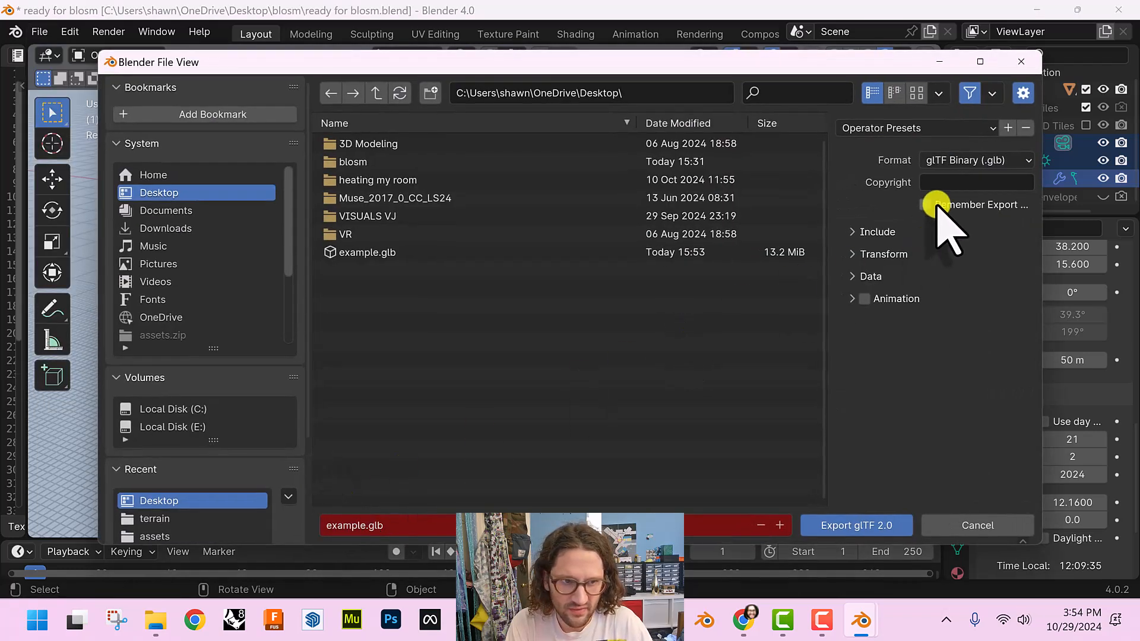
click(868, 233)
click(924, 258)
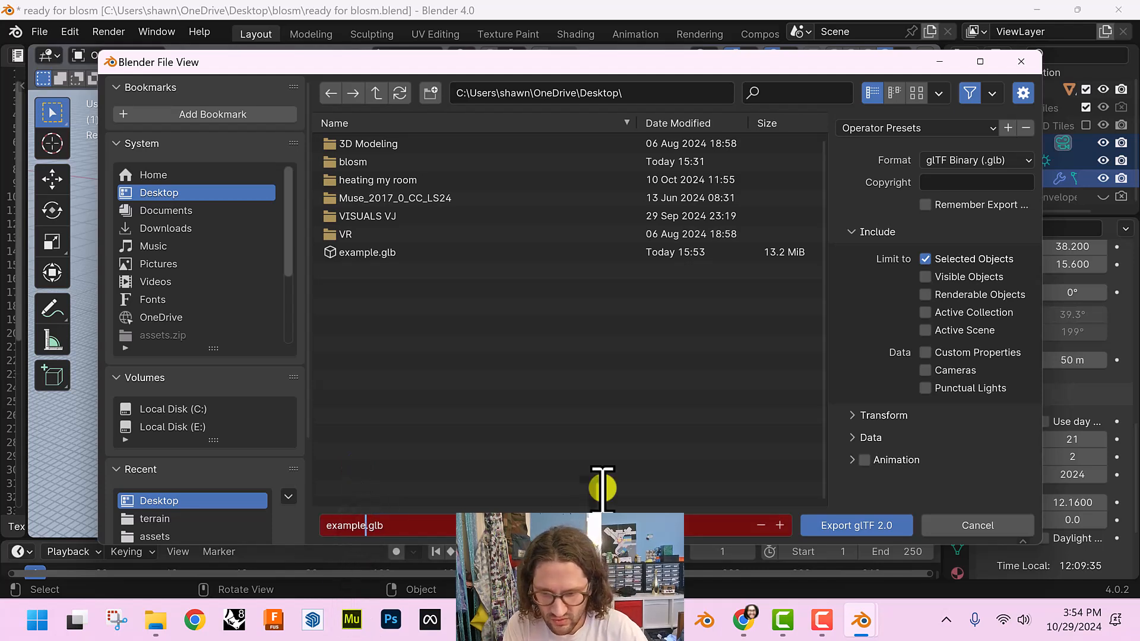
click(850, 524)
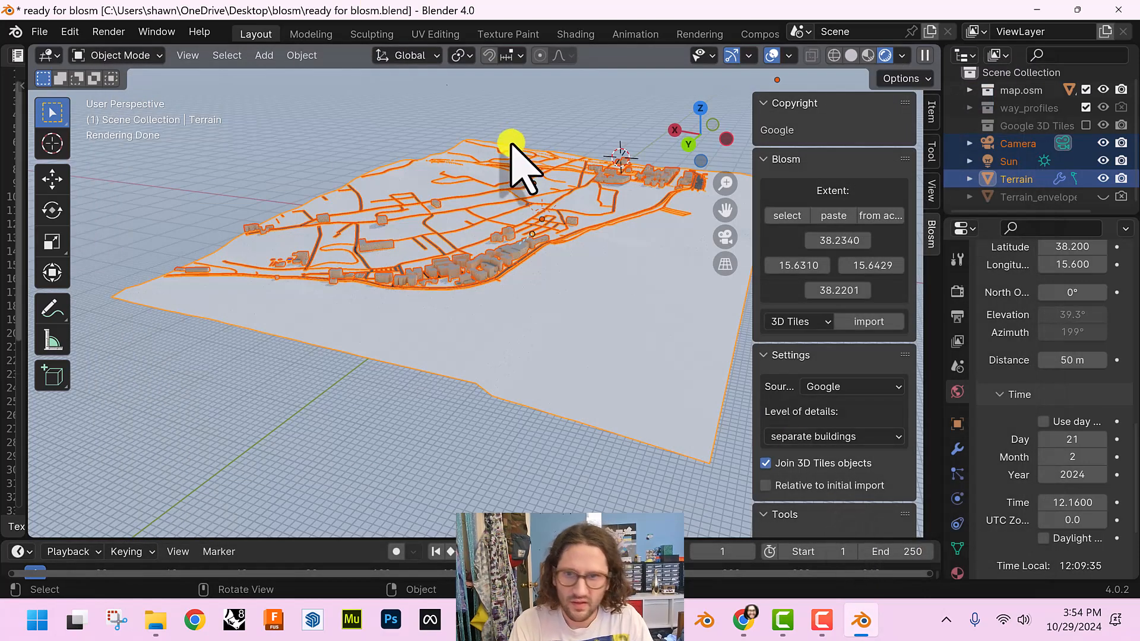
Switch to Rhino 8, start a new model from the Large Objects - Meters template and maximize the Perspective viewport
click(1036, 10)
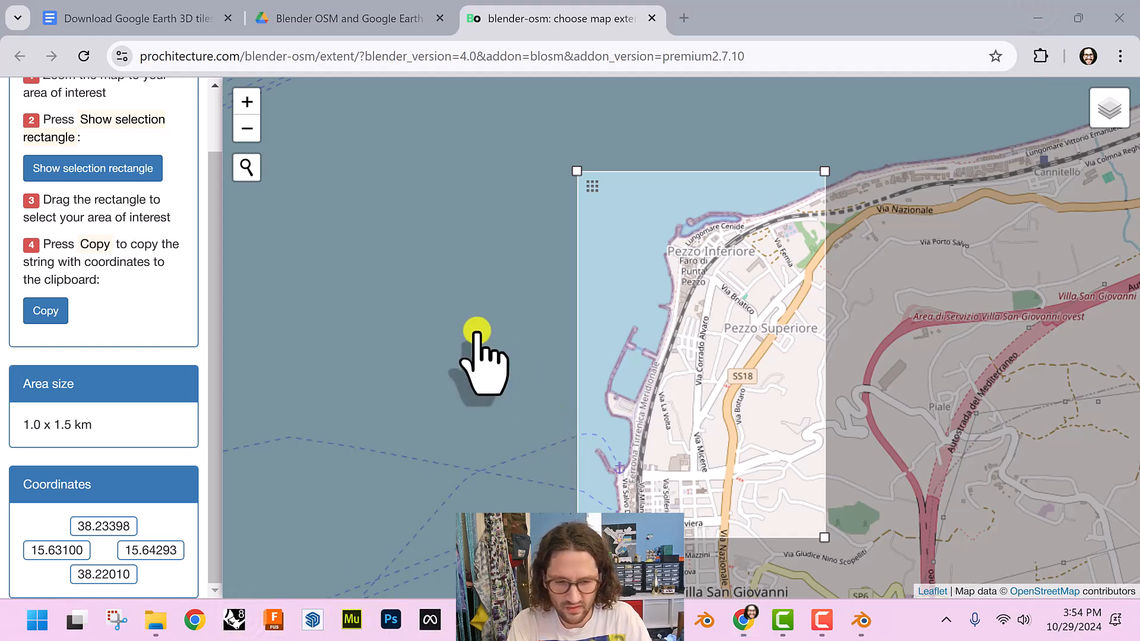
click(234, 620)
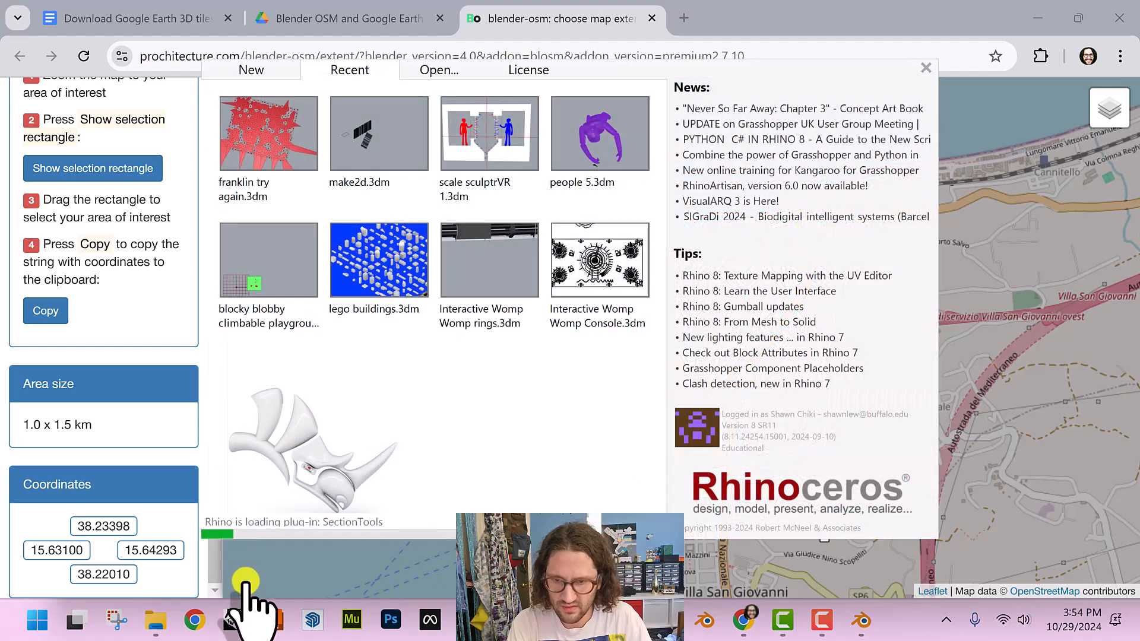
click(252, 70)
click(309, 223)
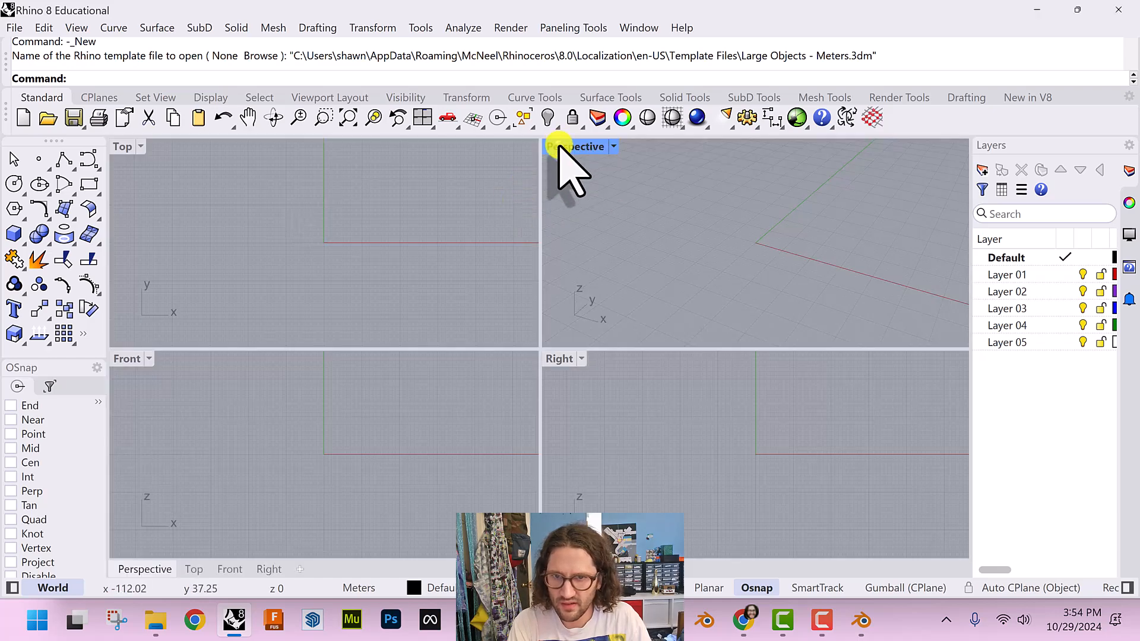
double_click(559, 147)
Import example.glb from the Desktop into the new model
click(14, 28)
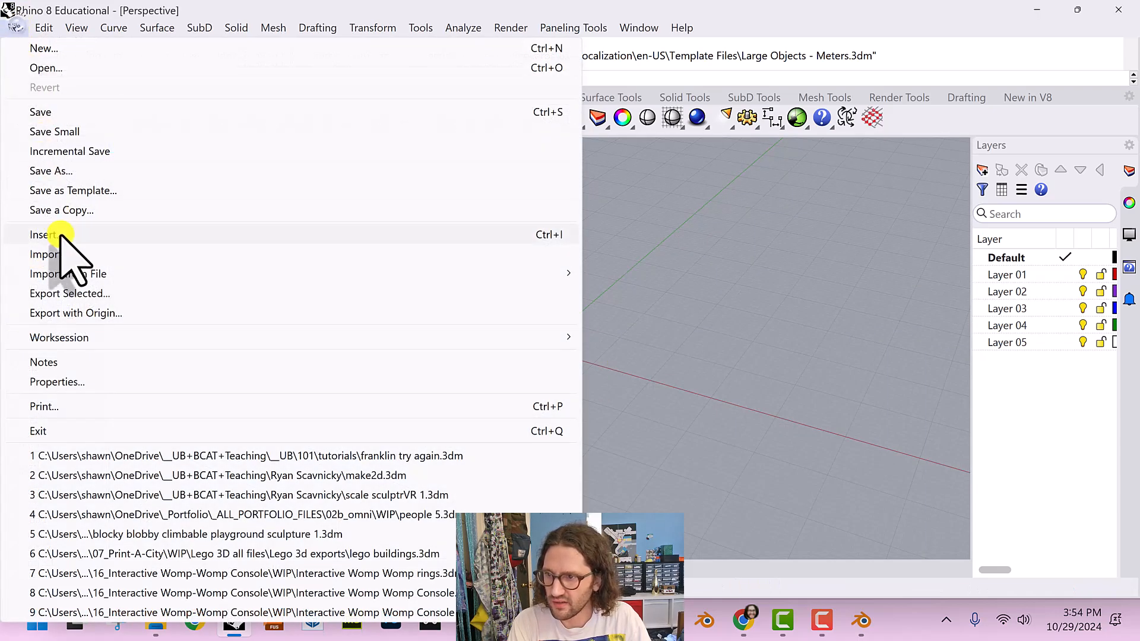
click(74, 254)
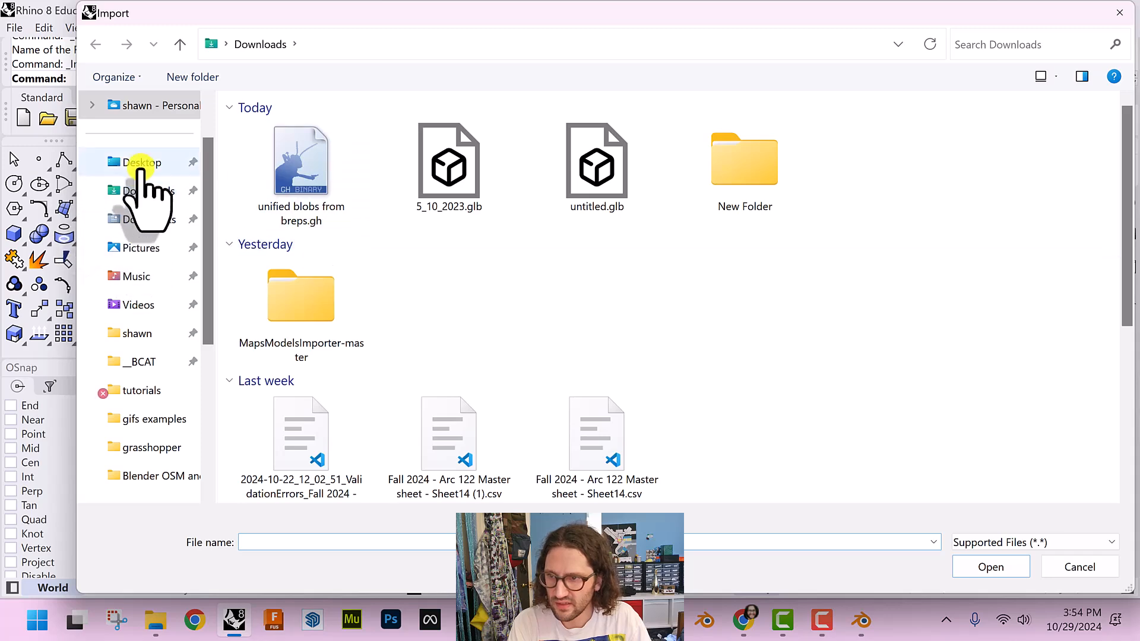
click(141, 171)
click(351, 327)
double_click(358, 324)
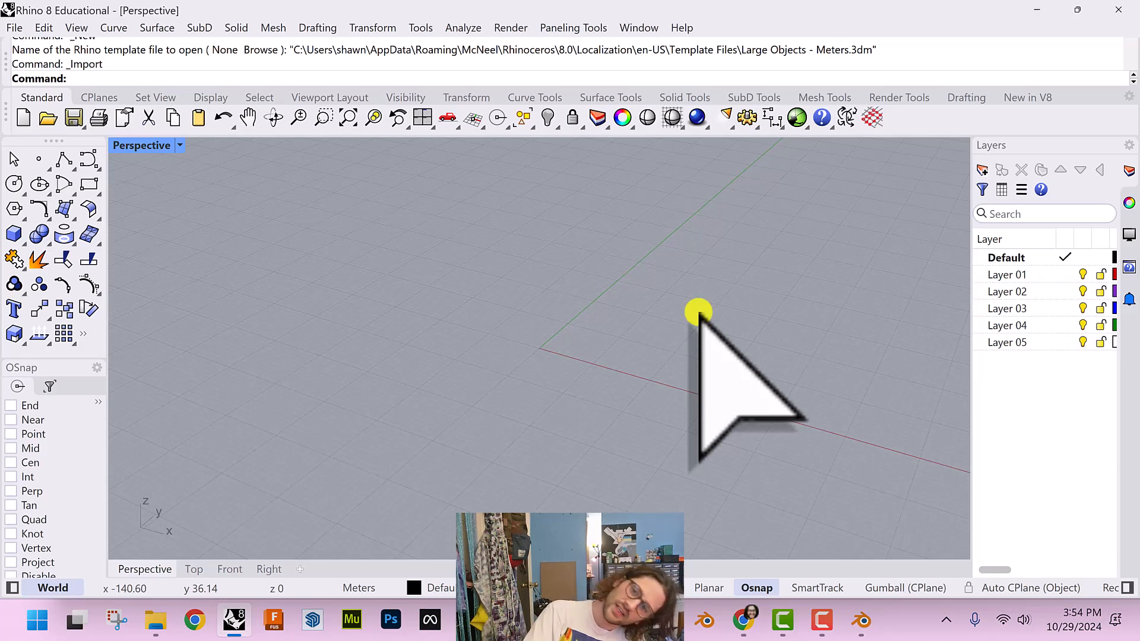
scroll(598, 351, down, 3)
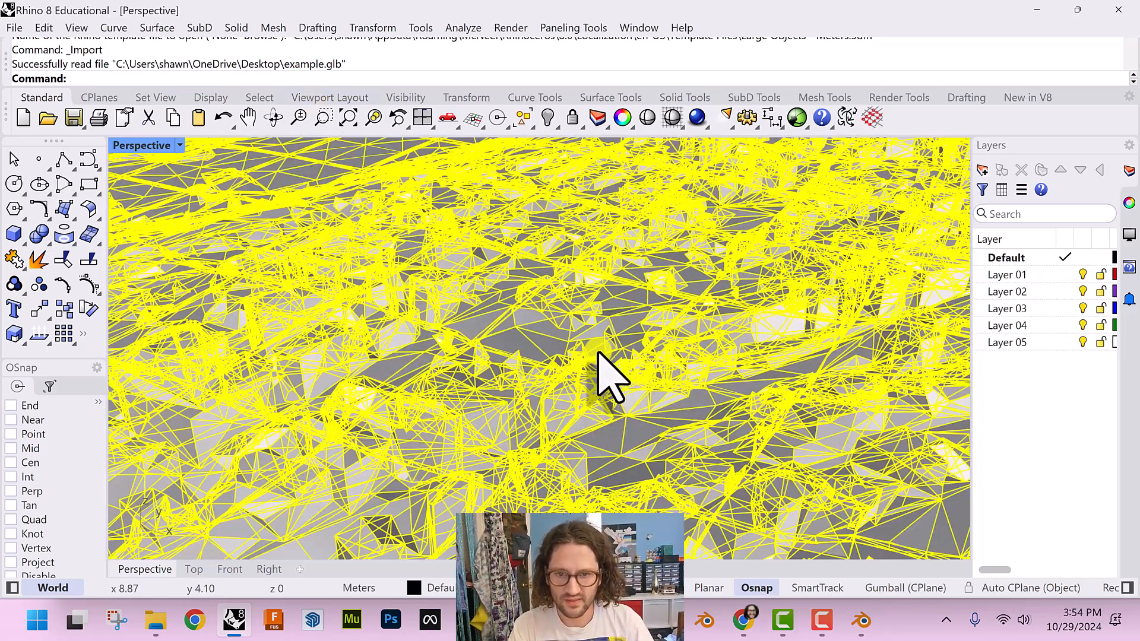
Examine the imported Google tiles mesh from several angles
scroll(597, 352, down, 5)
click(308, 206)
scroll(475, 312, up, 1)
middle_click(448, 363)
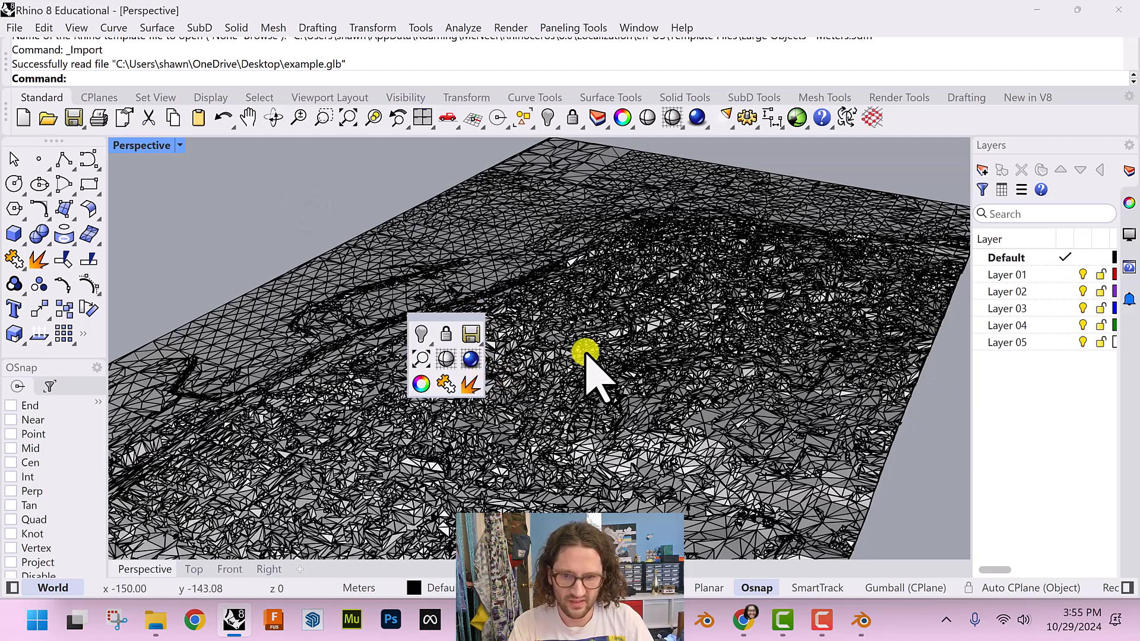
scroll(891, 450, down, 2)
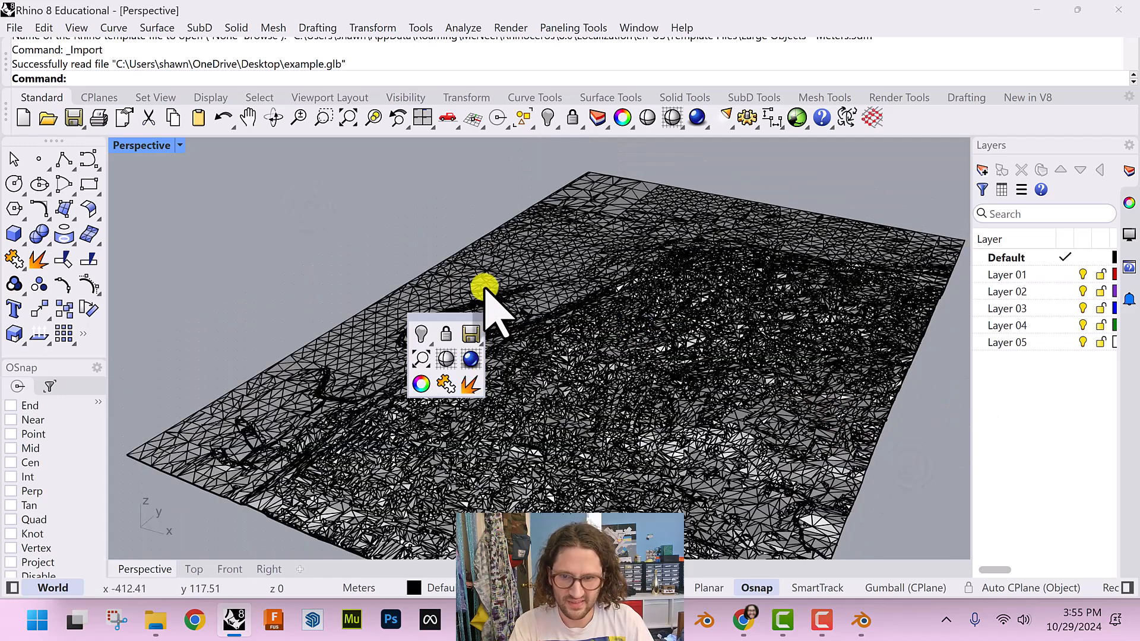
click(438, 261)
click(475, 251)
right_drag(445, 247, 593, 242)
scroll(593, 241, down, 6)
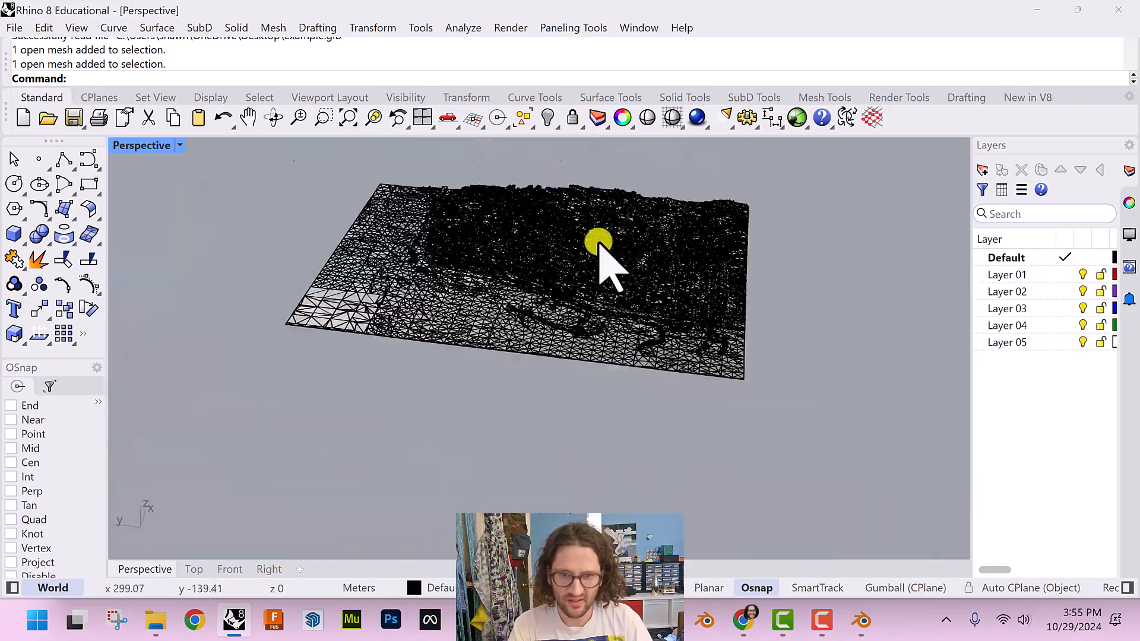
Move all imported meshes onto Layer 05, rename that layer with a name beginning "google earth t" and make it current
drag(772, 169, 257, 432)
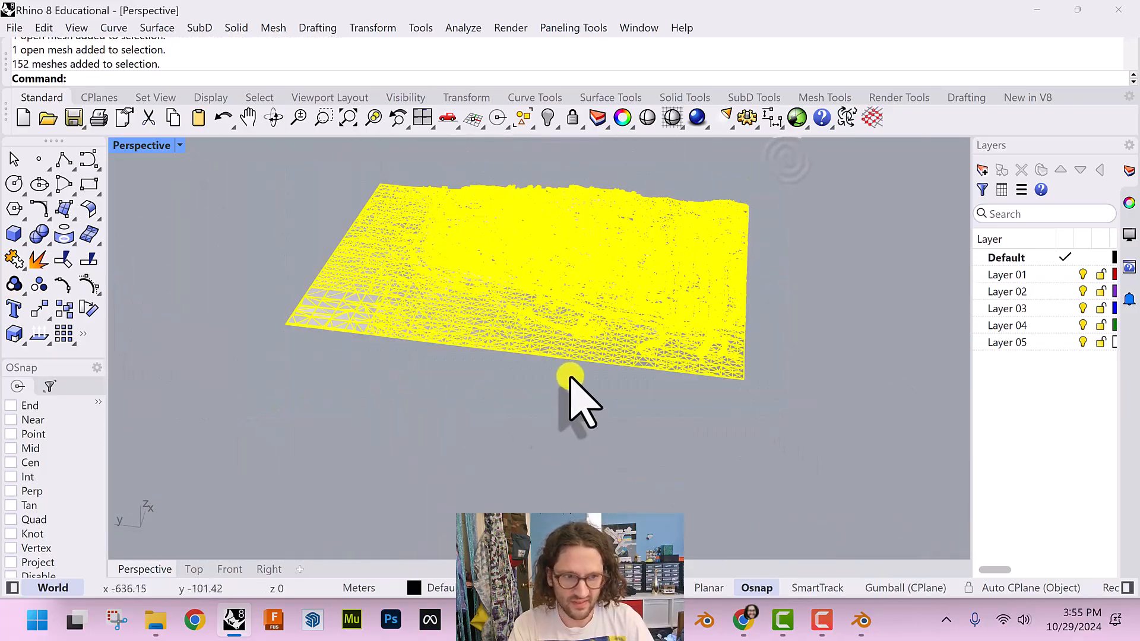
click(1008, 345)
right_click(1007, 347)
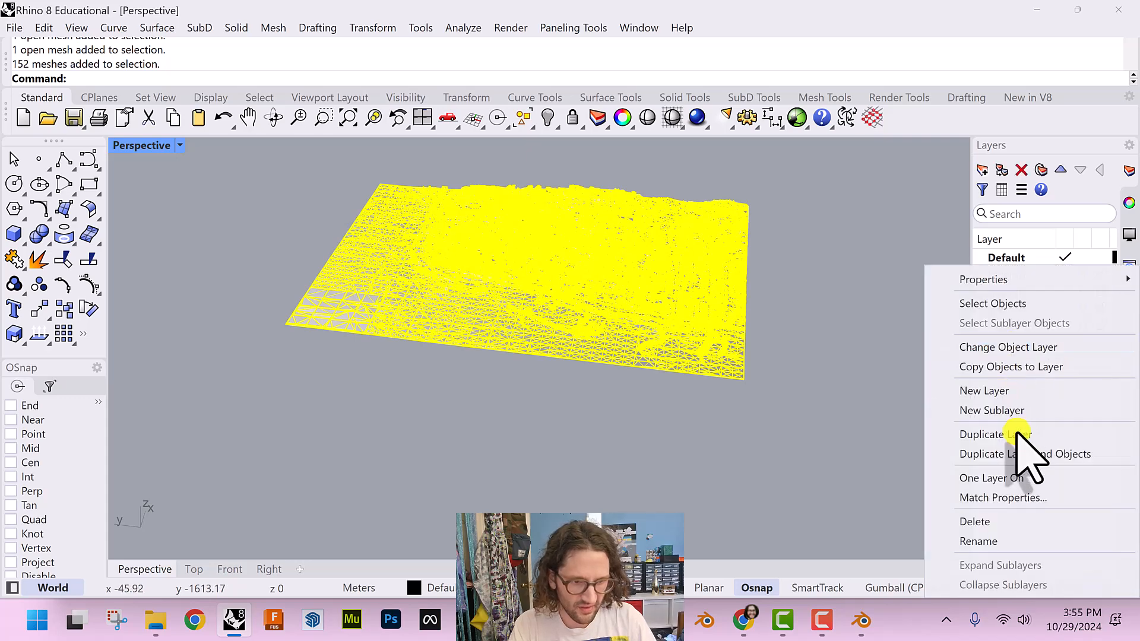
click(1025, 351)
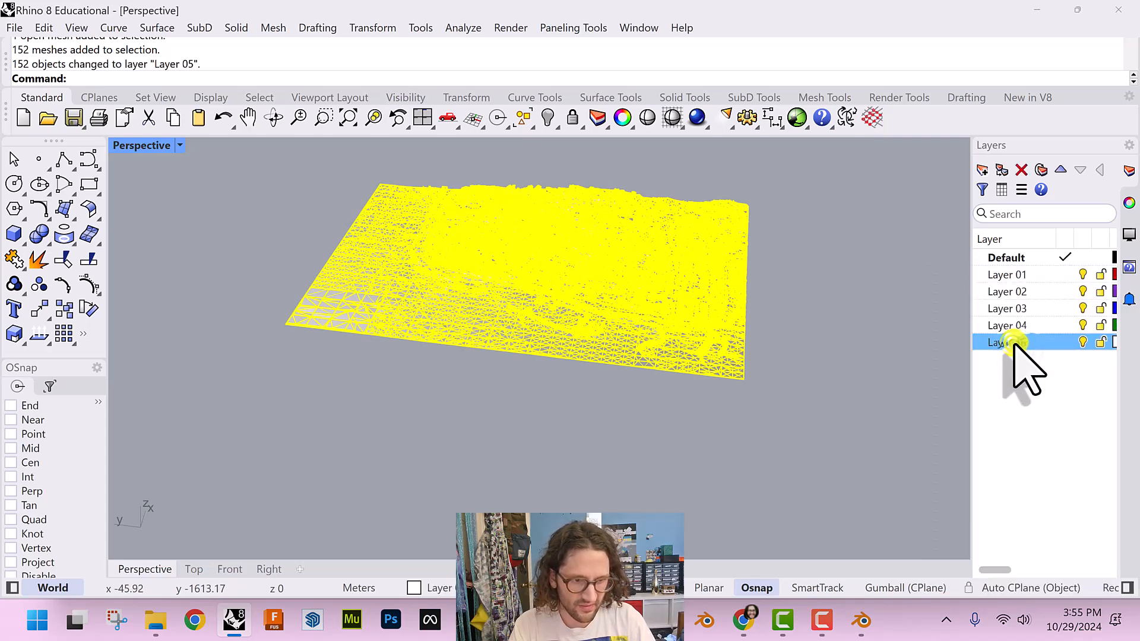
double_click(1043, 343)
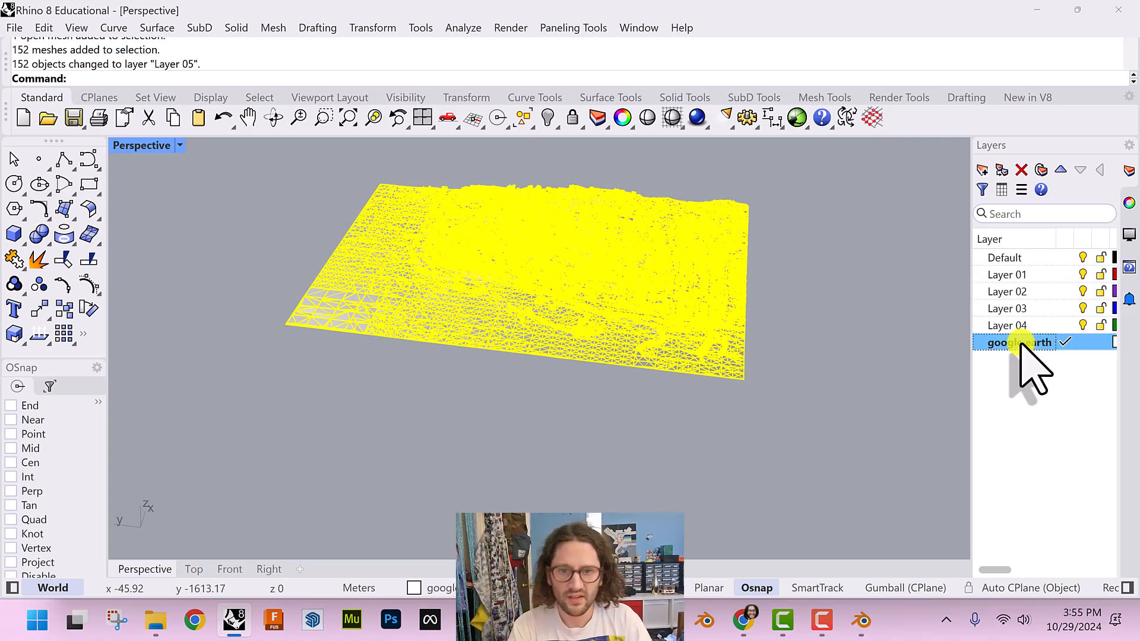
click(831, 190)
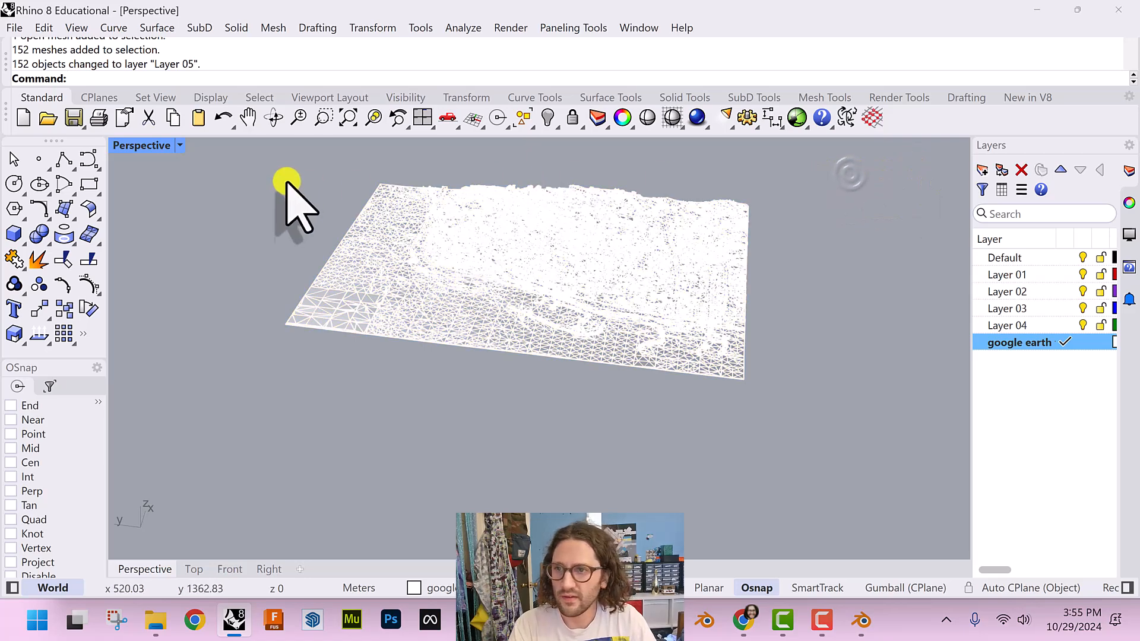
Set the Perspective viewport to the Rendered display mode and examine the textured city and coastline
click(181, 146)
click(232, 110)
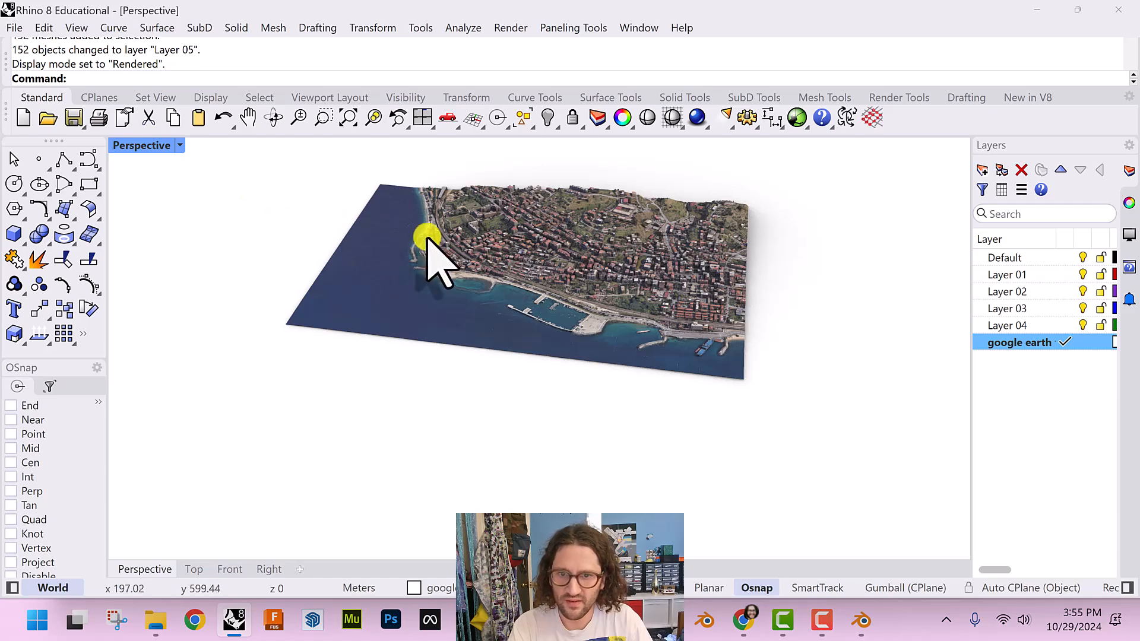
scroll(544, 215, up, 2)
scroll(606, 267, up, 3)
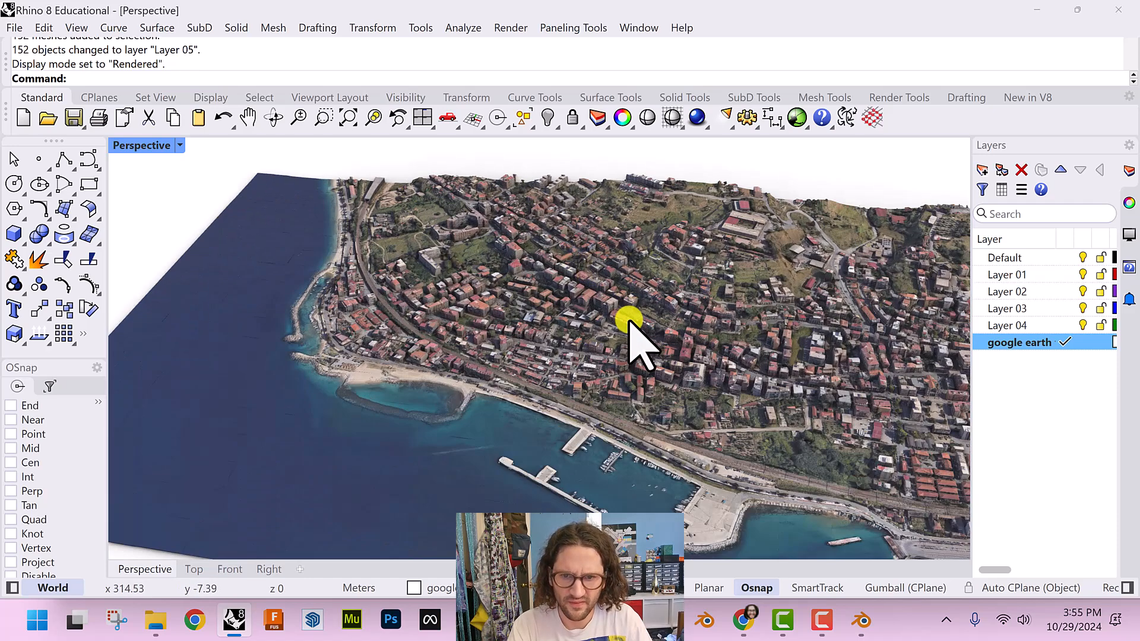
scroll(604, 371, up, 2)
middle_click(604, 368)
right_drag(681, 348, 757, 346)
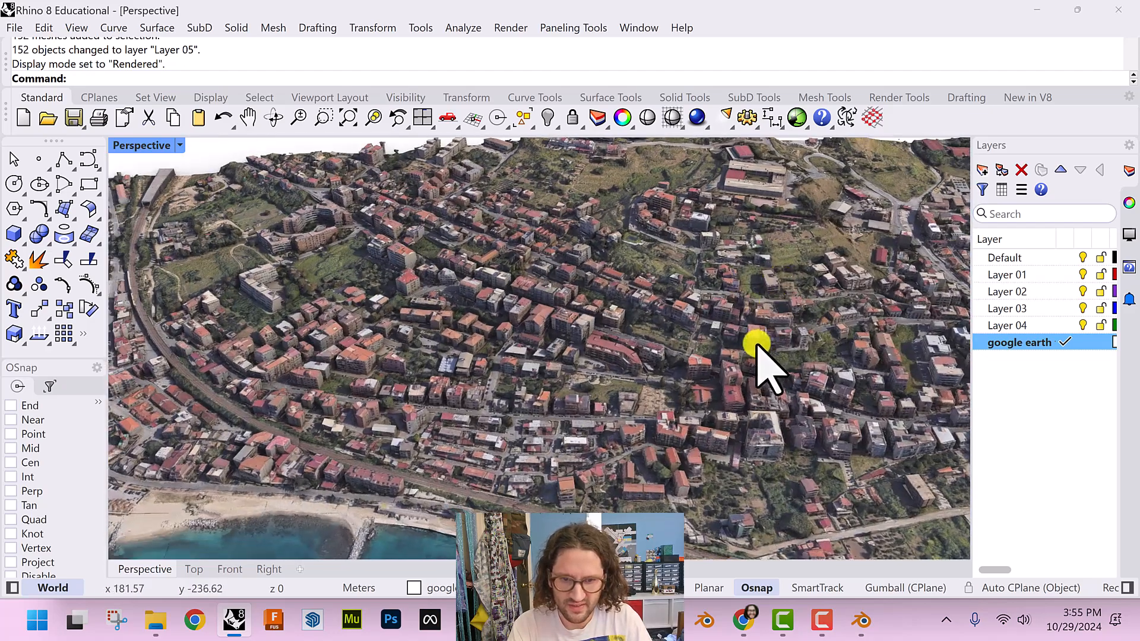
scroll(758, 346, down, 6)
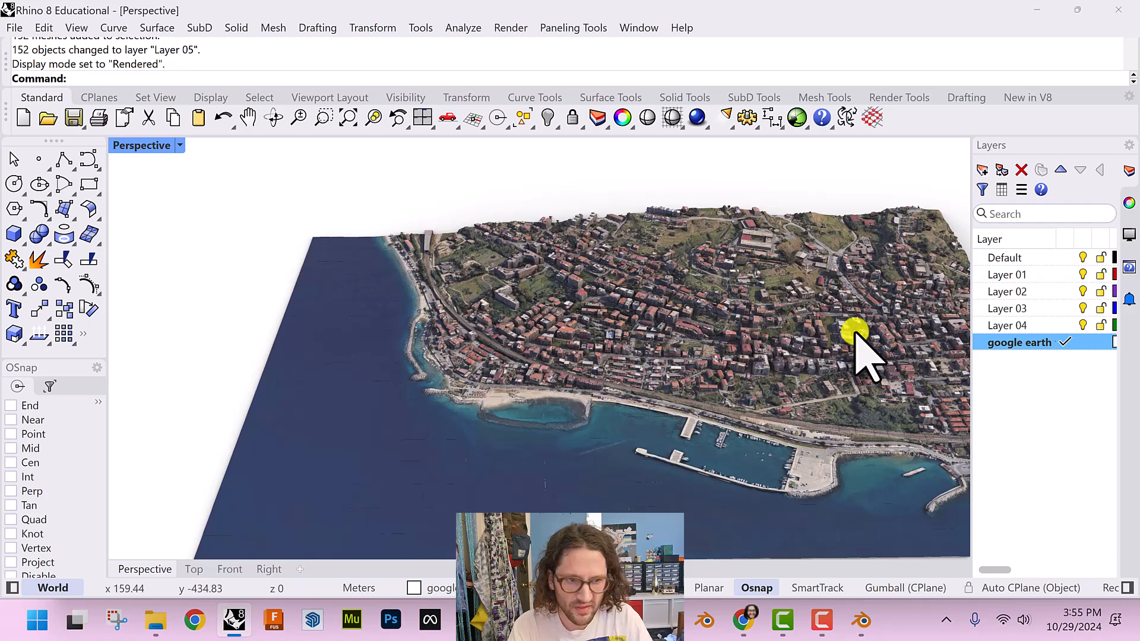
With Layer 04 made current and the google earth layer hidden, import example2.glb from the Desktop and check its terrain mesh
click(1062, 325)
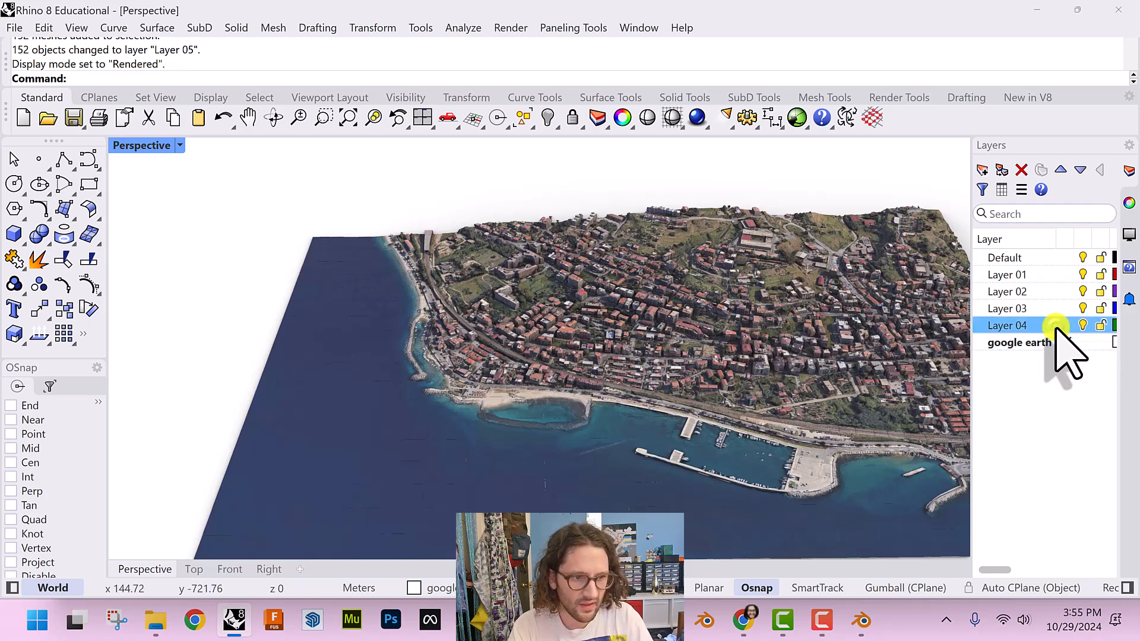
click(1081, 343)
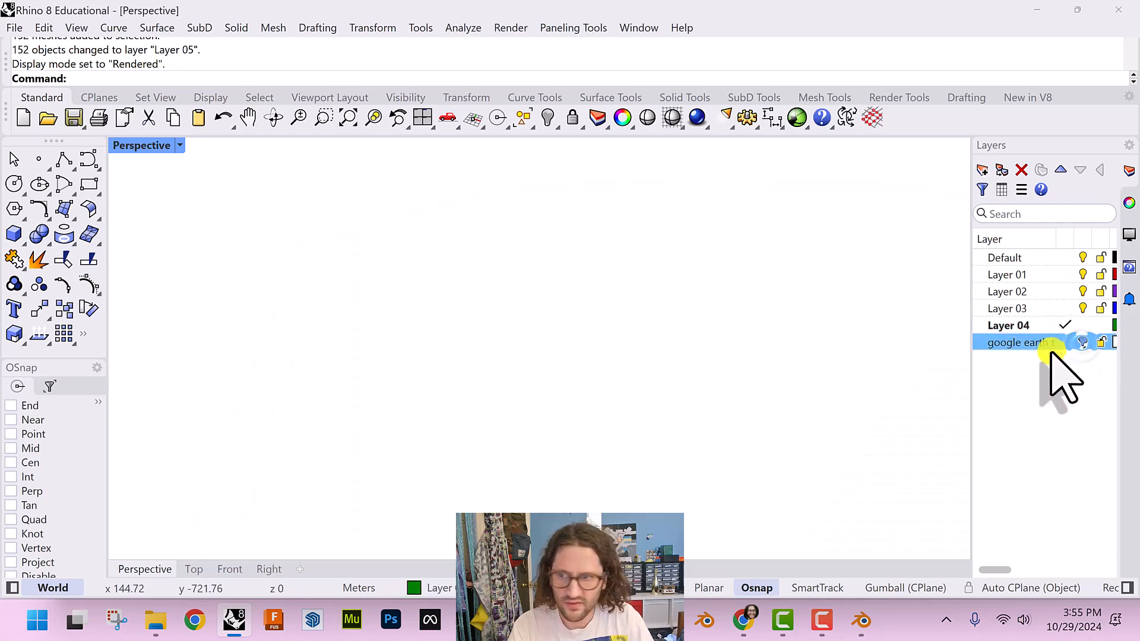
click(15, 28)
click(75, 255)
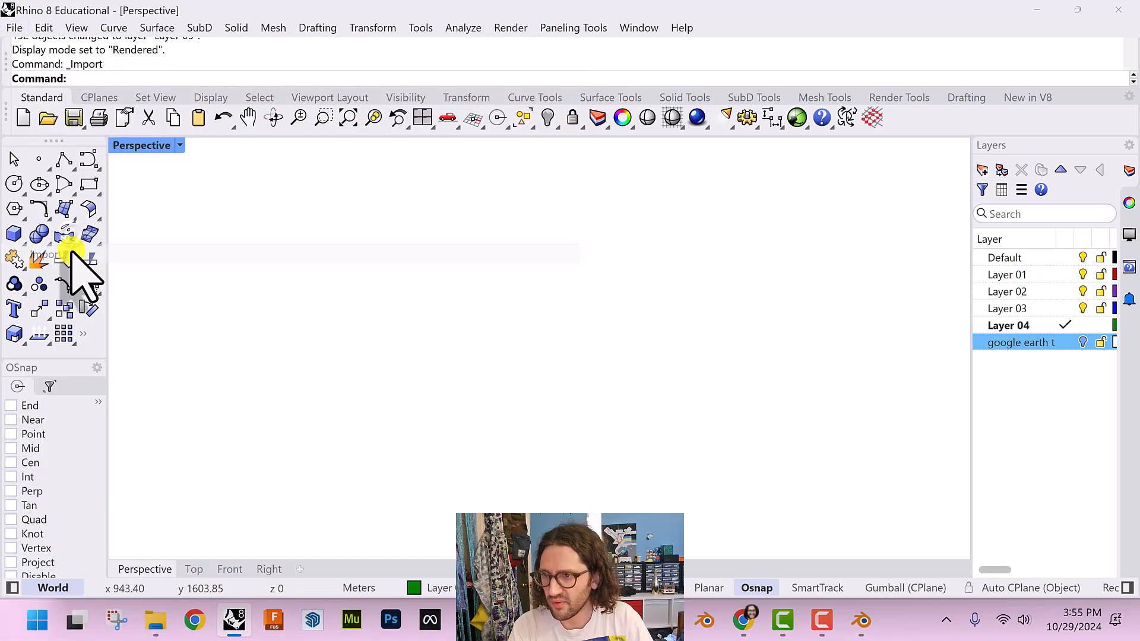
double_click(308, 325)
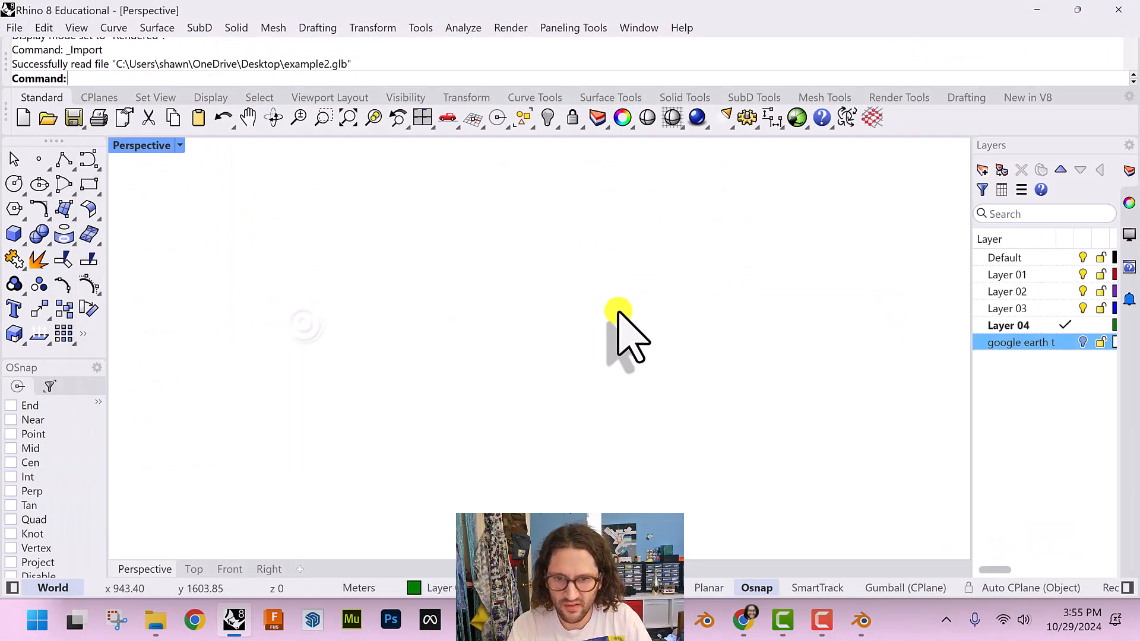
key(Escape)
right_drag(657, 356, 749, 377)
click(662, 395)
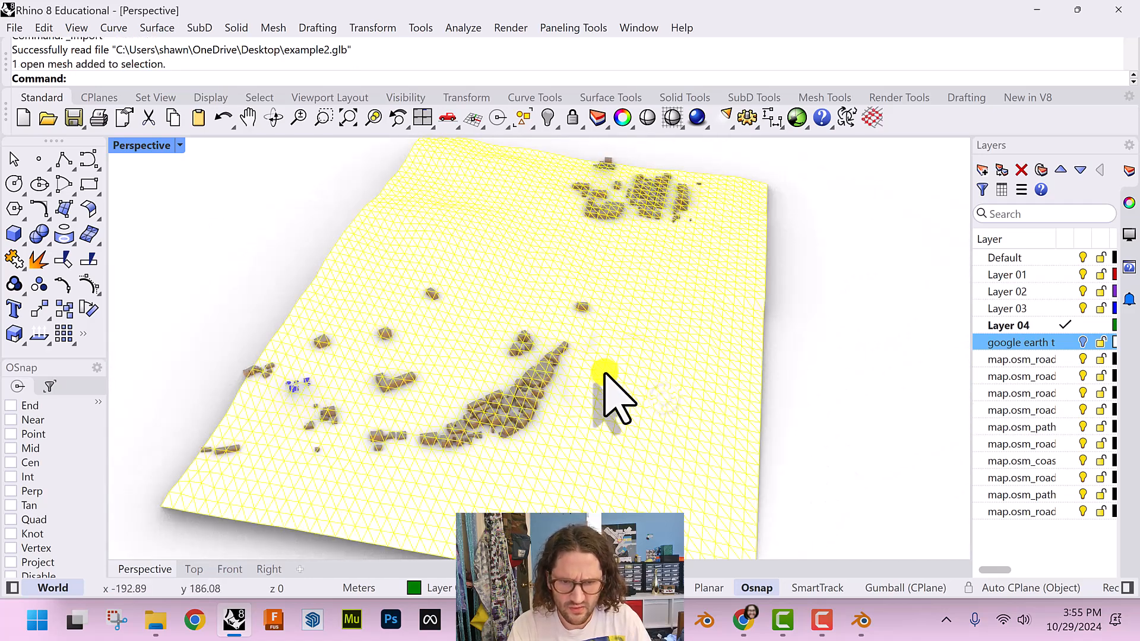
click(846, 357)
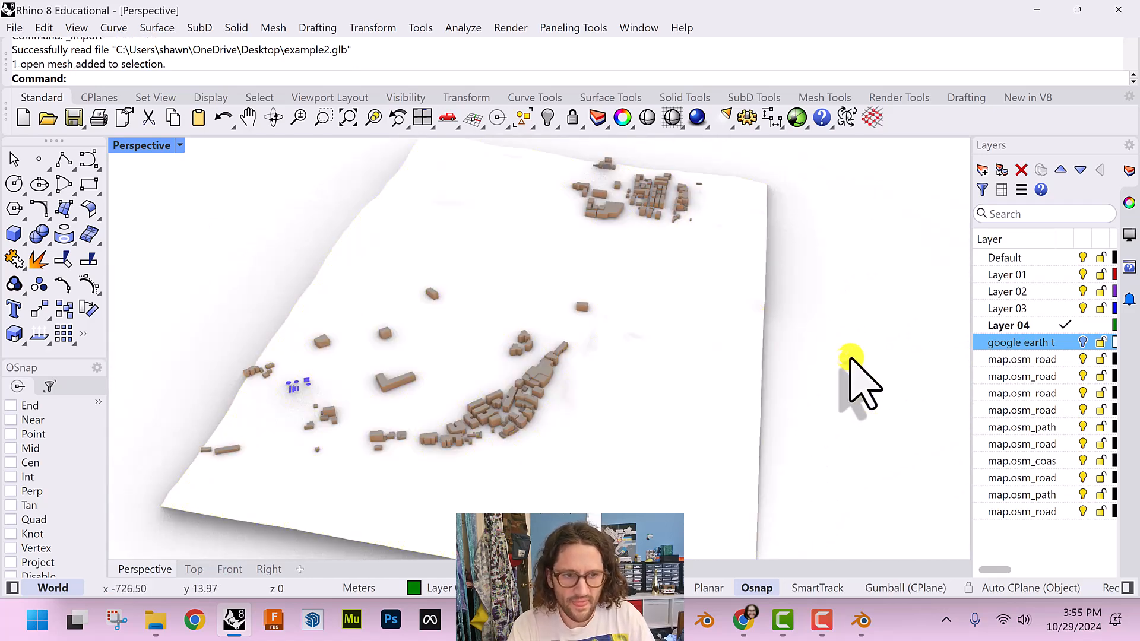
Nest all the imported map.osm layers under Layer 04 as sublayers and collapse the group
click(1084, 342)
click(1036, 360)
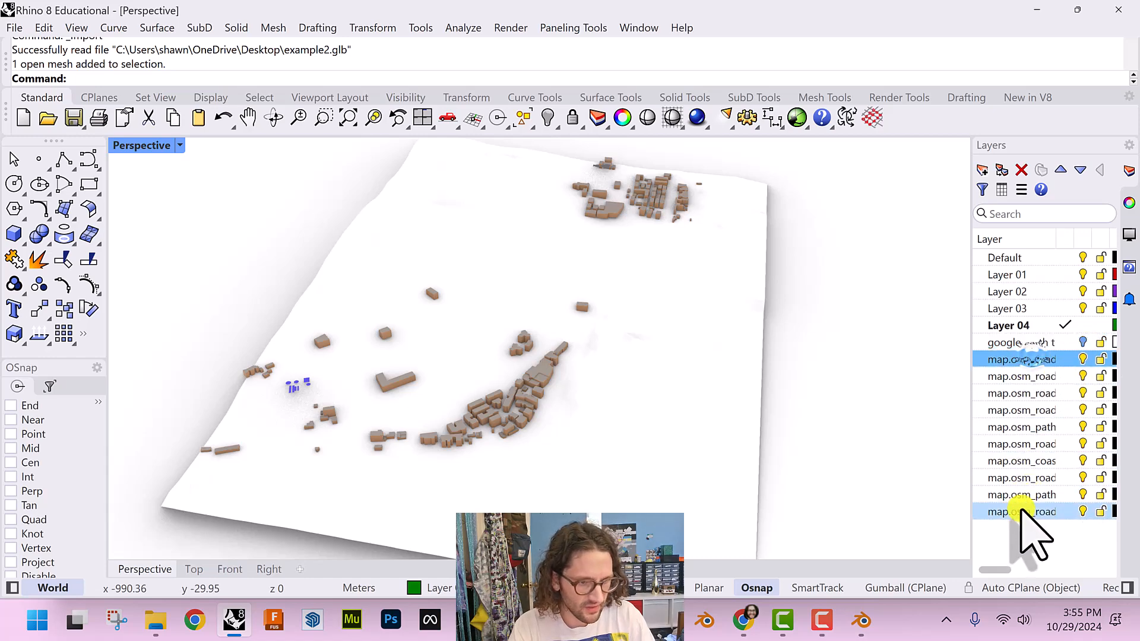
shift+click(1022, 510)
drag(1024, 359, 1027, 327)
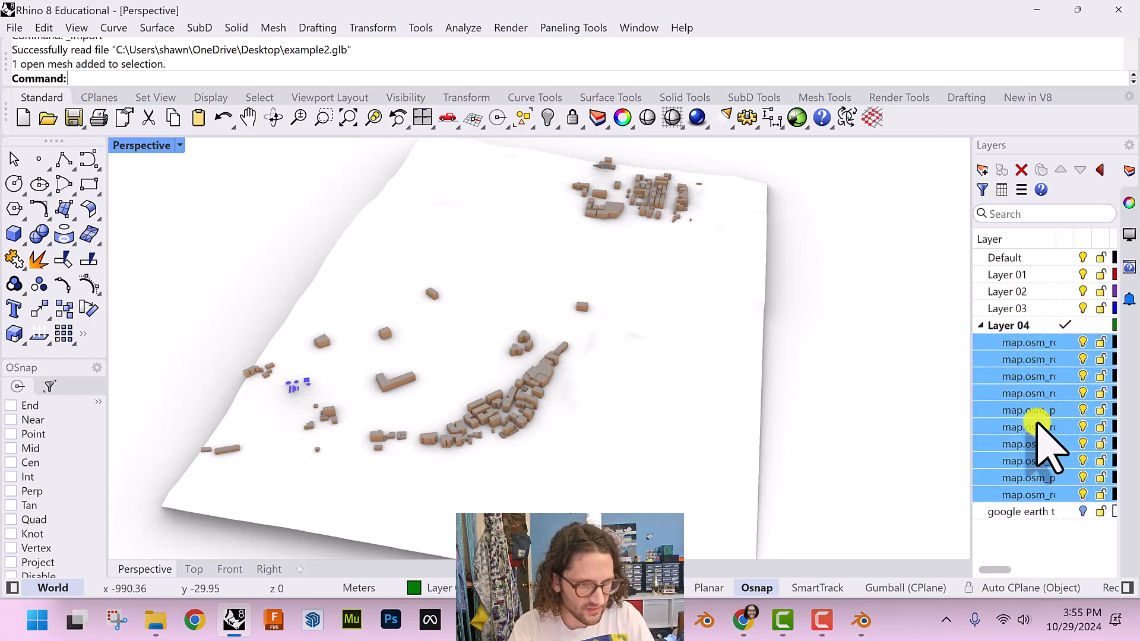
click(981, 325)
Turn the google earth layer back on and examine how its tiles line up with the imported terrain mesh
click(1083, 342)
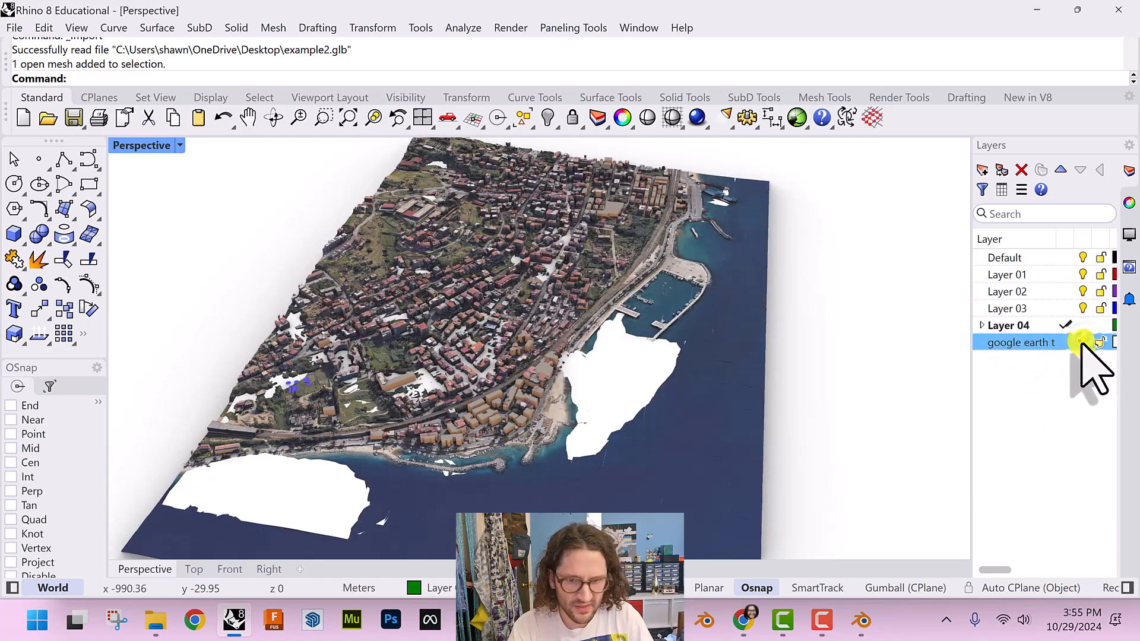
right_drag(629, 336, 701, 304)
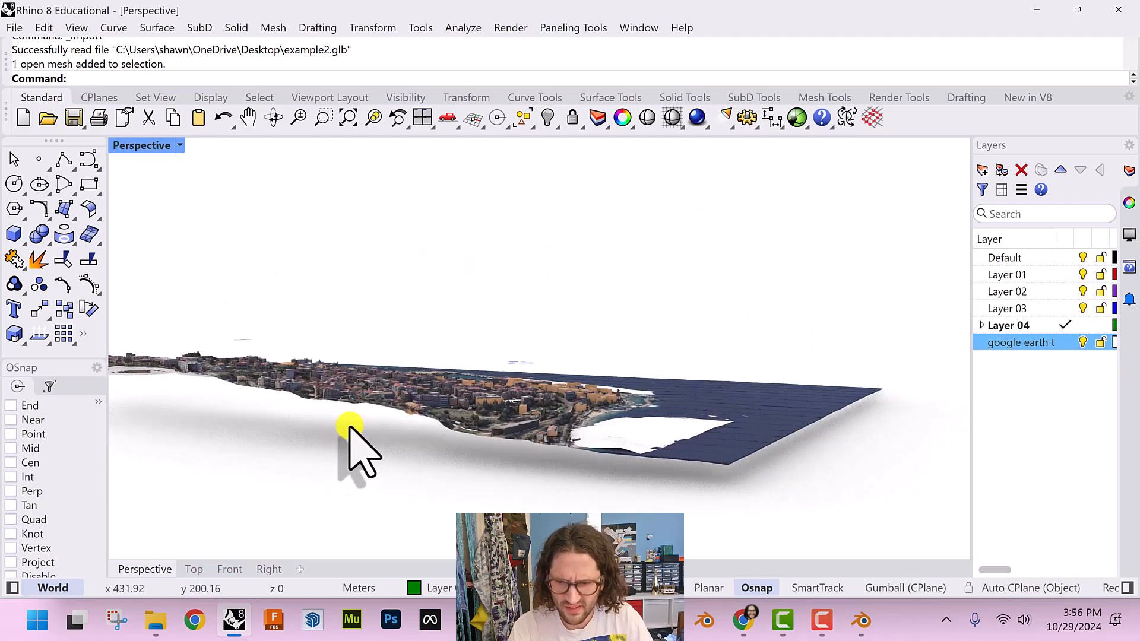
scroll(355, 424, up, 3)
right_drag(552, 399, 674, 458)
click(710, 426)
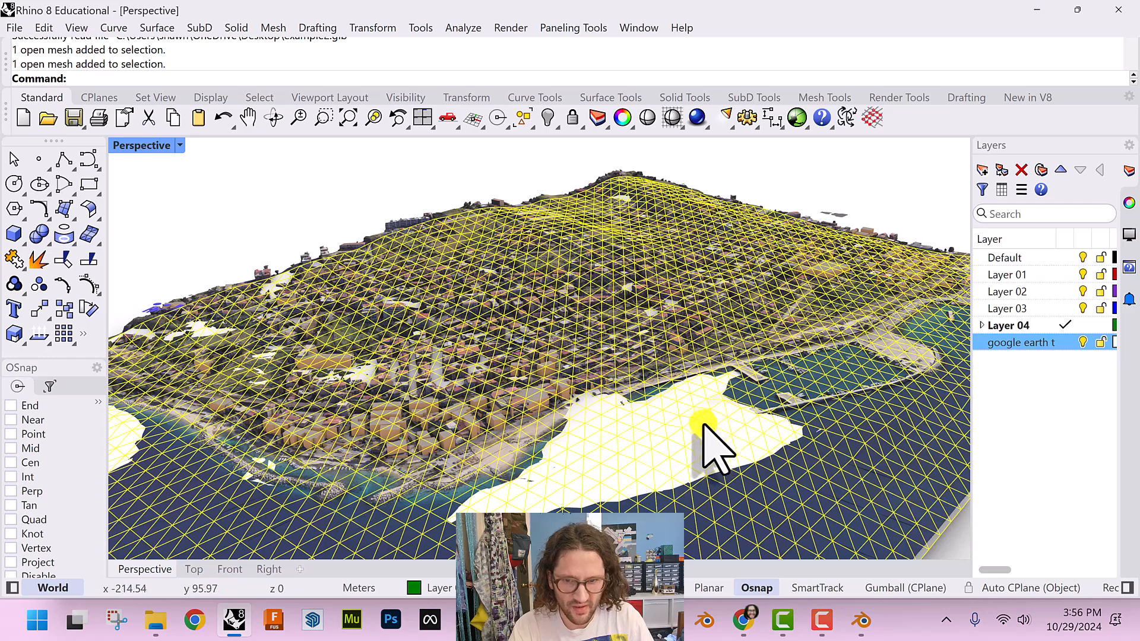
scroll(691, 412, down, 2)
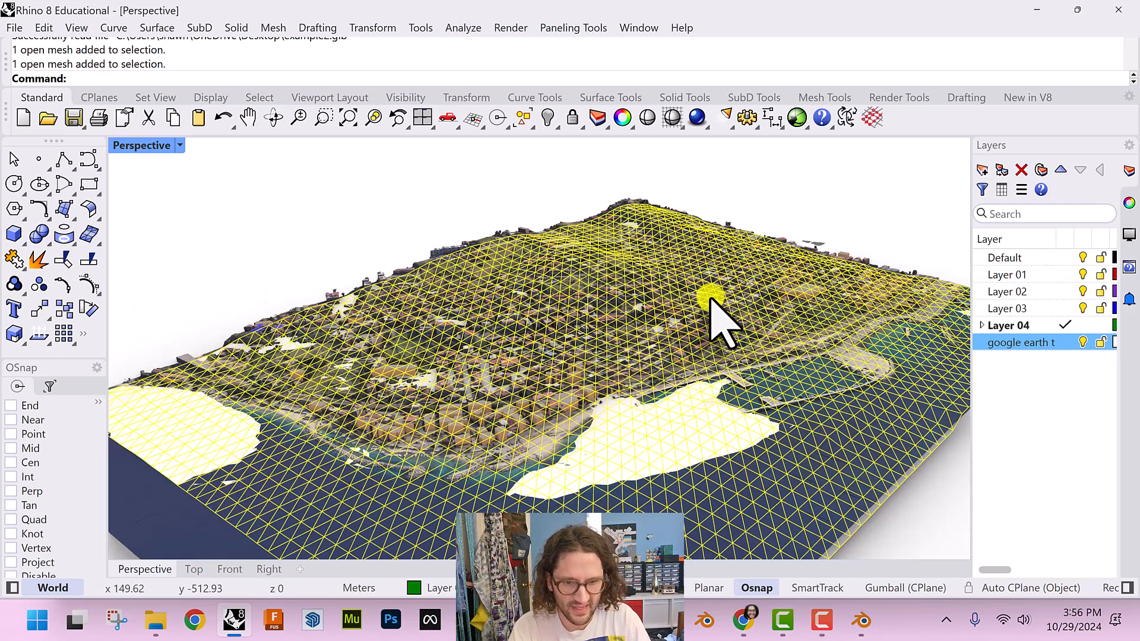
click(1082, 341)
click(1082, 341)
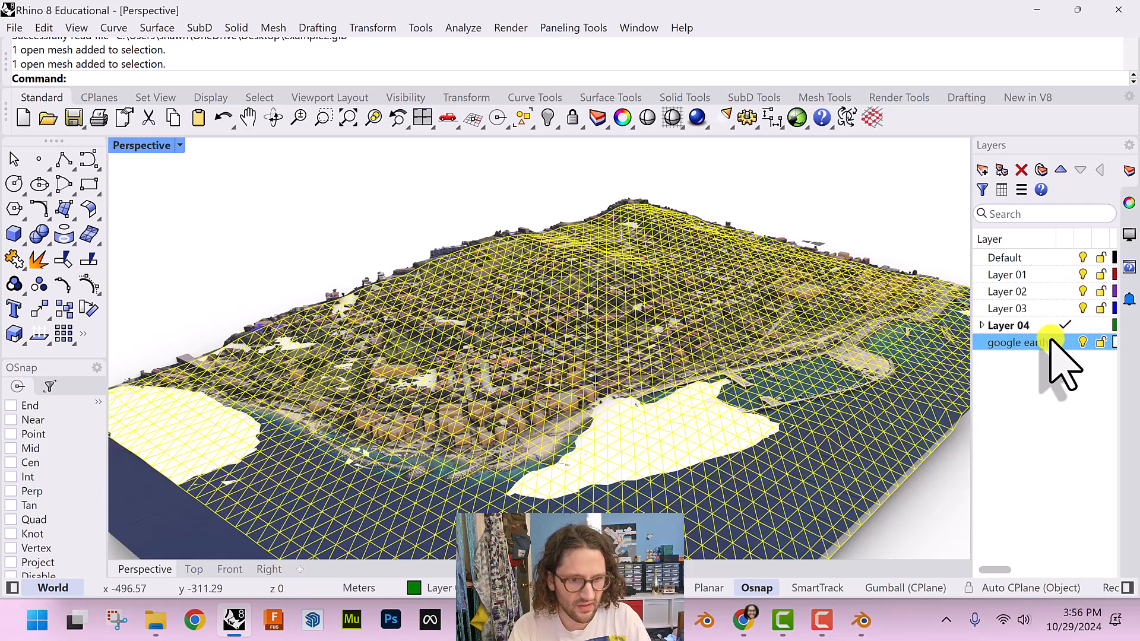
right_drag(466, 305, 529, 303)
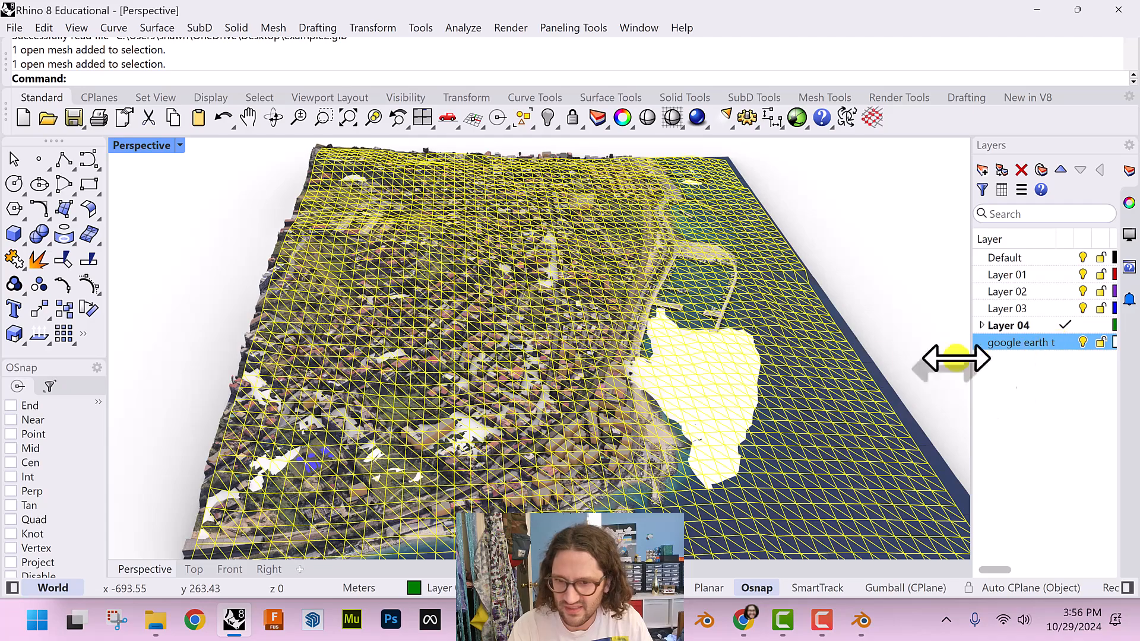
right_drag(879, 363, 837, 339)
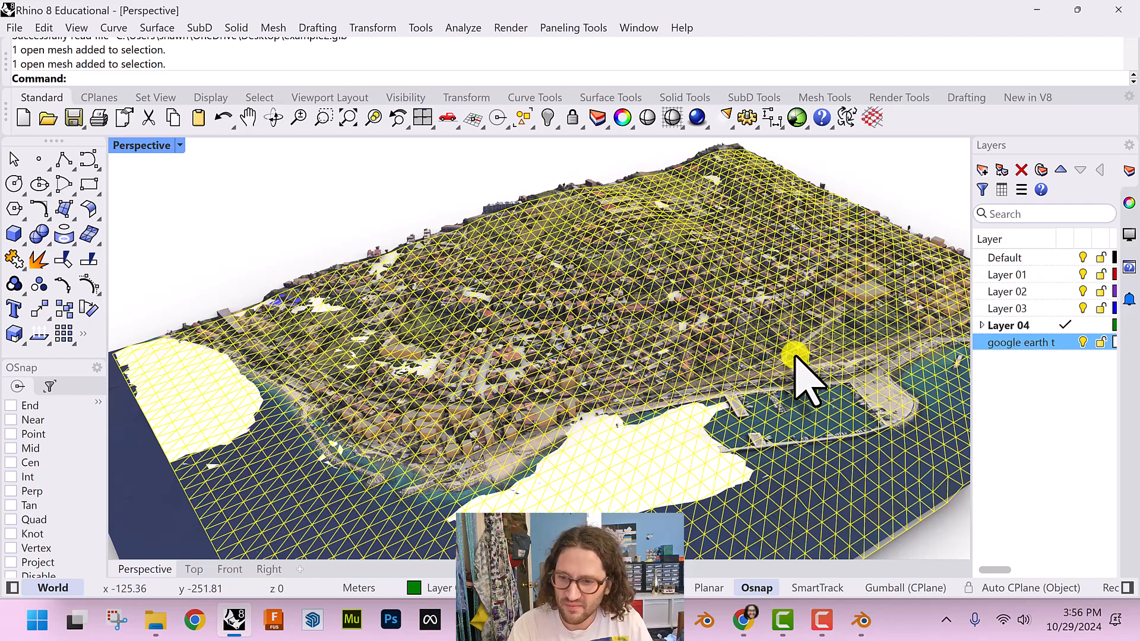
Switch to Blender, hide the Terrain object and map.osm collection, and enable the Google 3D Tiles collection
key(alt+Tab)
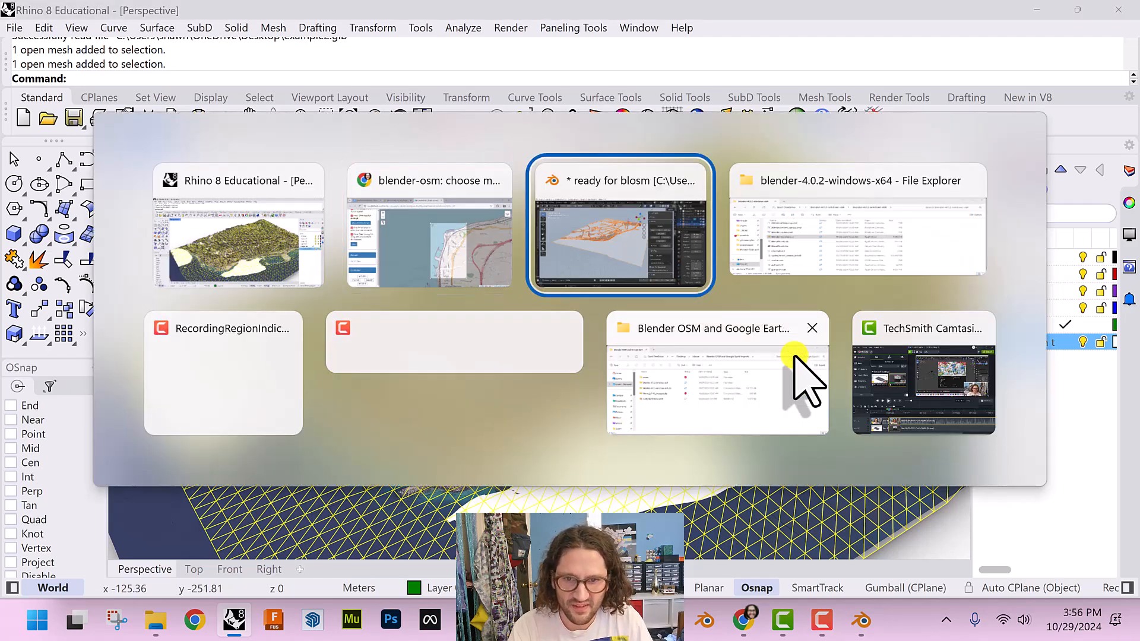
key(alt+Tab)
middle_drag(433, 331, 462, 309)
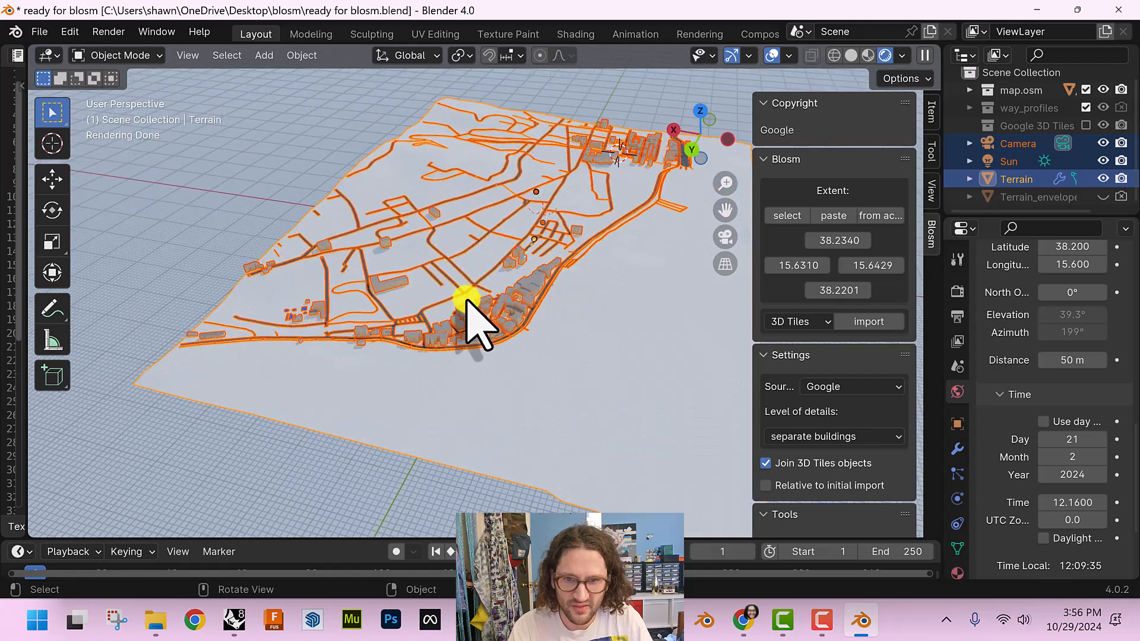
click(1103, 179)
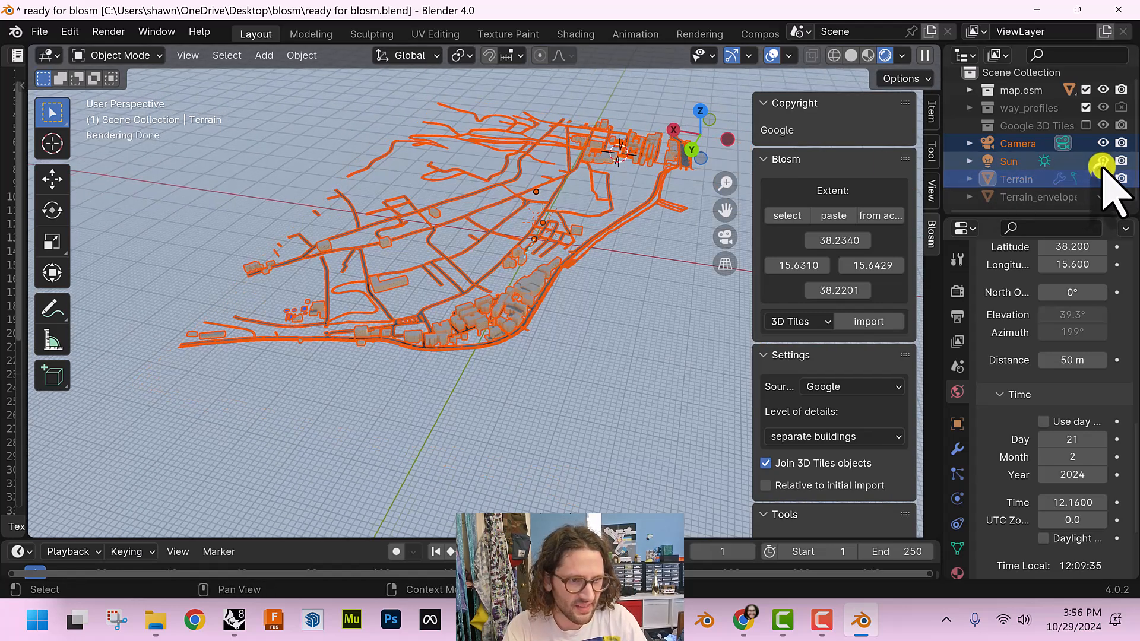
click(1103, 89)
click(1099, 126)
click(1101, 126)
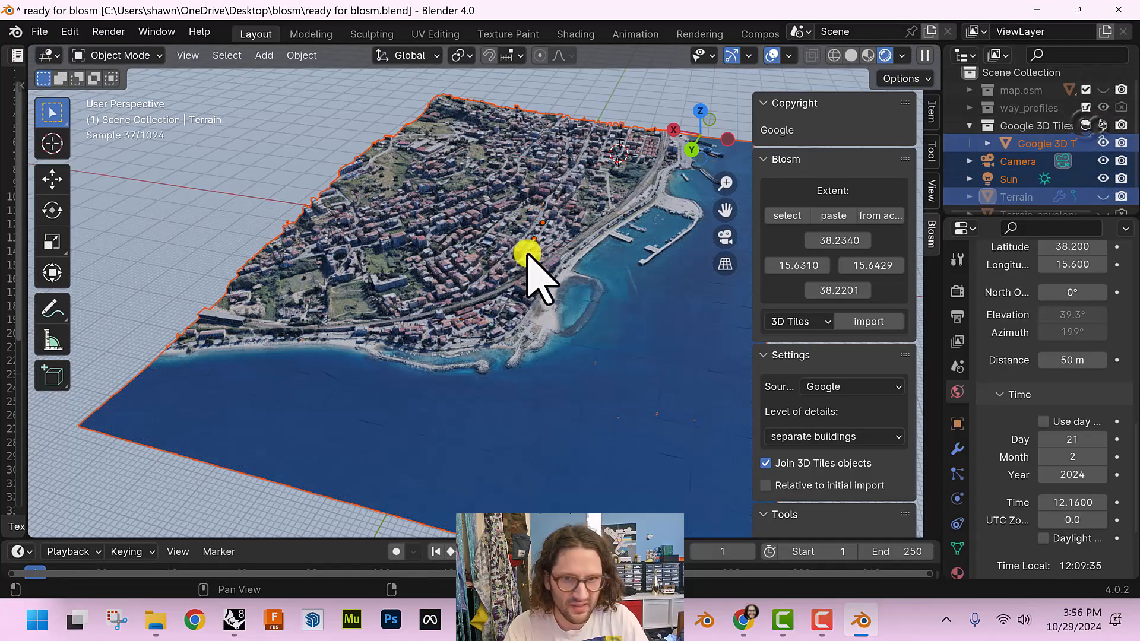
View the Google 3D tiles through the scene camera and render the image
scroll(529, 176, up, 4)
key(KP_0)
middle_drag(564, 224, 540, 243)
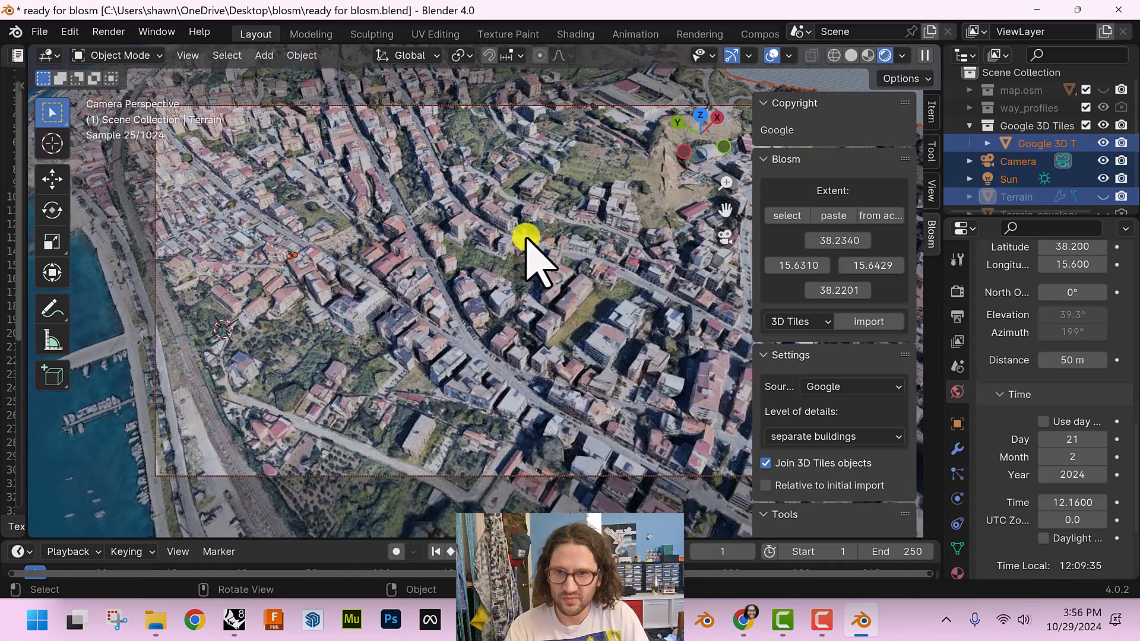
click(109, 31)
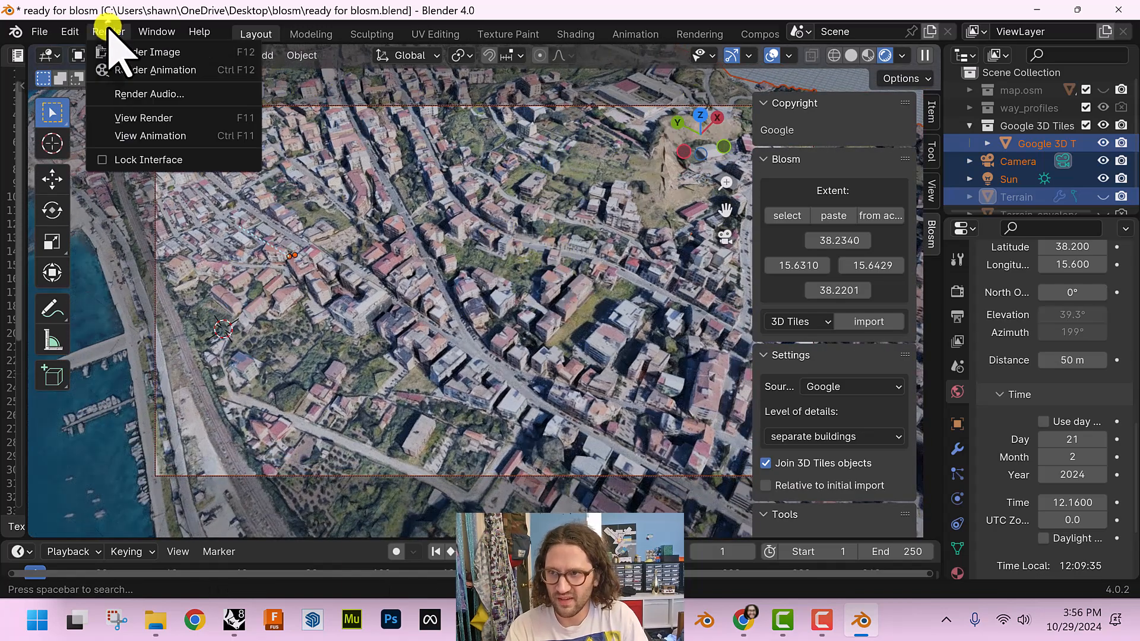
click(122, 48)
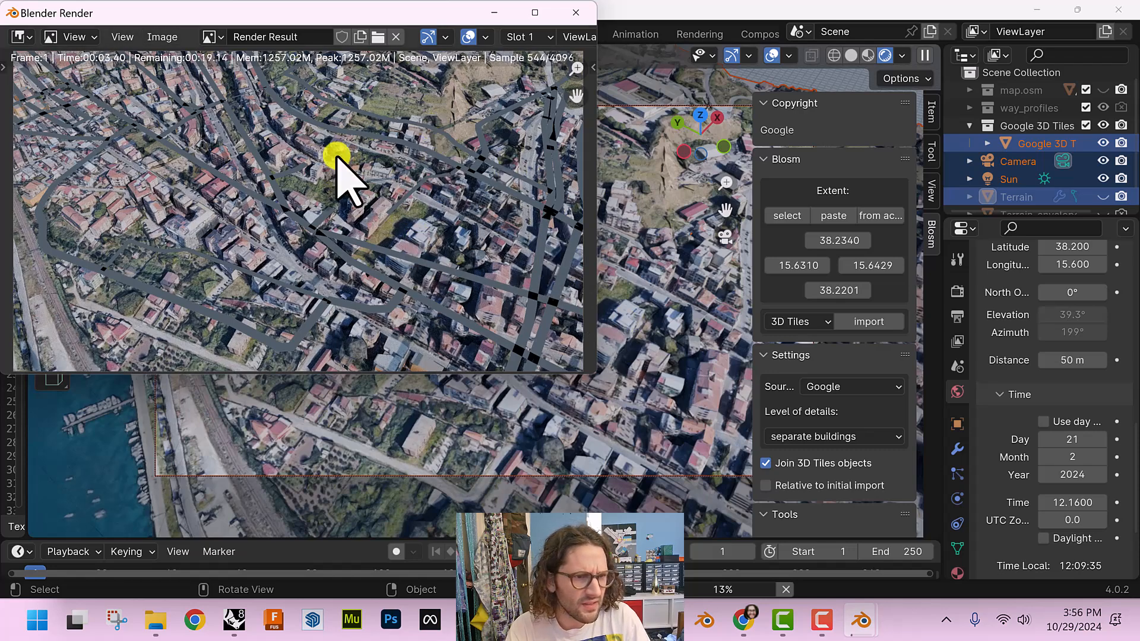
Exclude the map.osm and way_profiles collections and disable Terrain in renders, and render the camera view again
click(1086, 107)
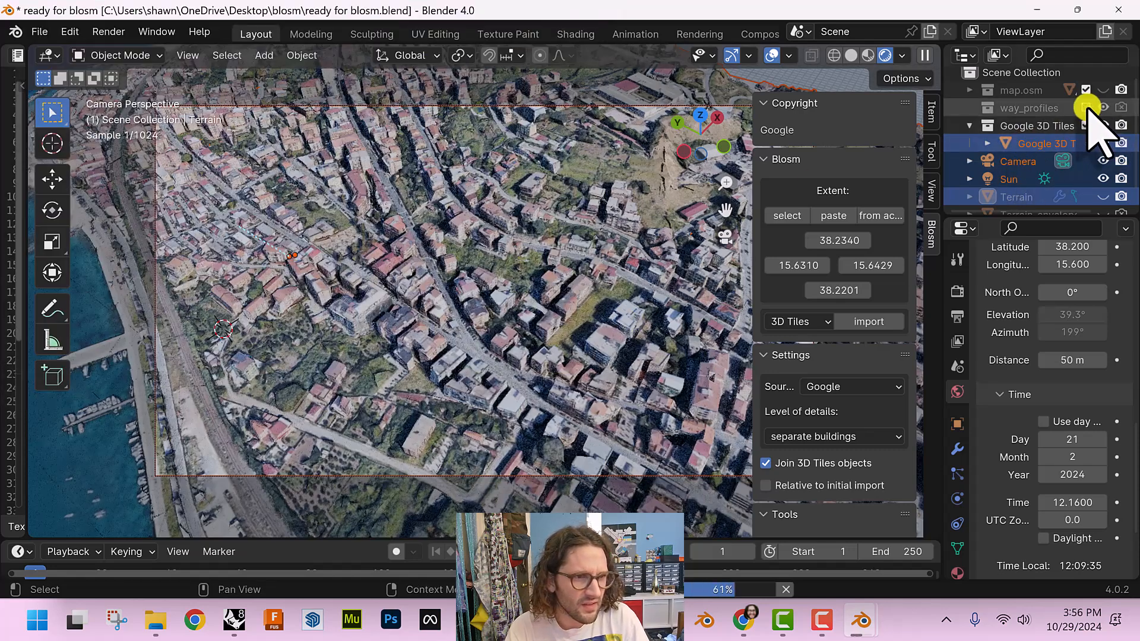
click(1086, 90)
scroll(1087, 142, down, 1)
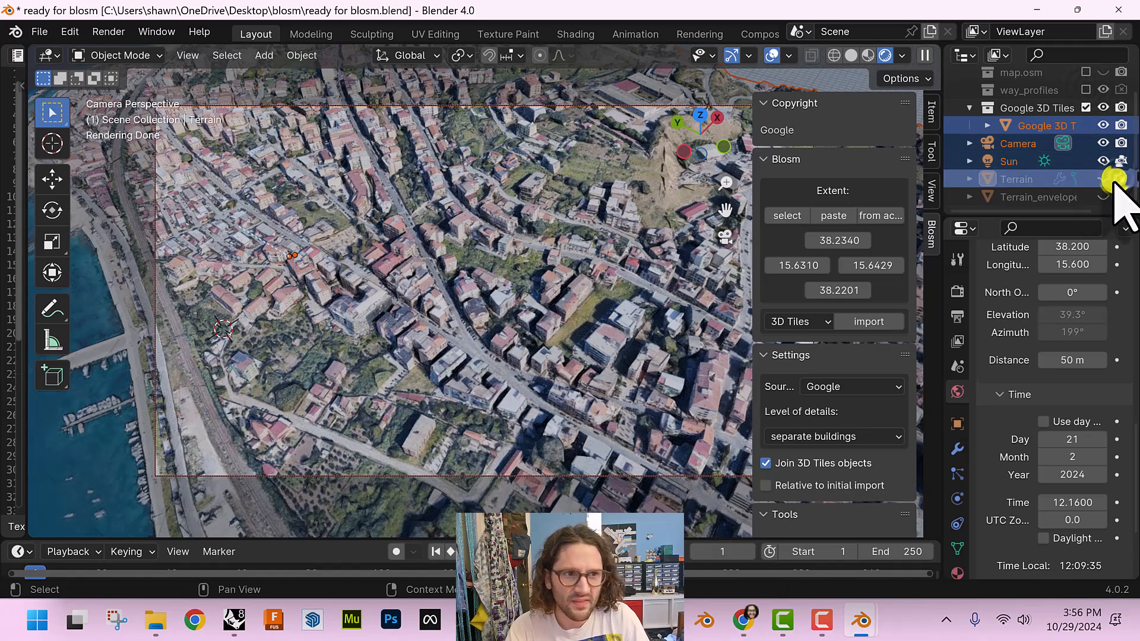
click(107, 32)
click(122, 50)
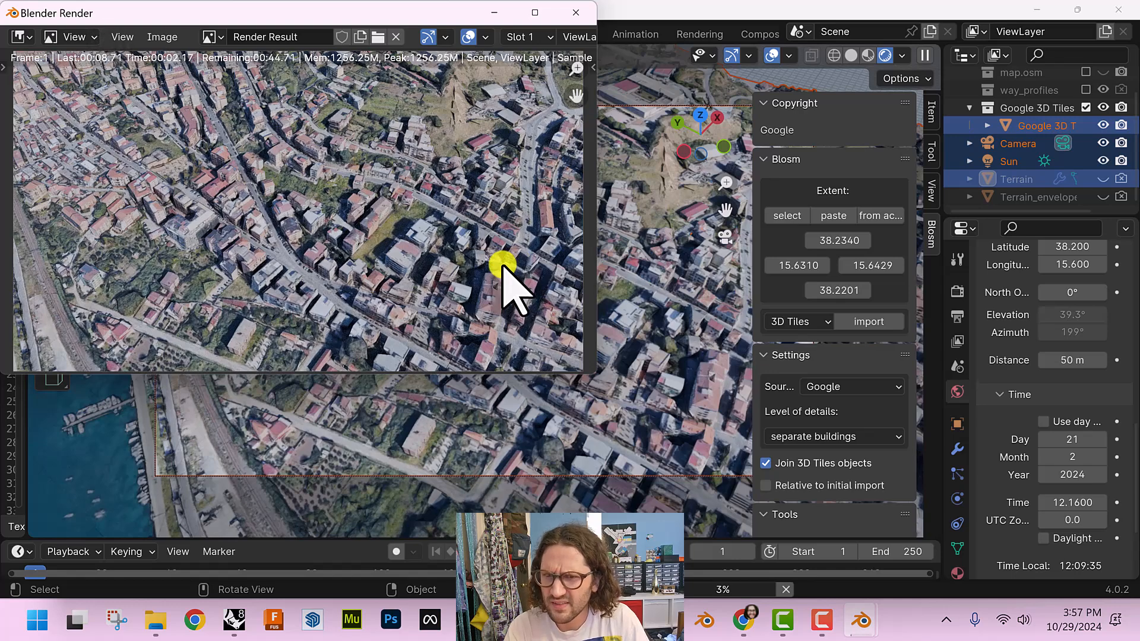
click(582, 11)
Add a metaball of type Ball to the scene and scale it up to a large white form over the city
key(shift+a)
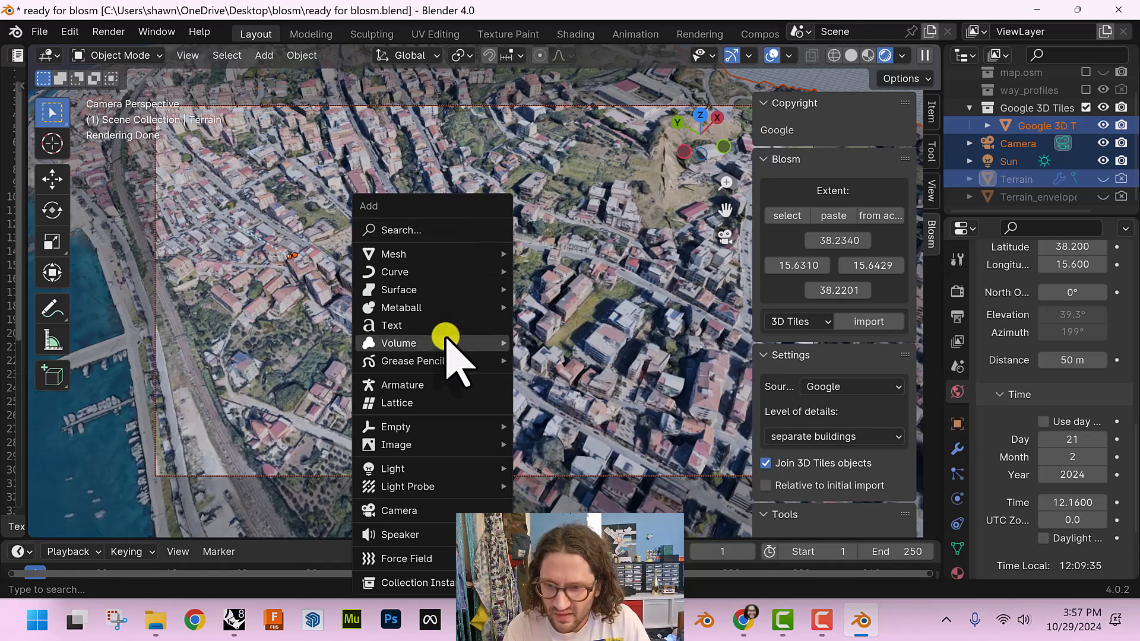
mouse_move(466, 307)
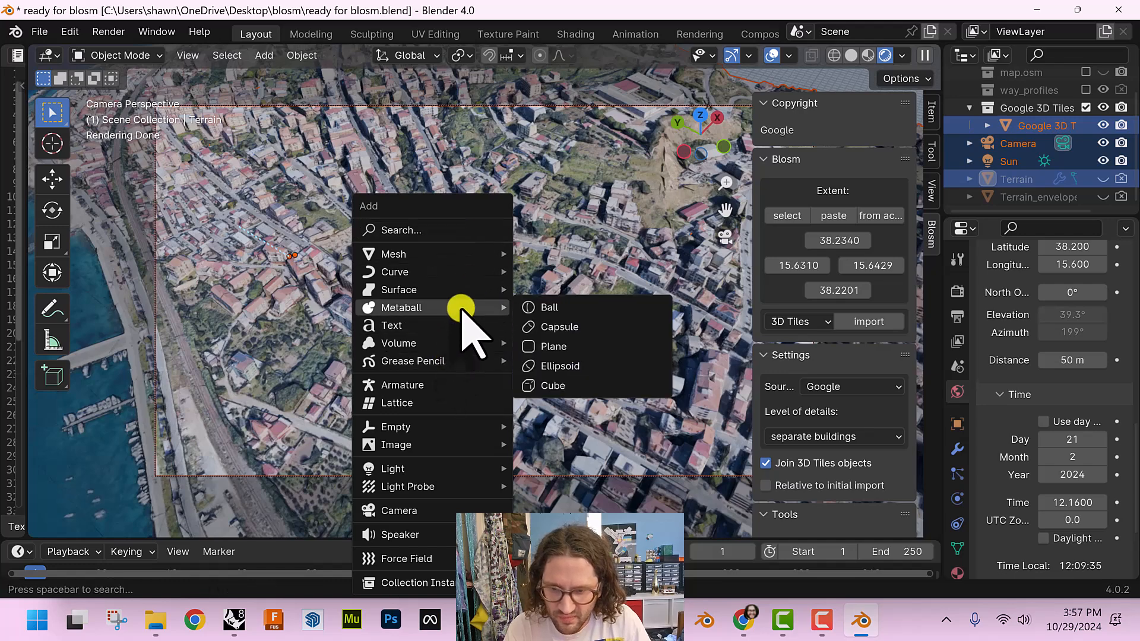
click(527, 308)
key(s)
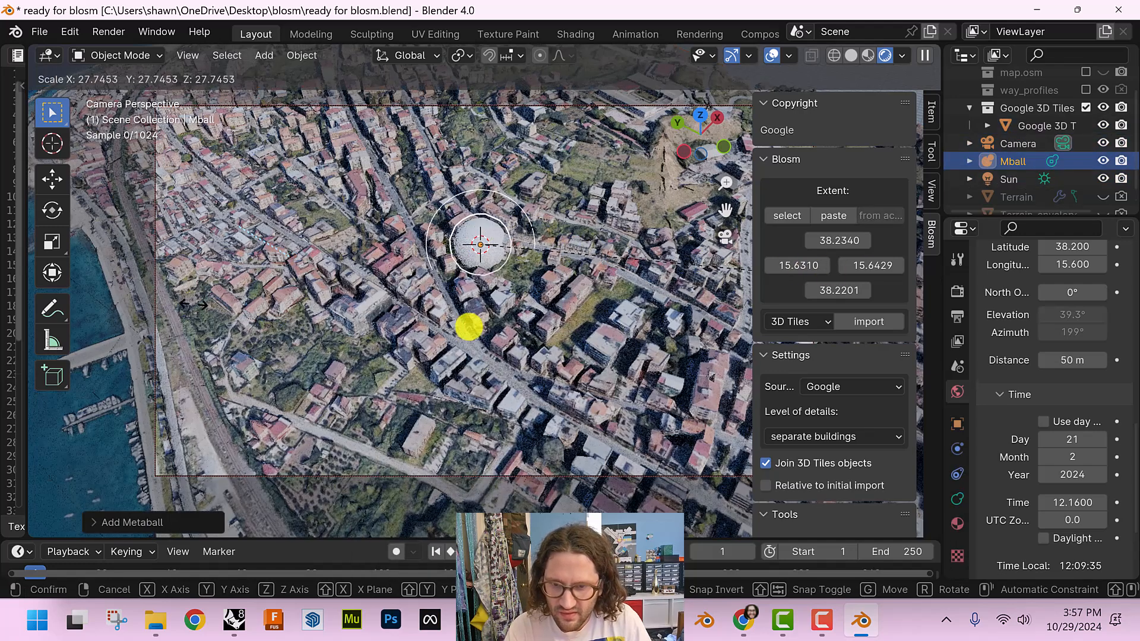
click(819, 343)
Place five duplicates of the metaball across the camera view to form a large blob structure over the city
key(shift+d)
click(447, 161)
key(shift+d)
click(429, 363)
key(shift+d)
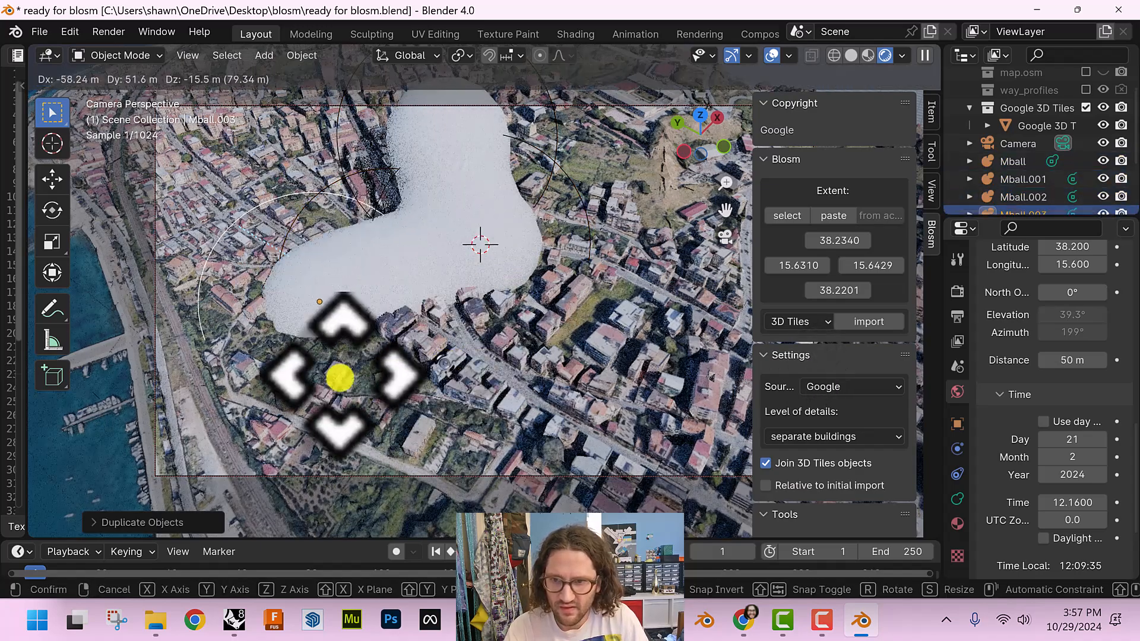
click(335, 277)
key(shift+d)
click(298, 397)
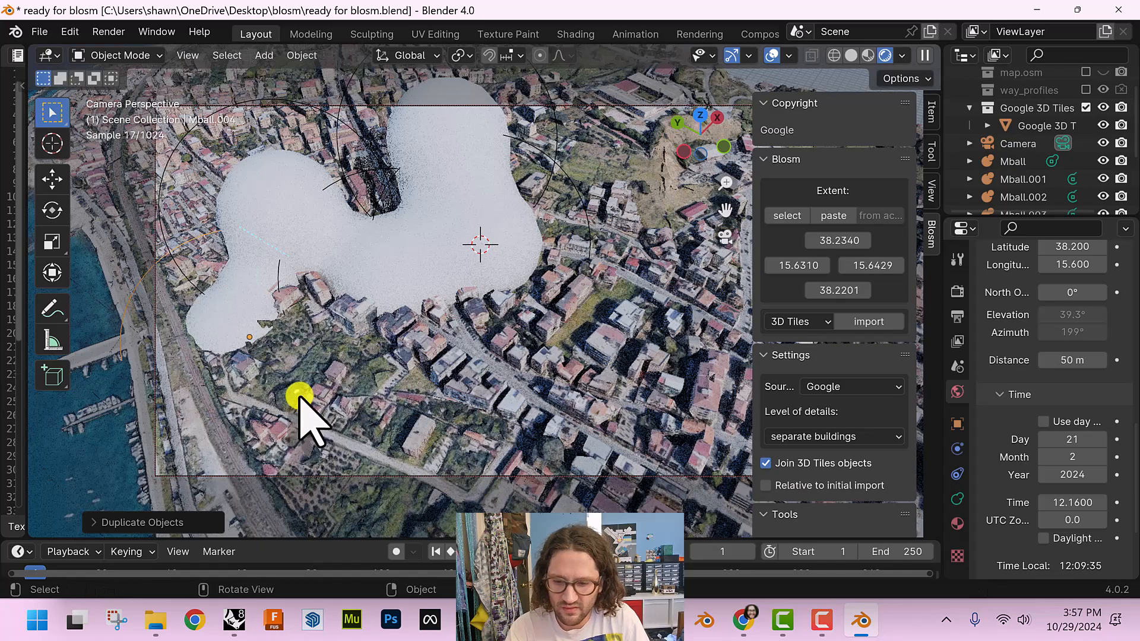
key(g)
click(292, 280)
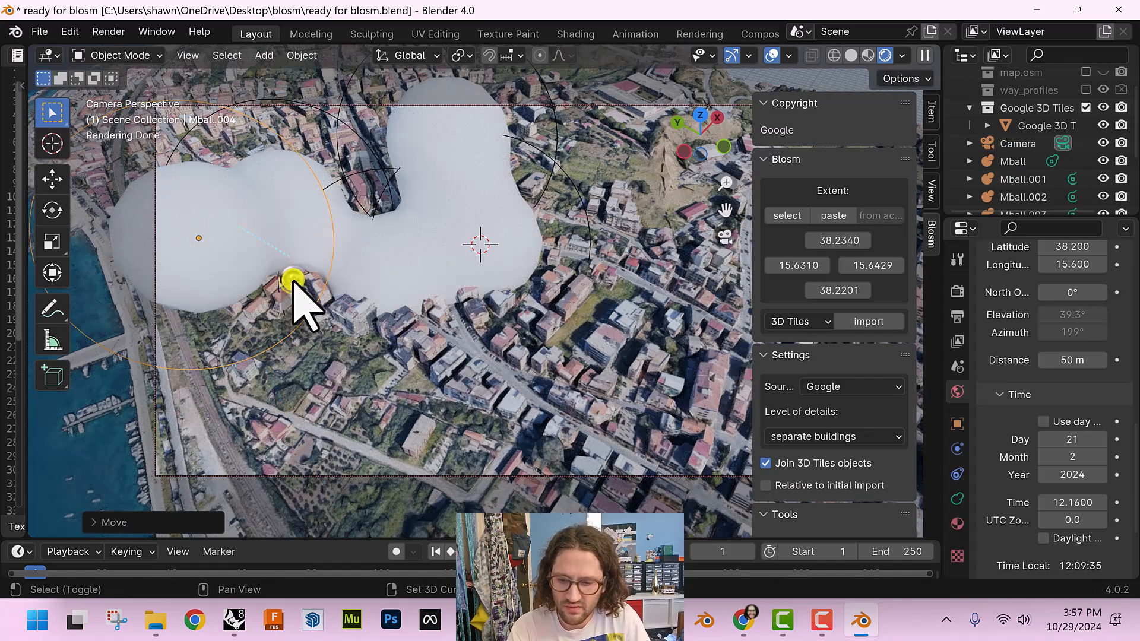
key(shift+d)
click(667, 330)
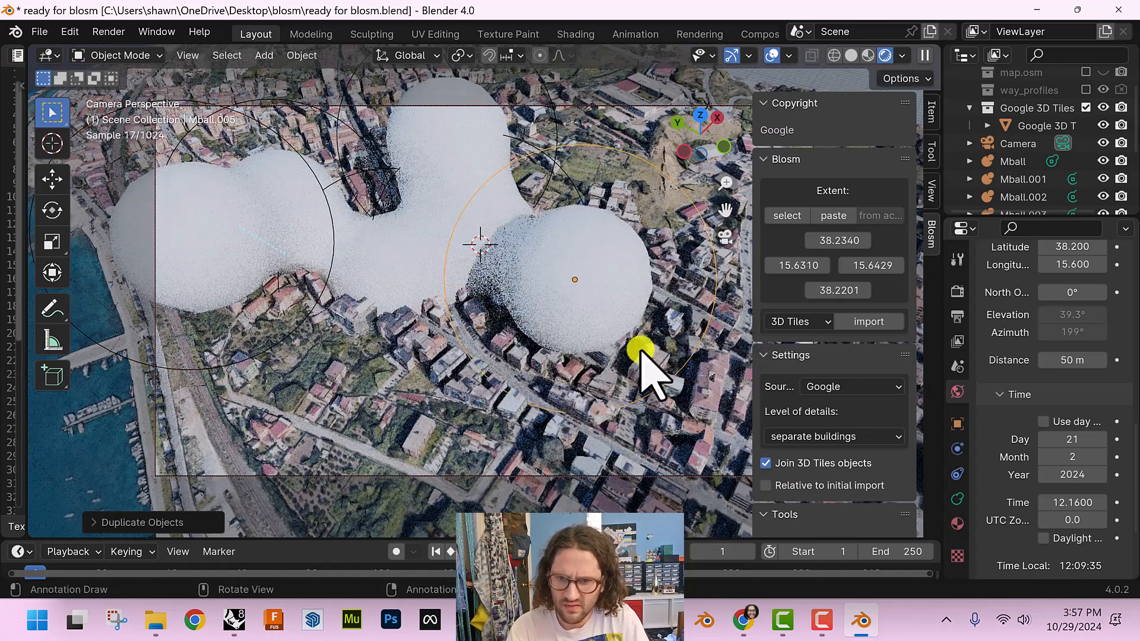
Render the camera view with the metaballs and look at the options for saving the result as an image without saving it
click(110, 33)
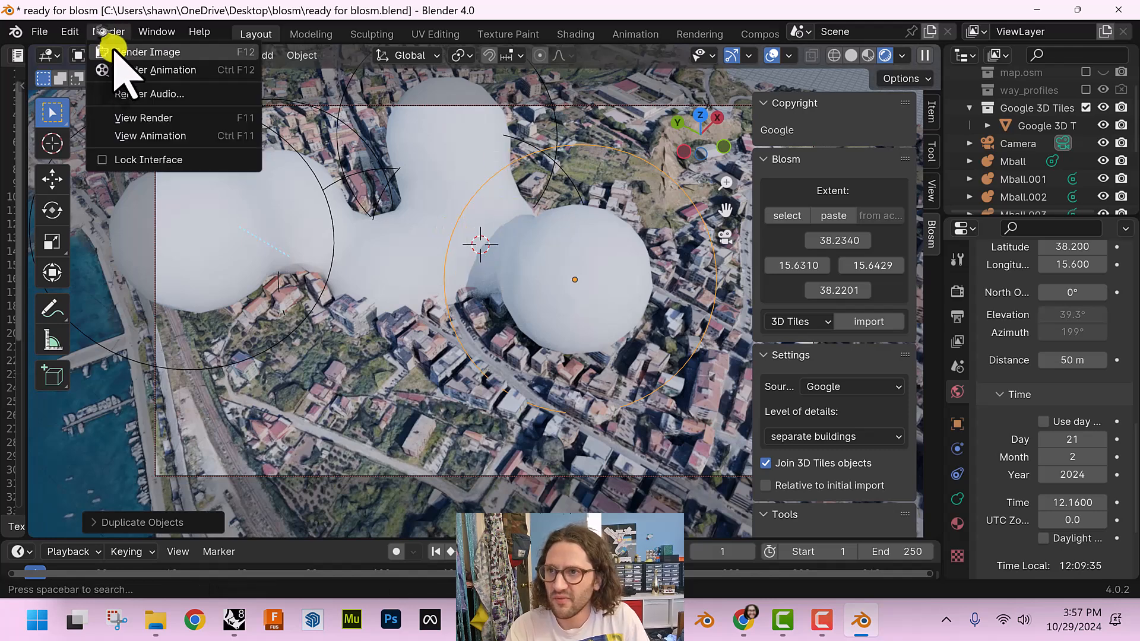
click(115, 50)
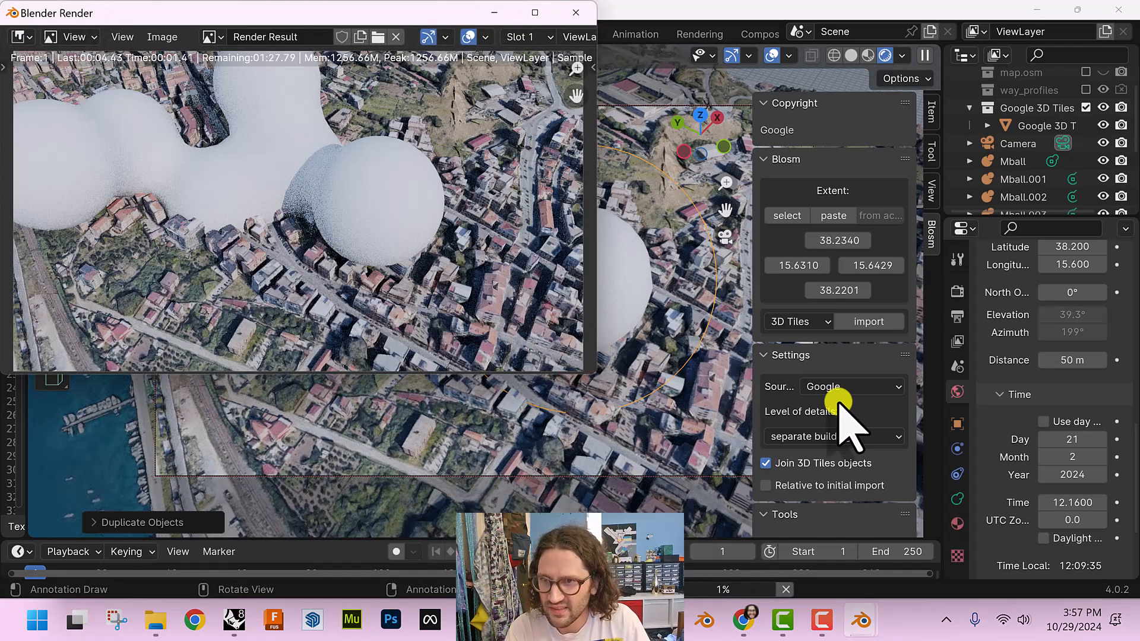
click(165, 36)
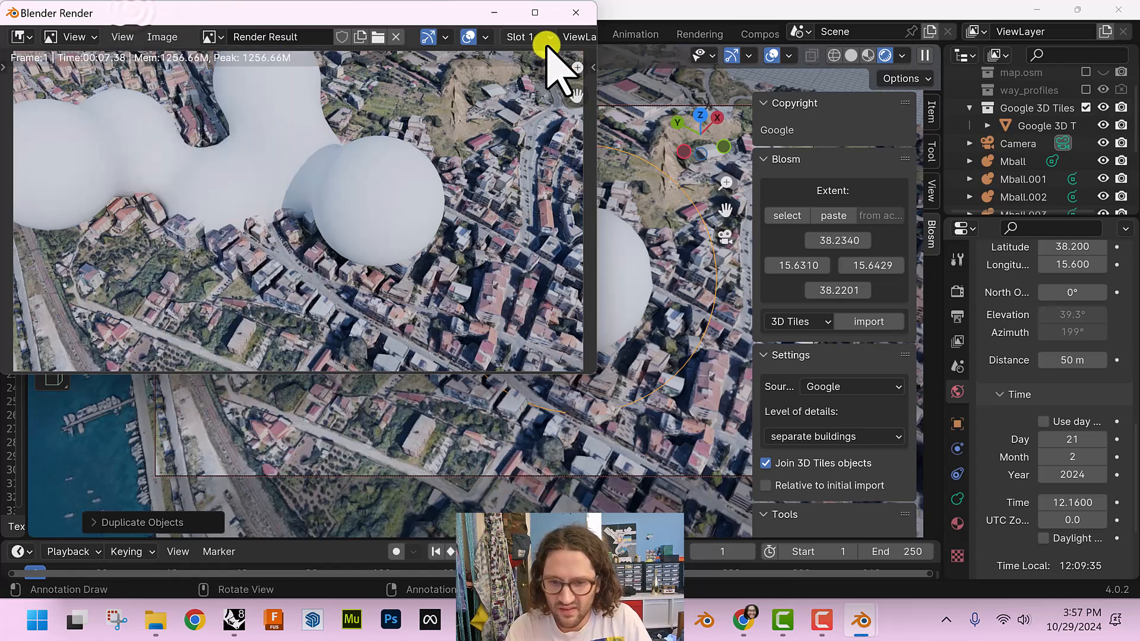
click(159, 37)
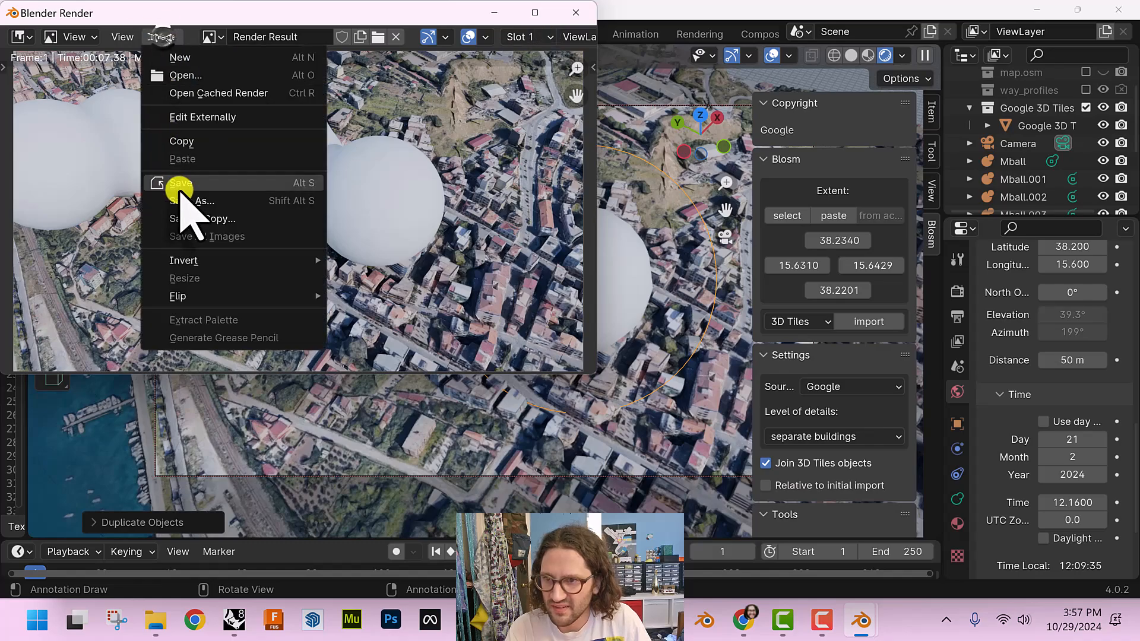
click(182, 202)
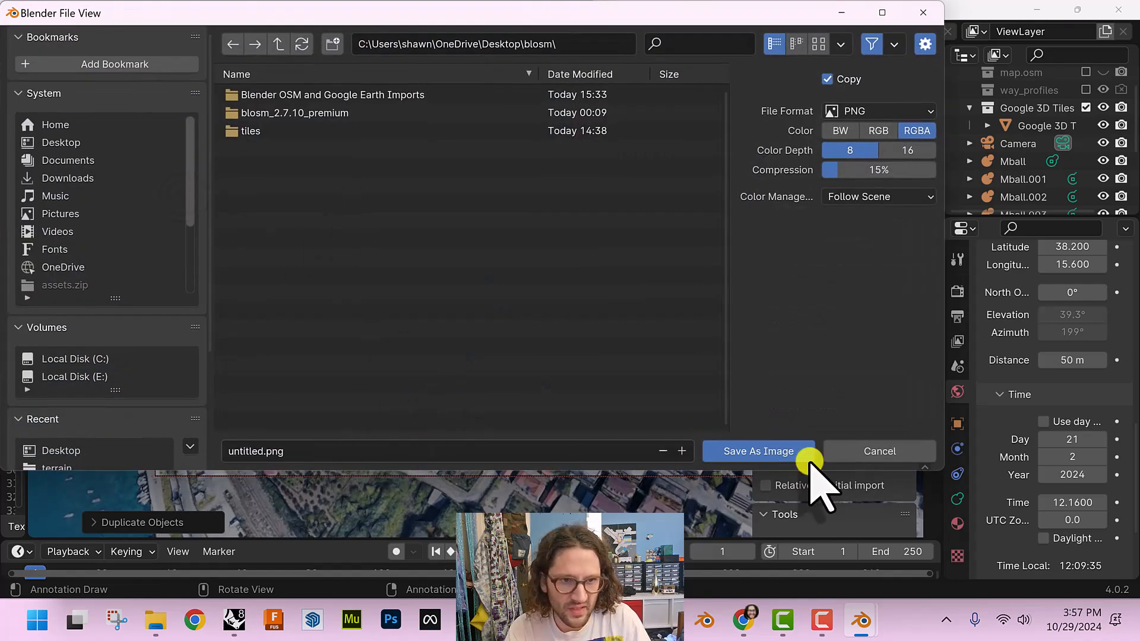
click(869, 455)
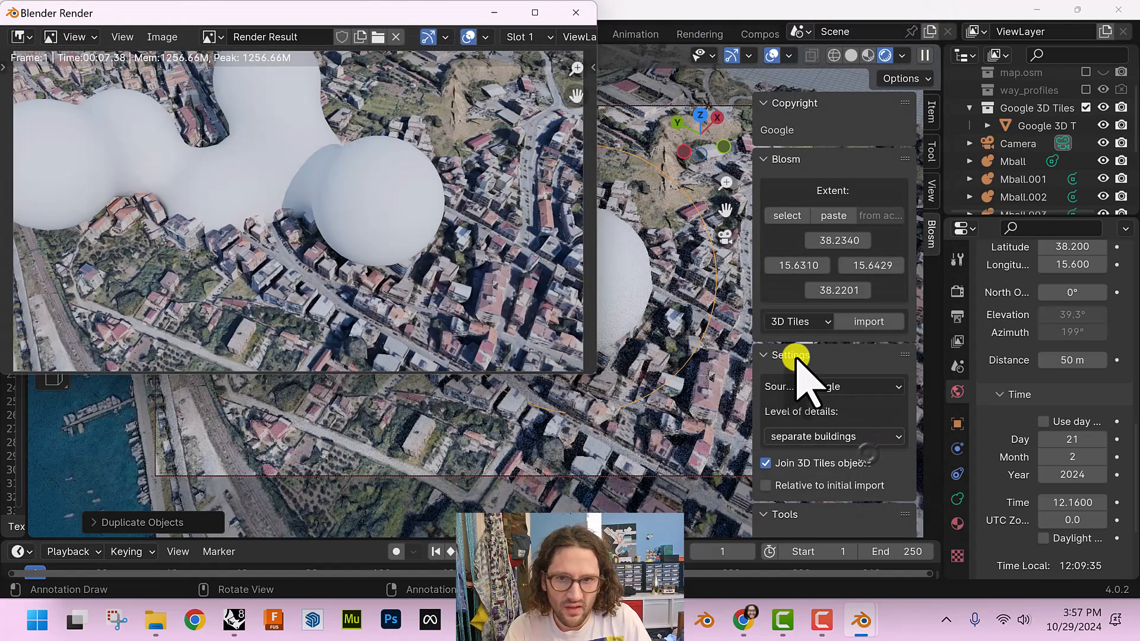
click(571, 13)
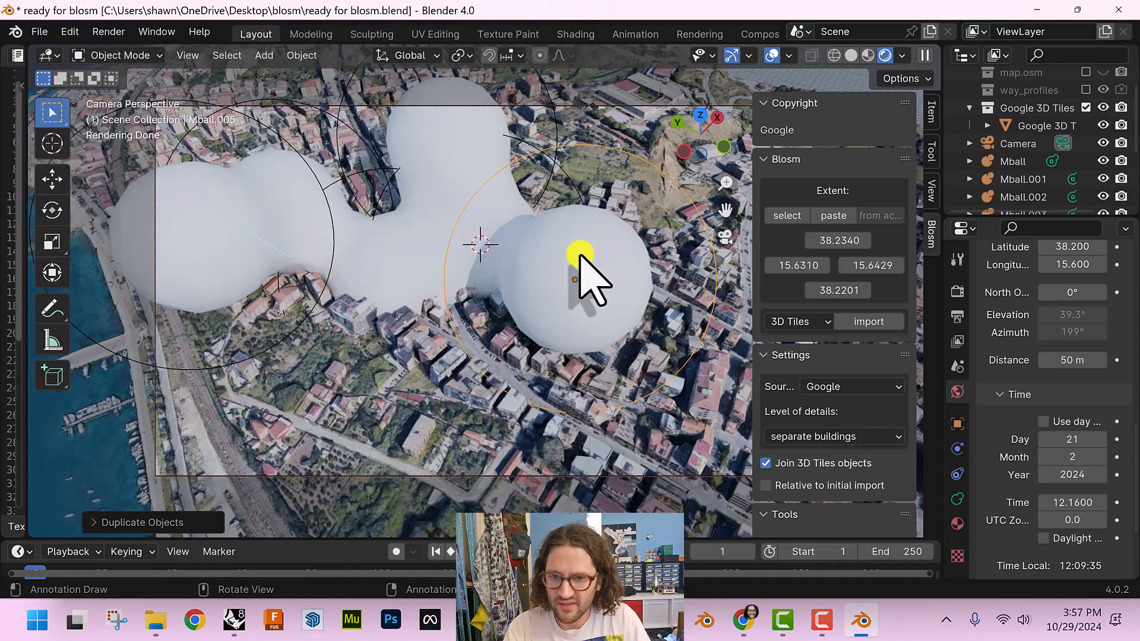
Switch to the open TechSmith Camtasia project
key(alt+Tab)
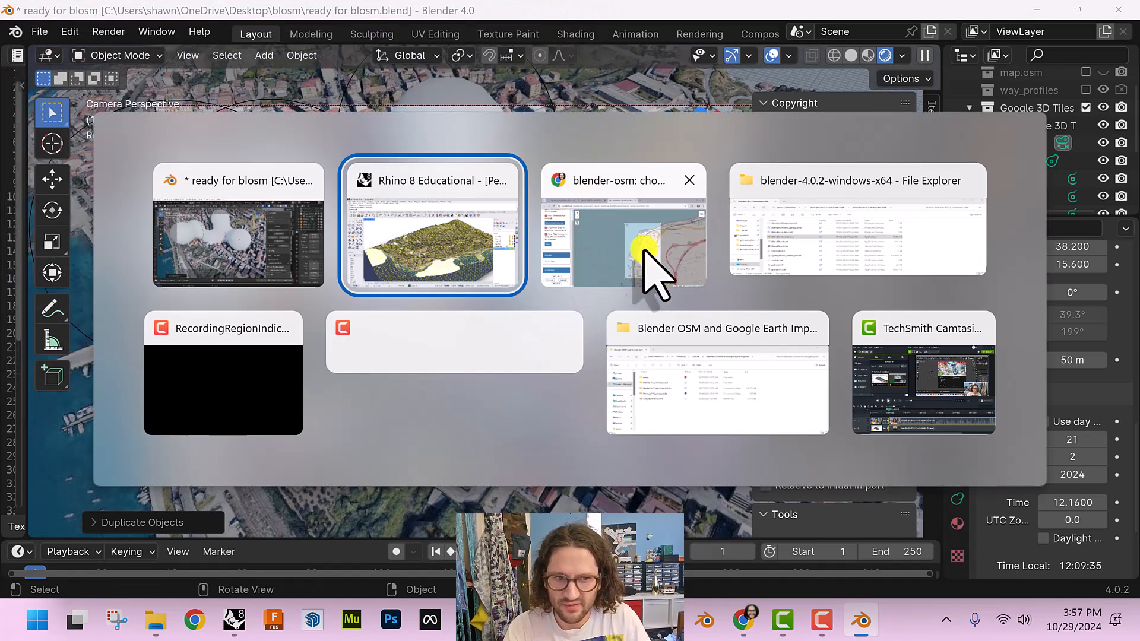
click(926, 392)
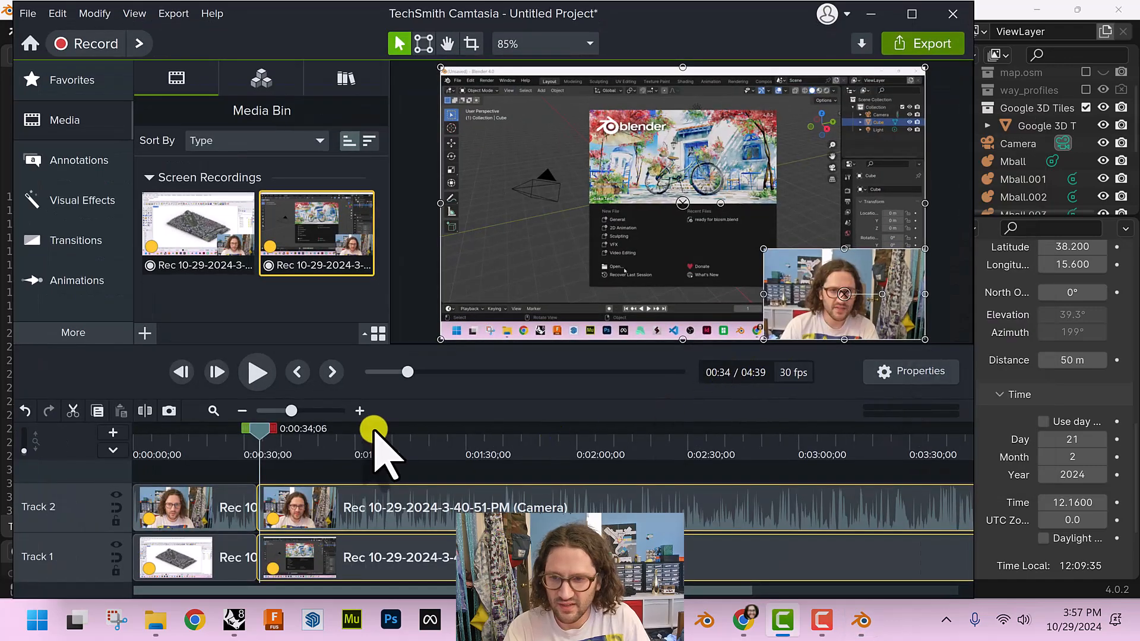